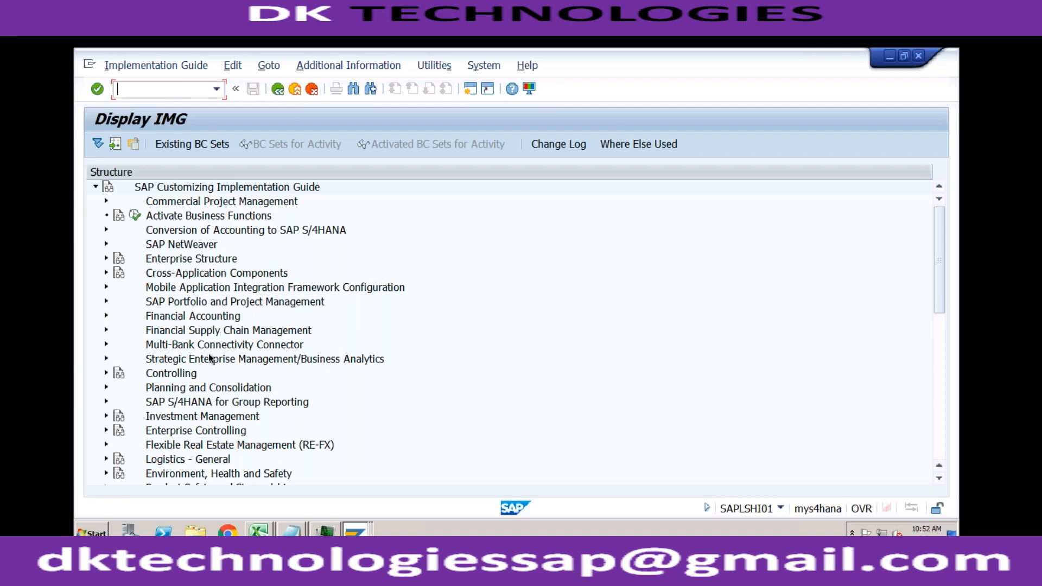
- Open the Set Condition Types for Pricing activity under Sales and Distribution, Basic Functions, Pricing, Pricing Control, Define Condition Types
left_click(939, 328)
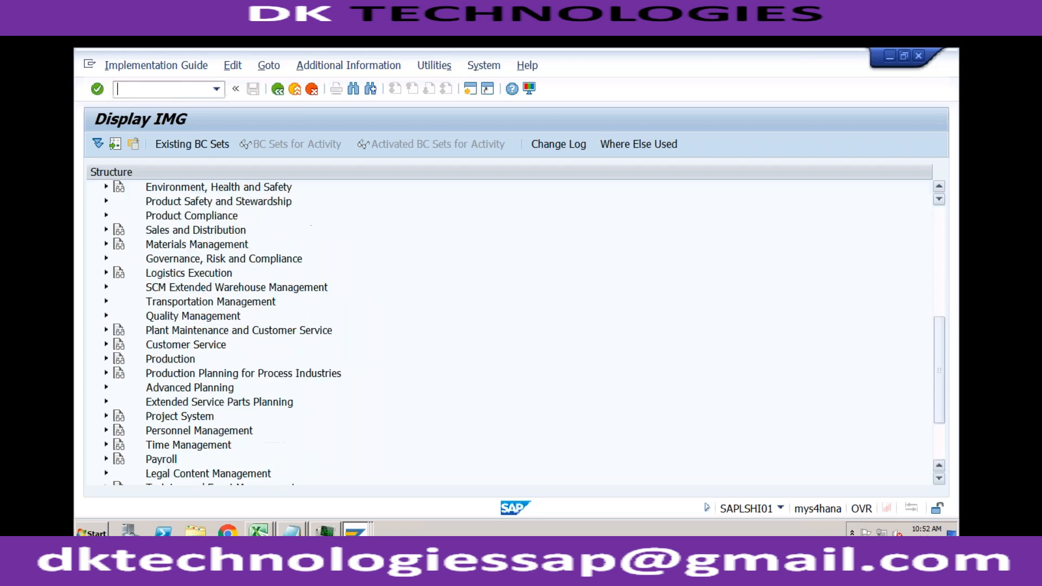
left_click(106, 230)
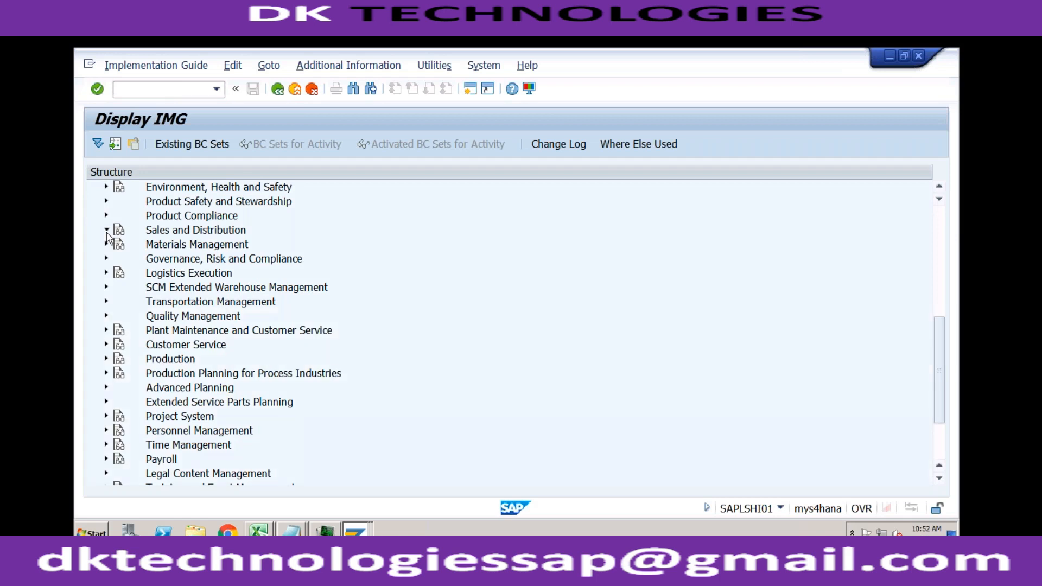
left_click(118, 258)
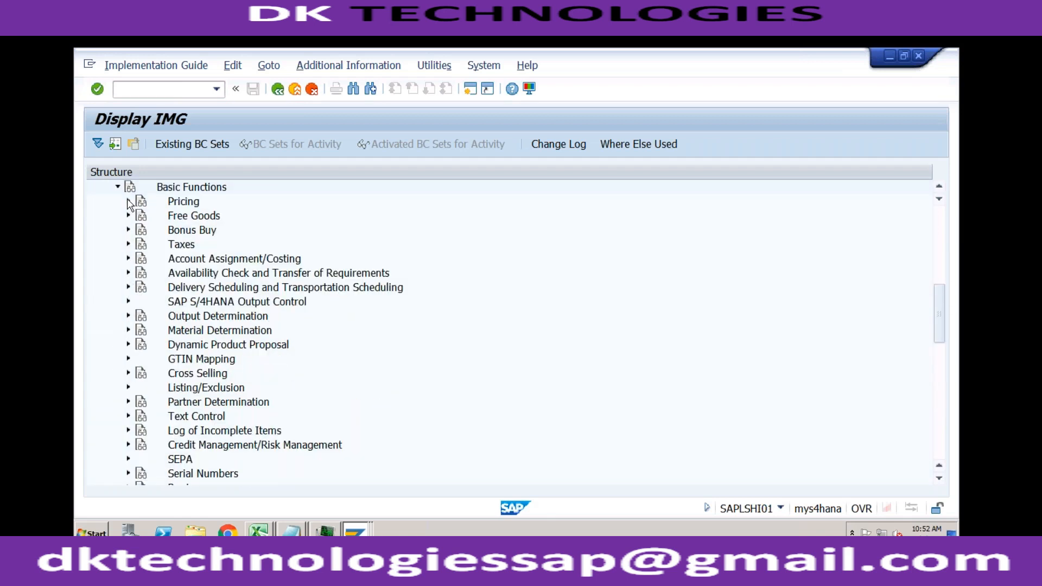
left_click(128, 202)
left_click(139, 215)
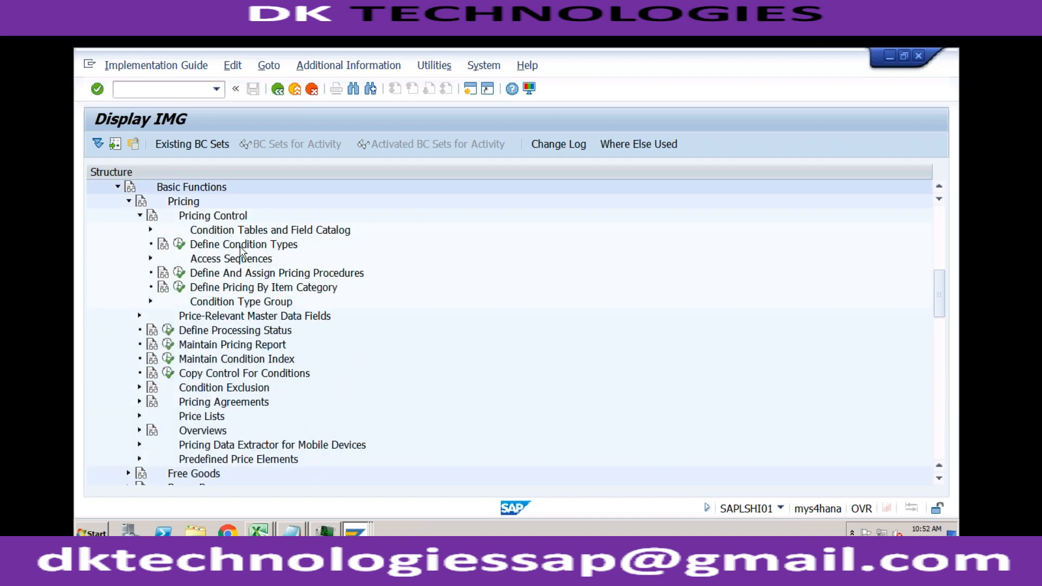
left_click(207, 248)
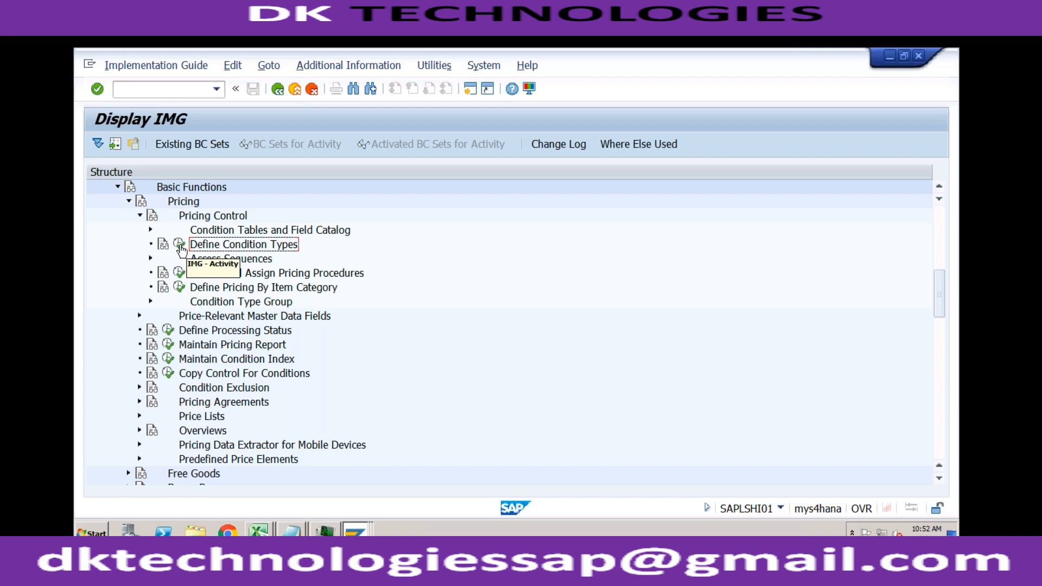
left_click(179, 245)
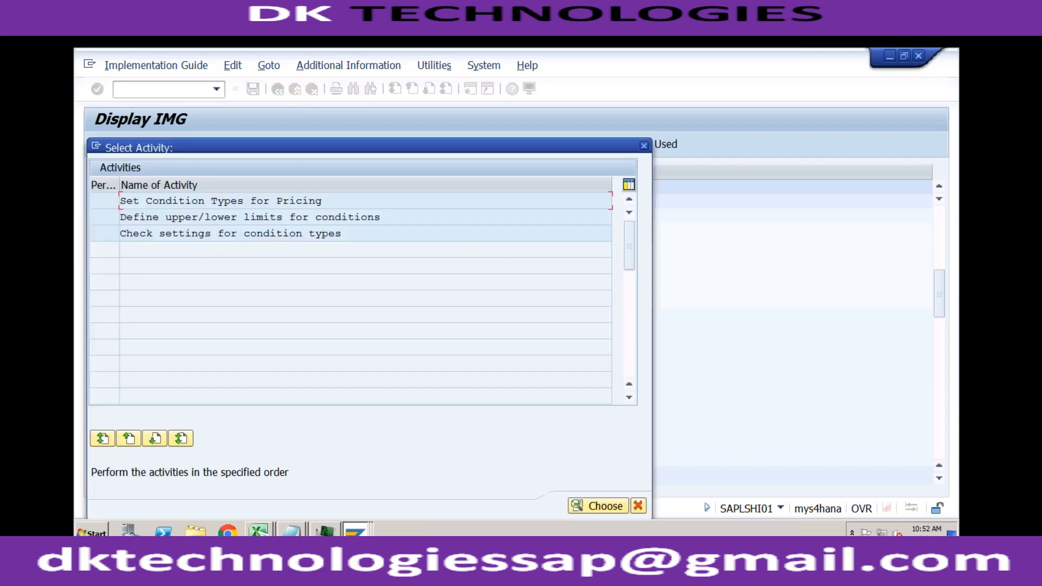
left_click(215, 203)
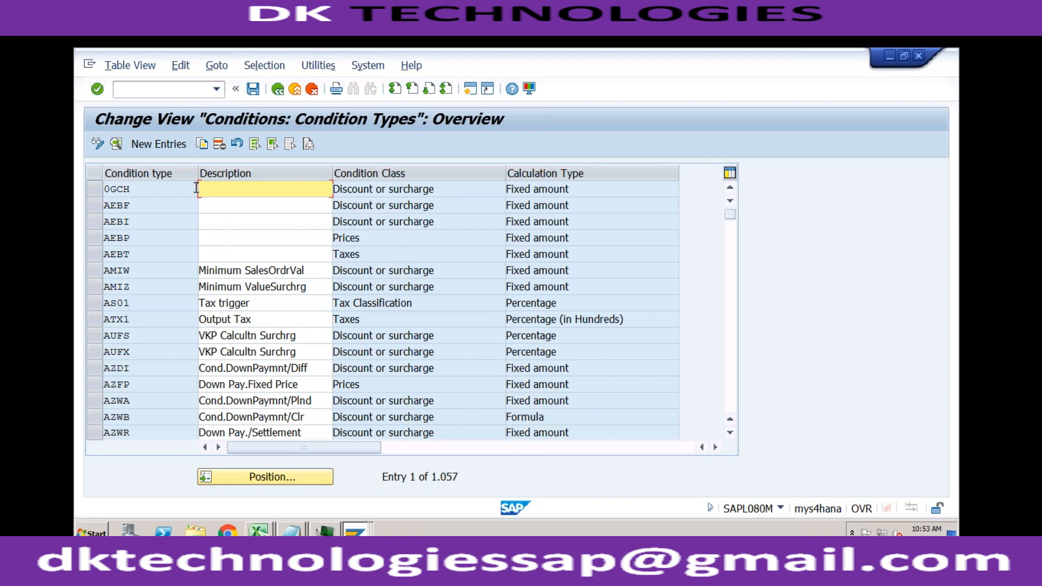
- Position the condition types list at entry PR00
left_click(278, 476)
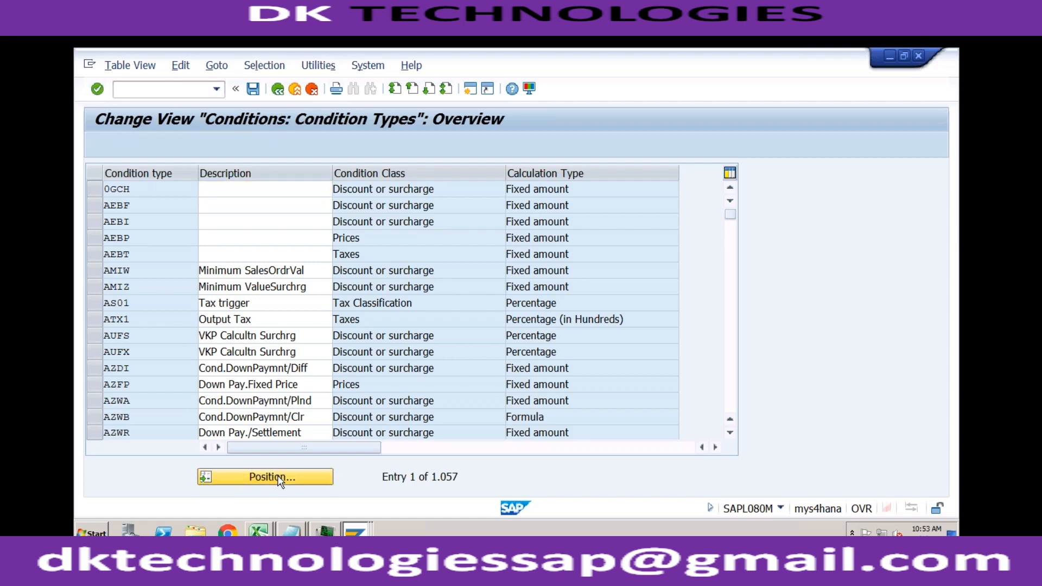
type("pr00")
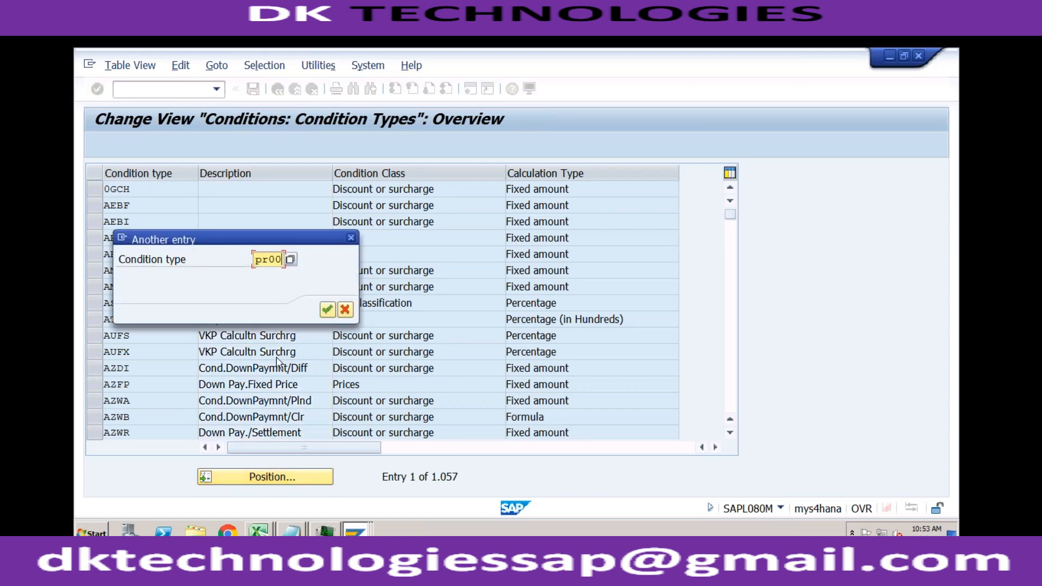
key("Return")
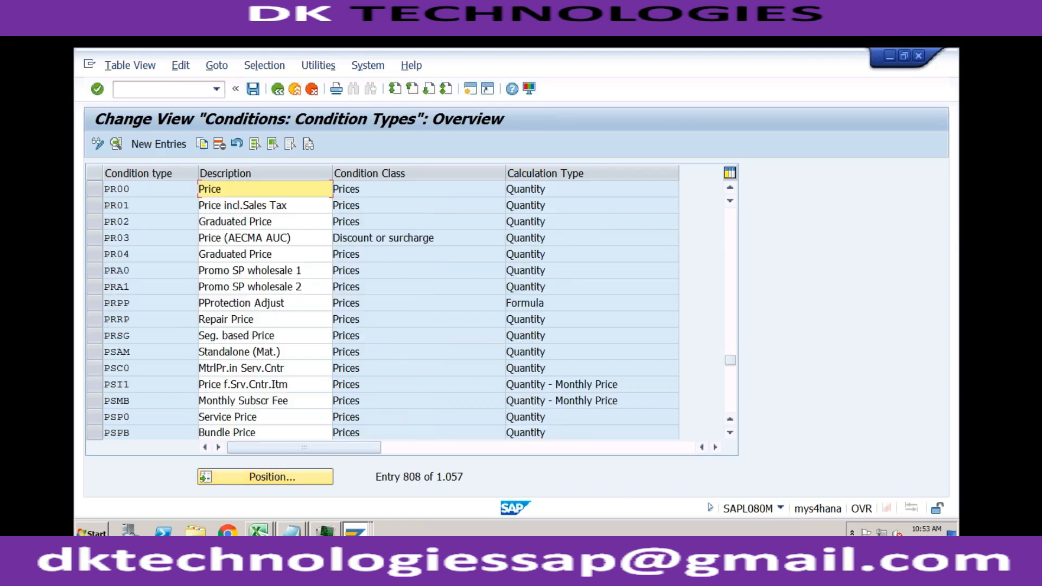
- Copy condition type PR00 as ZPR4 and extend its description to Price-RECH
left_click(173, 188)
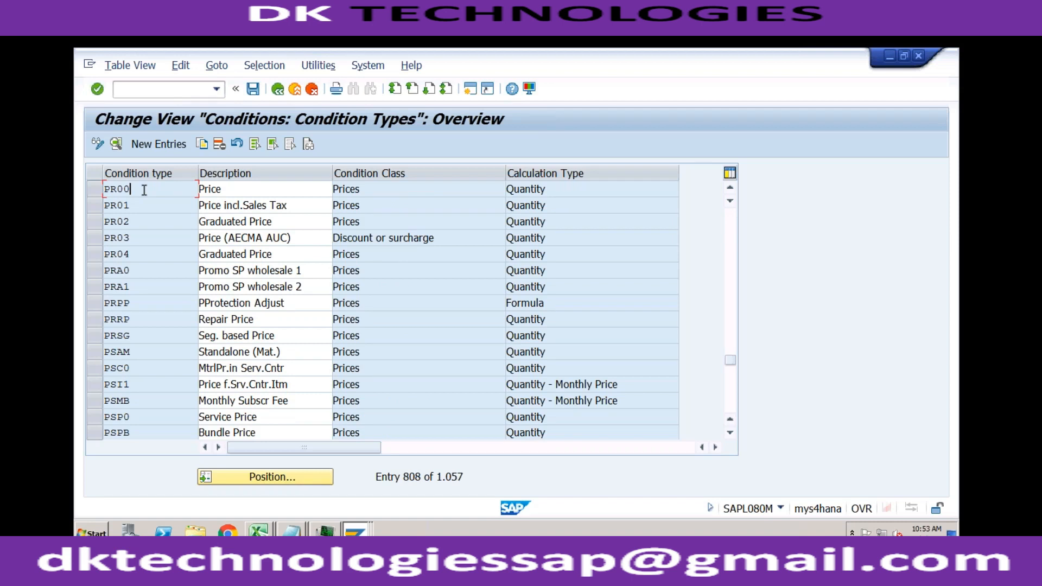
left_click(94, 193)
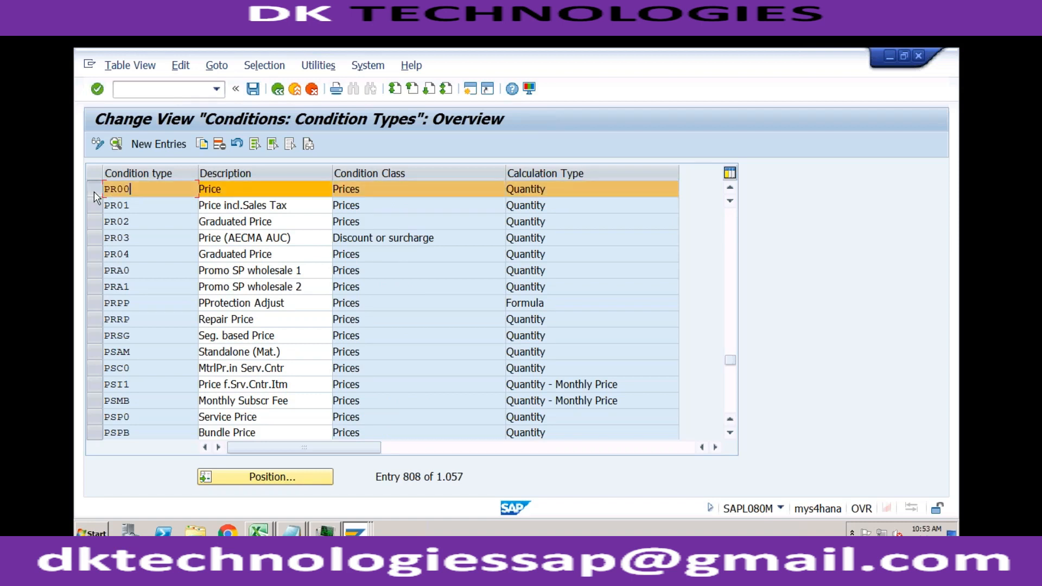
left_click(203, 145)
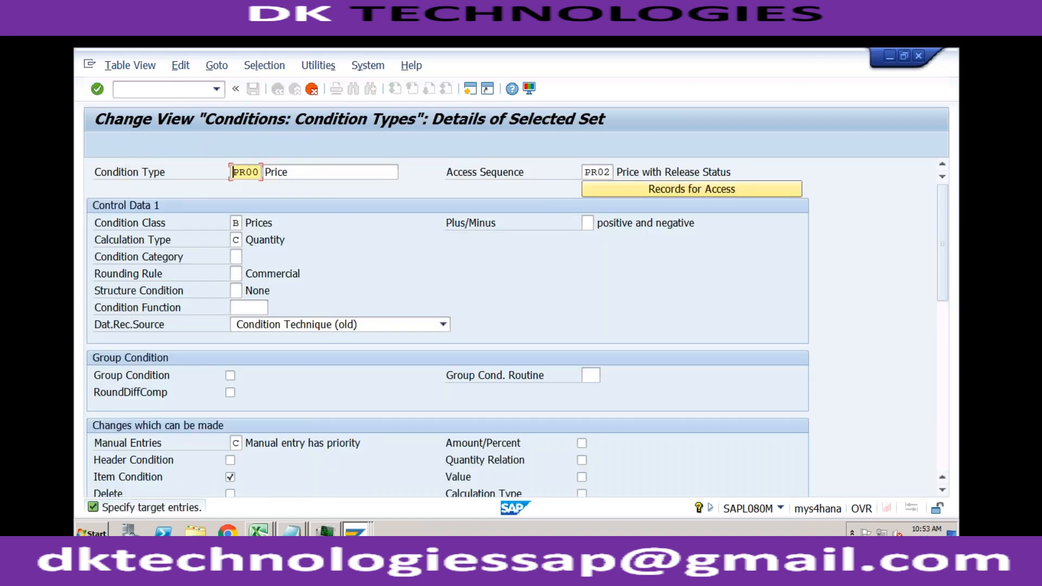
type("ZPR4")
left_click(294, 173)
type("-RECH")
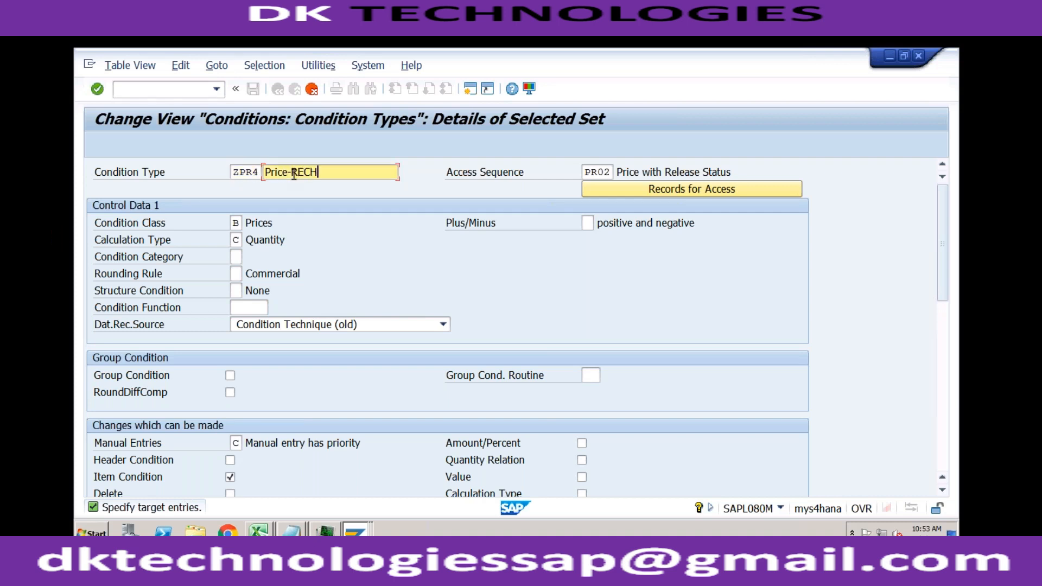
- Examine the condition class and condition category fields of the ZPR4 condition type
left_click(237, 224)
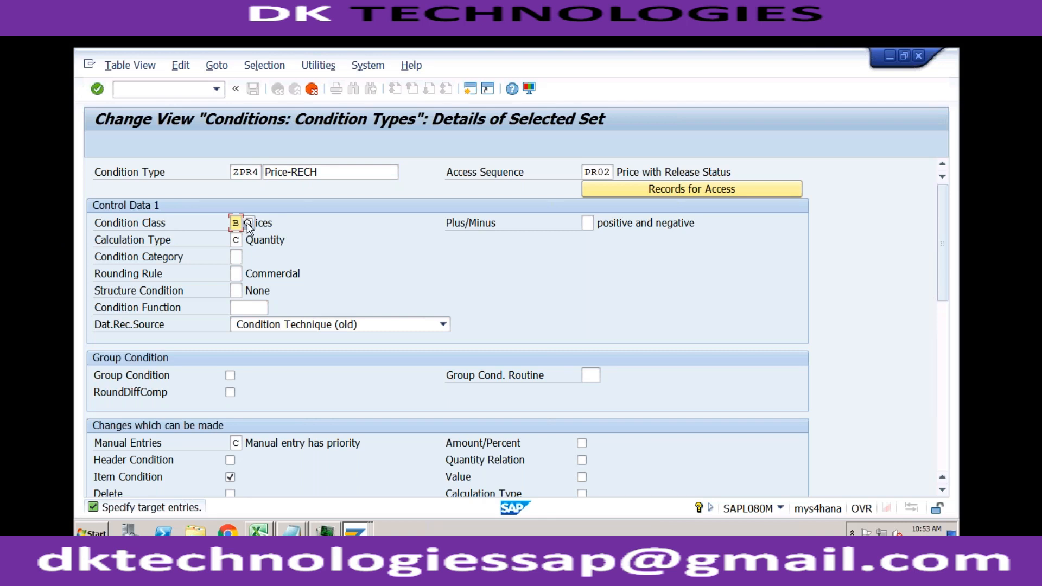
left_click(268, 223)
left_click(235, 257)
- Review the Commercial, Round up and Round down options for the rounding rule and close the list without changing the rule
left_click(234, 273)
left_click(238, 275)
left_click(249, 274)
left_click(204, 230)
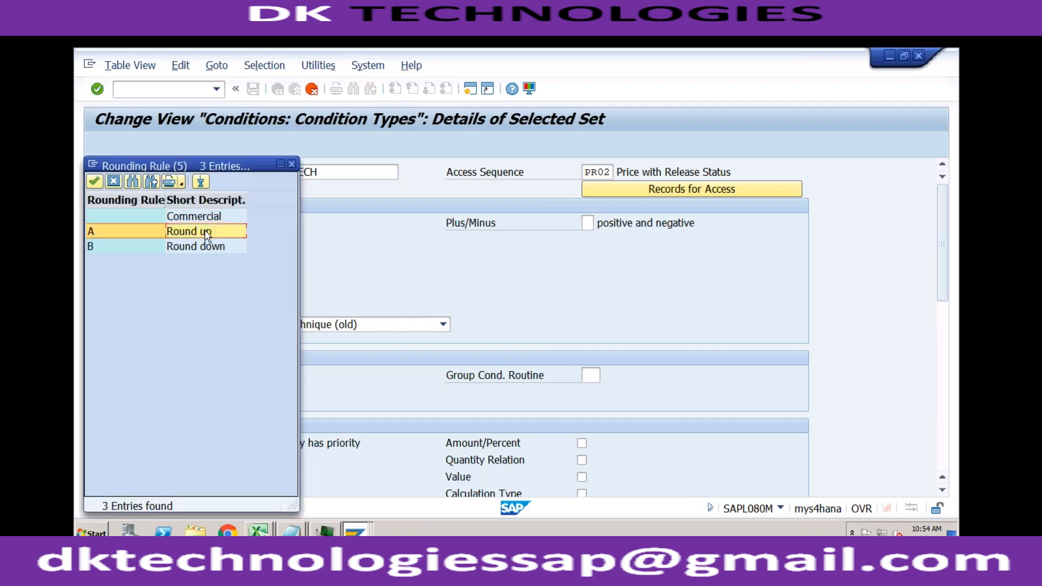
left_click(205, 249)
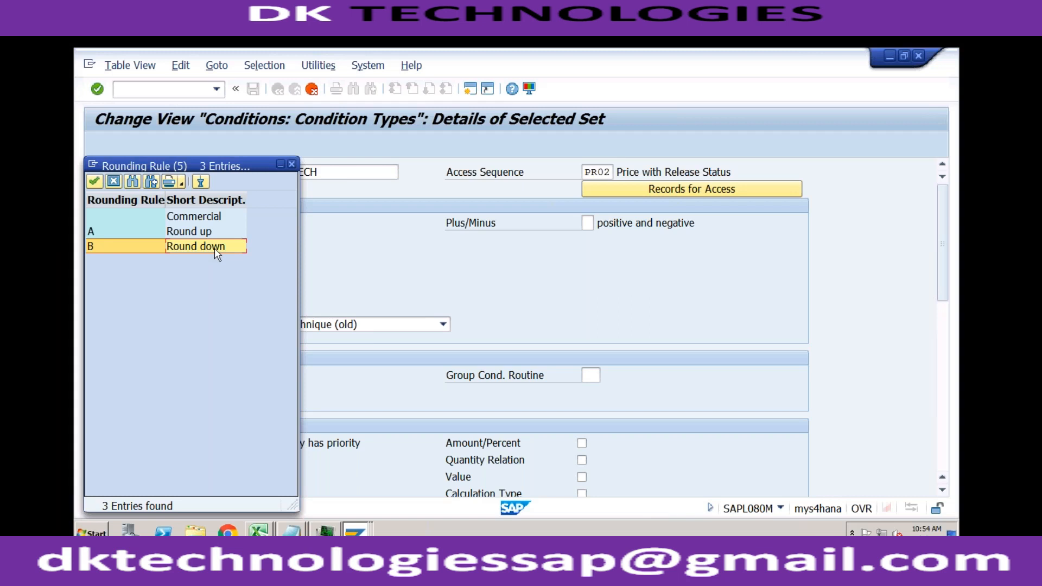
left_click(207, 234)
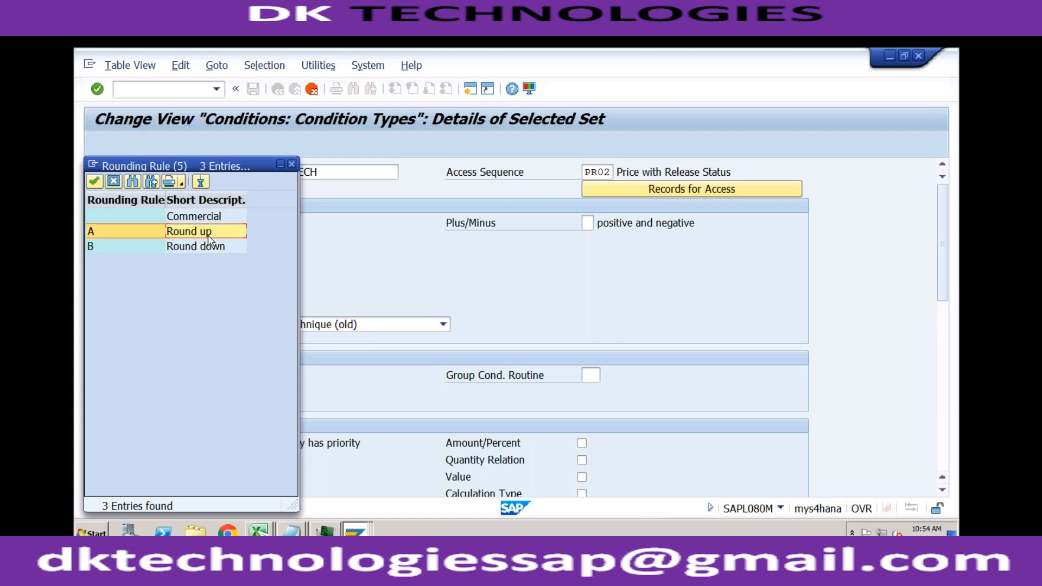
left_click(212, 218)
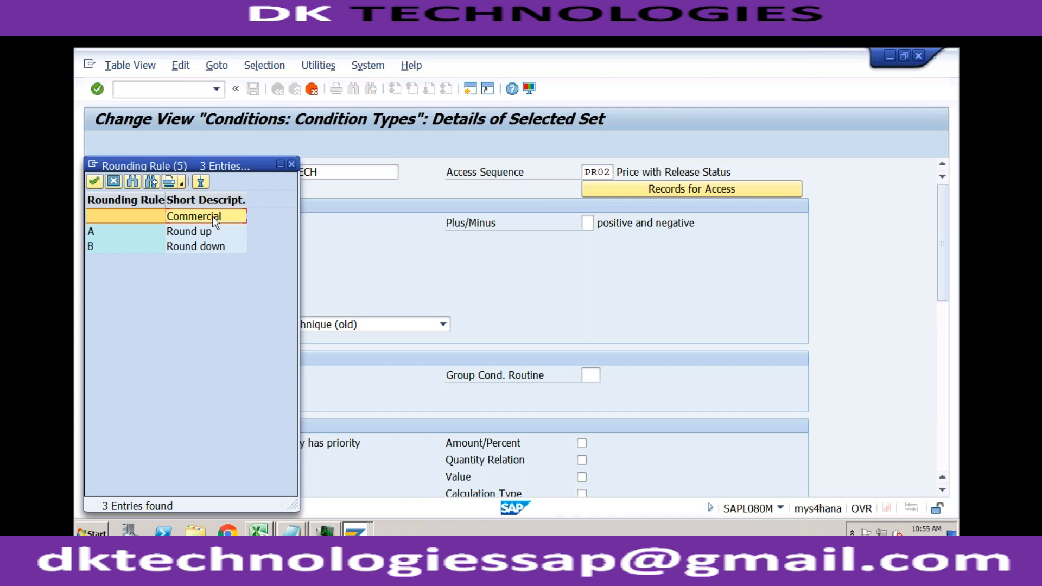
left_click(205, 234)
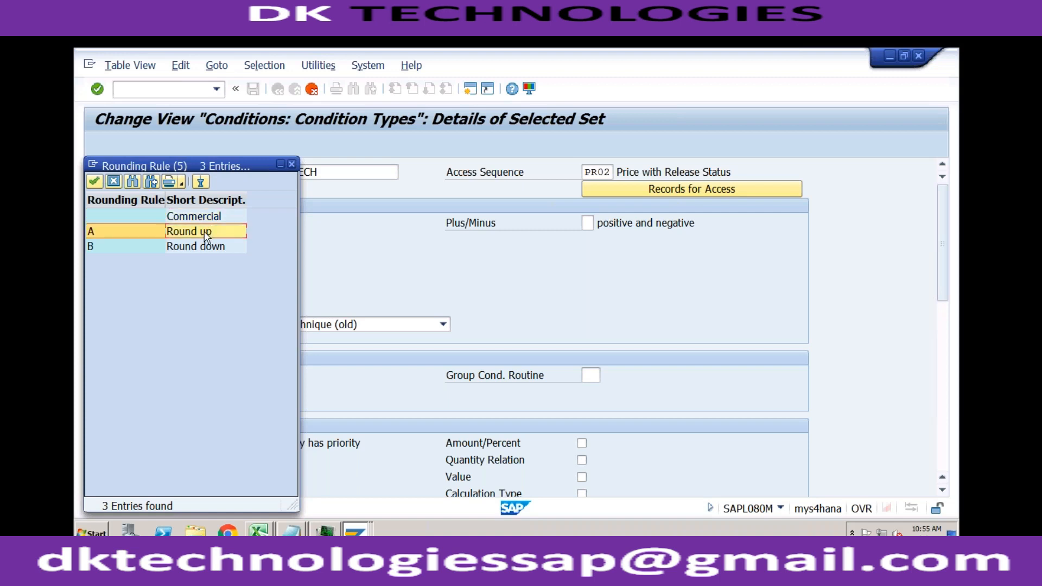
left_click(215, 216)
left_click(205, 230)
left_click(205, 247)
left_click(206, 222)
left_click(204, 236)
left_click(200, 248)
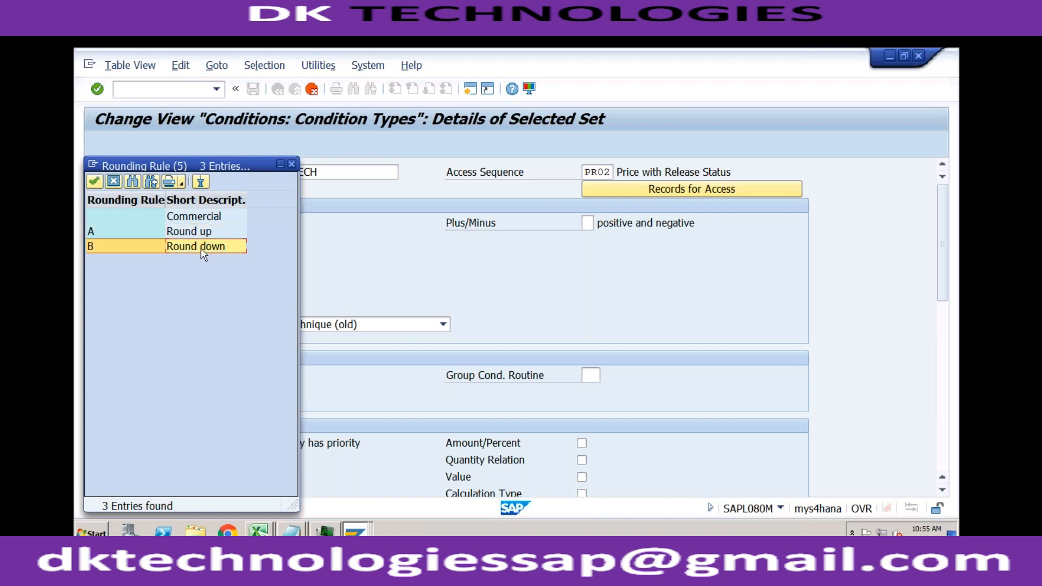
left_click(292, 163)
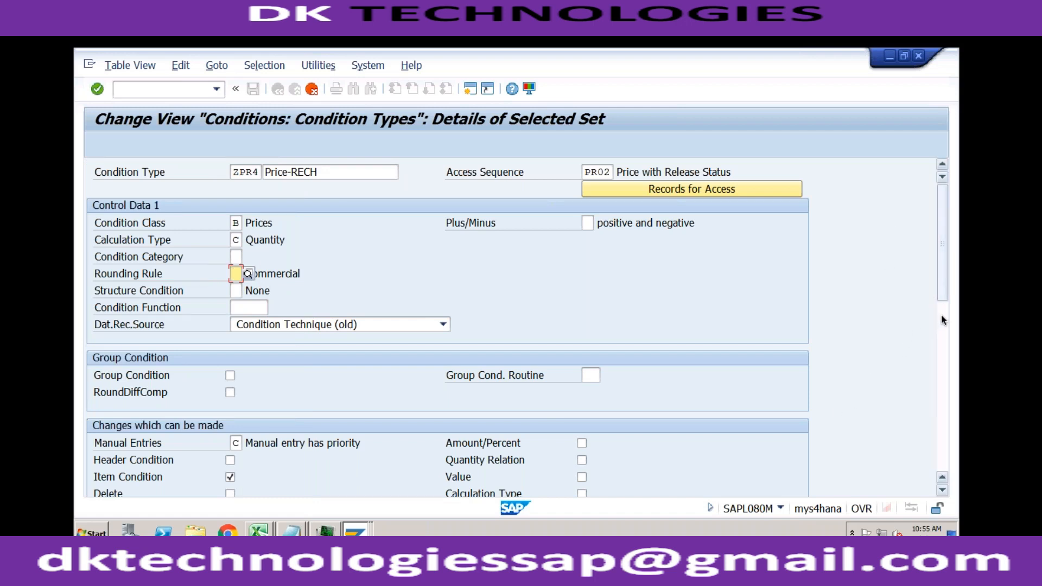
- Switch to the session displaying the standard order and start a new order of type OR in transaction VA01 with the proposed organizational data
left_click_drag(942, 295, 938, 353)
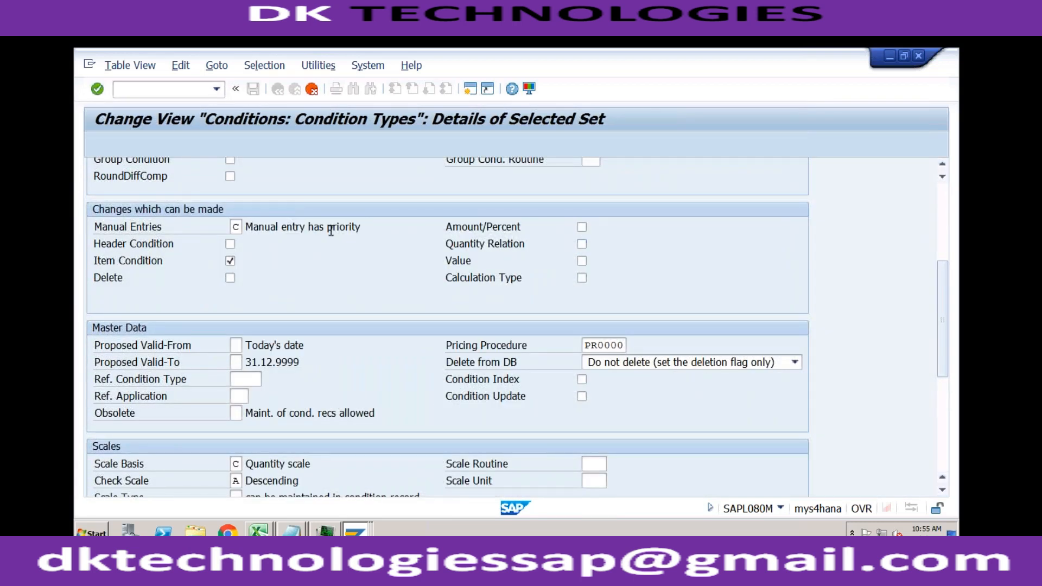
left_click(359, 532)
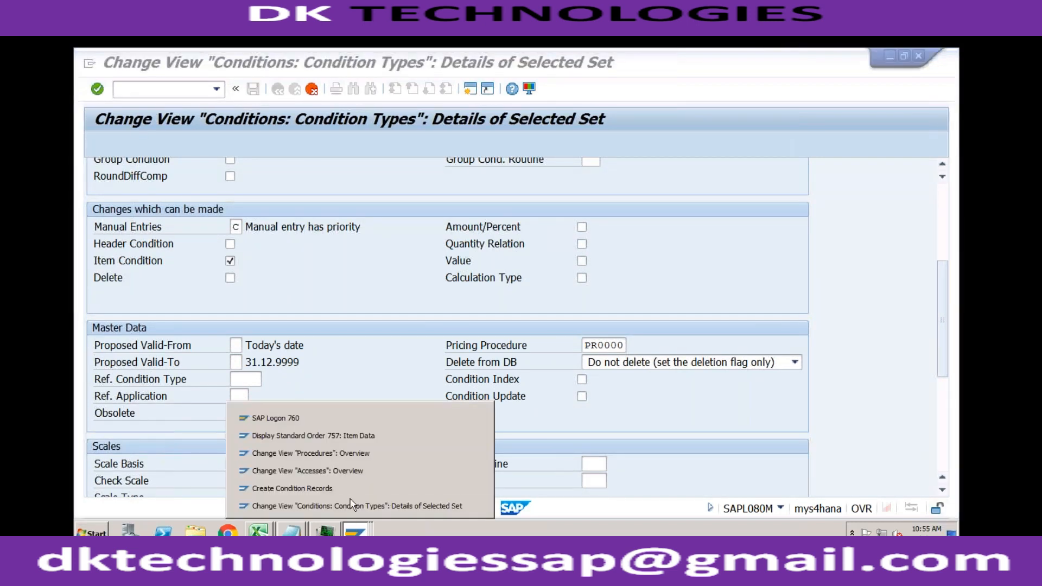
left_click(351, 438)
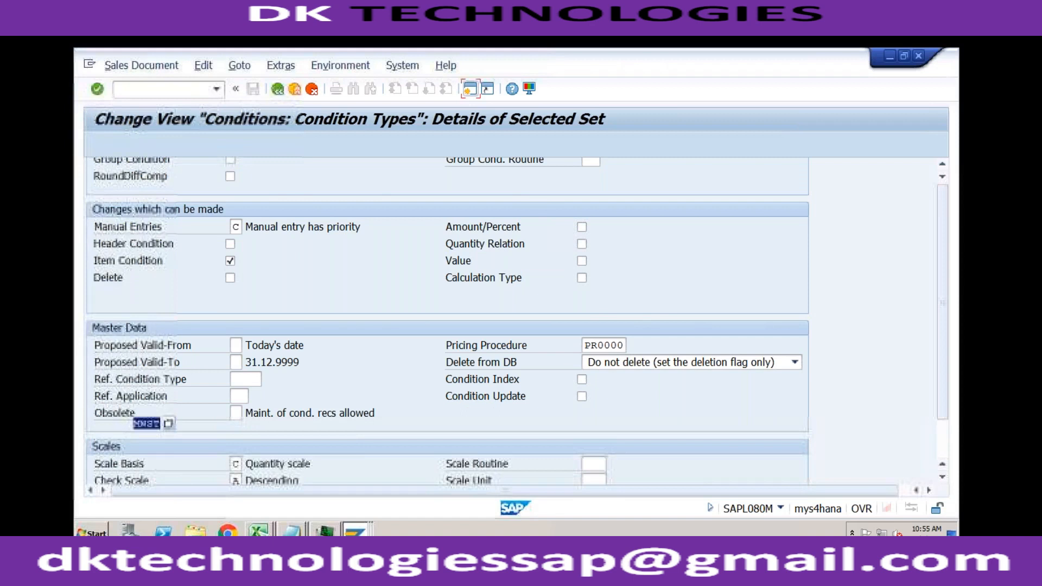
left_click(161, 91)
type("/nva02")
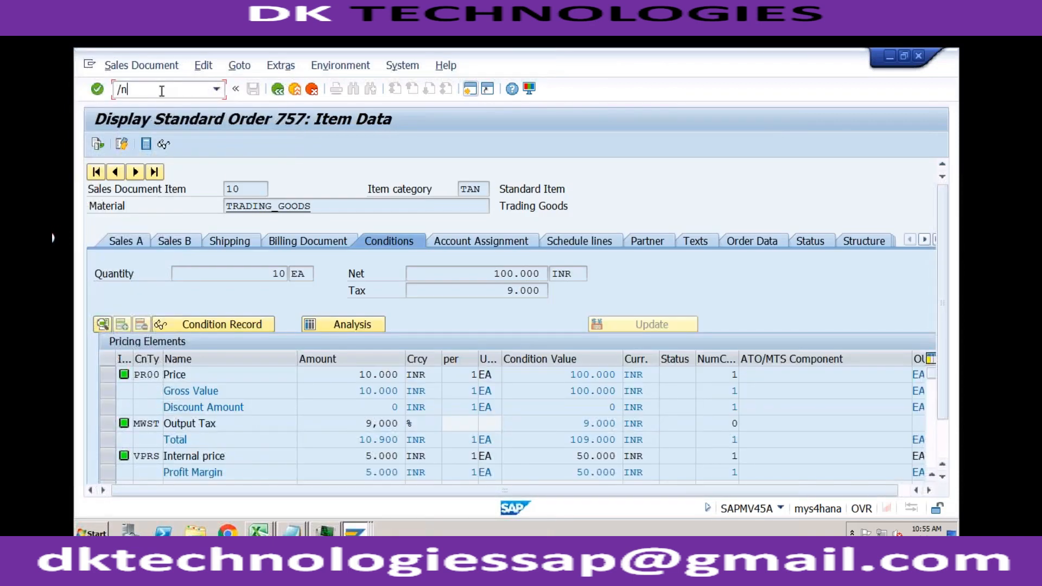
key("Return")
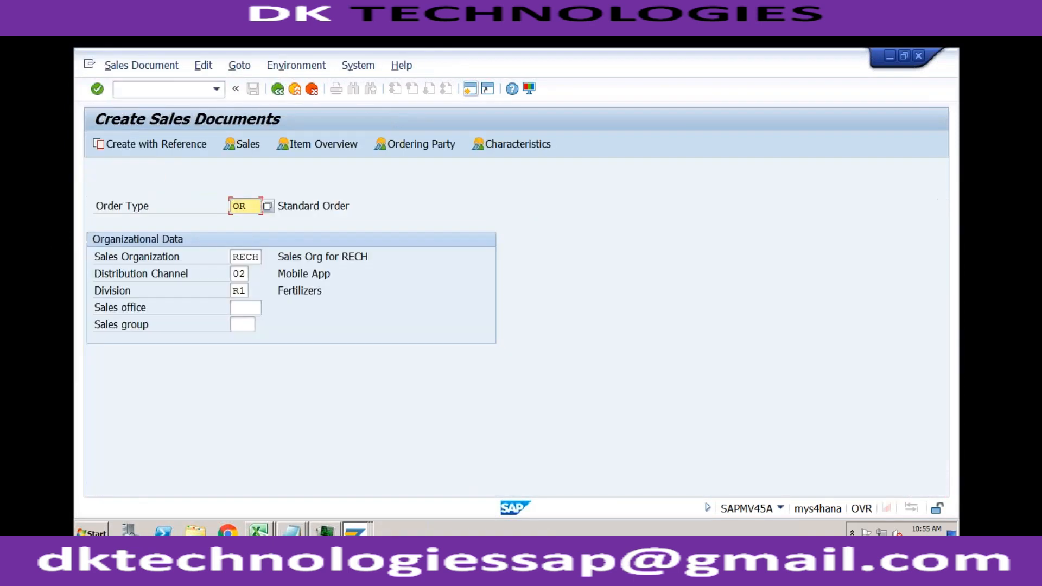
key("Return")
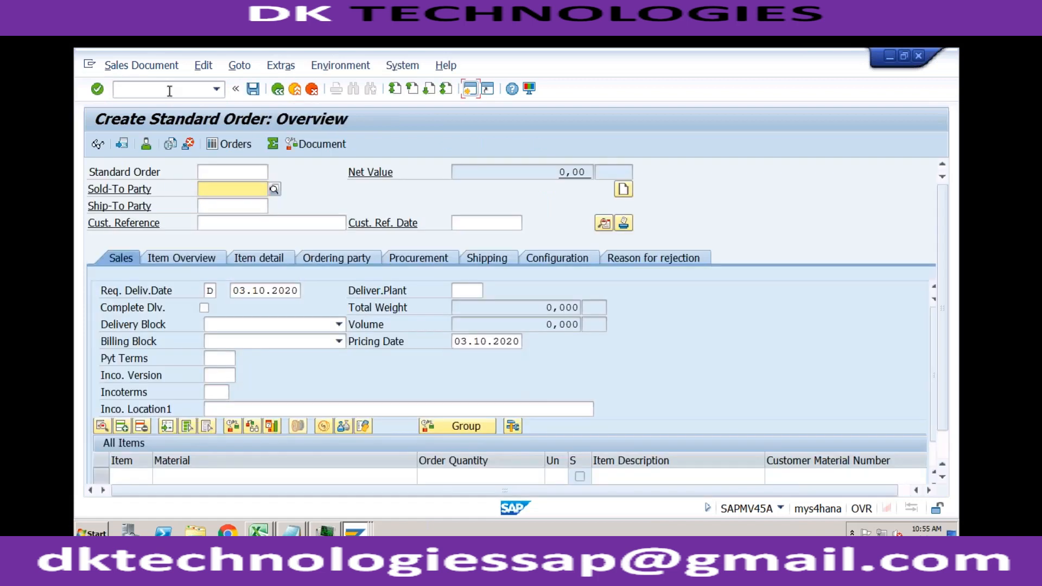
- Enter the sold-to party's customer number and the customer reference Test in the standard order header
left_click(267, 198)
left_click(267, 203)
left_click(260, 222)
key("space")
key("Down")
key("Return")
key("Tab")
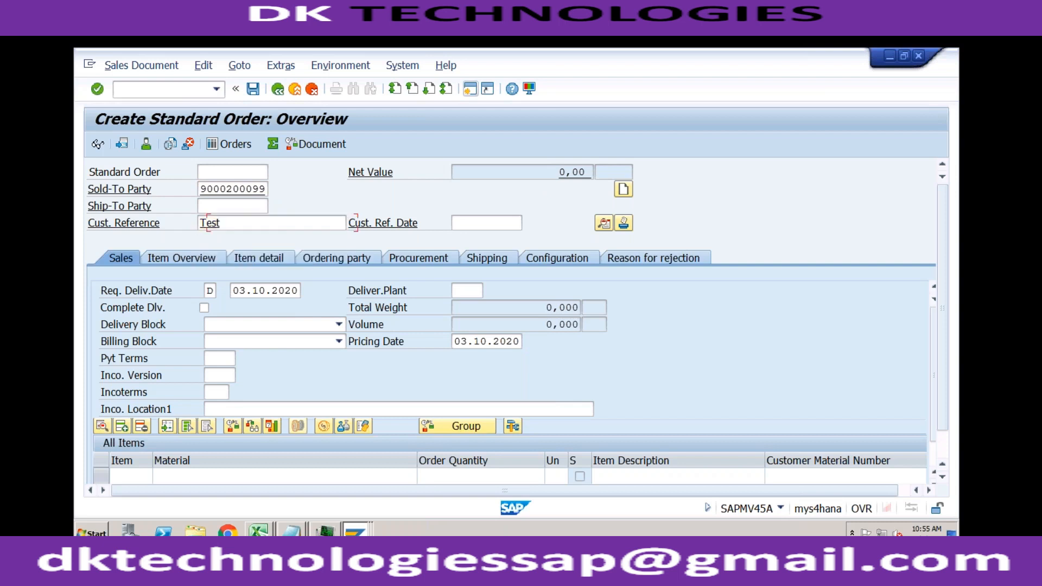
- Set the order's payment terms to 0001, Incoterms to CFR and Incoterms location 1 to test
left_click(215, 359)
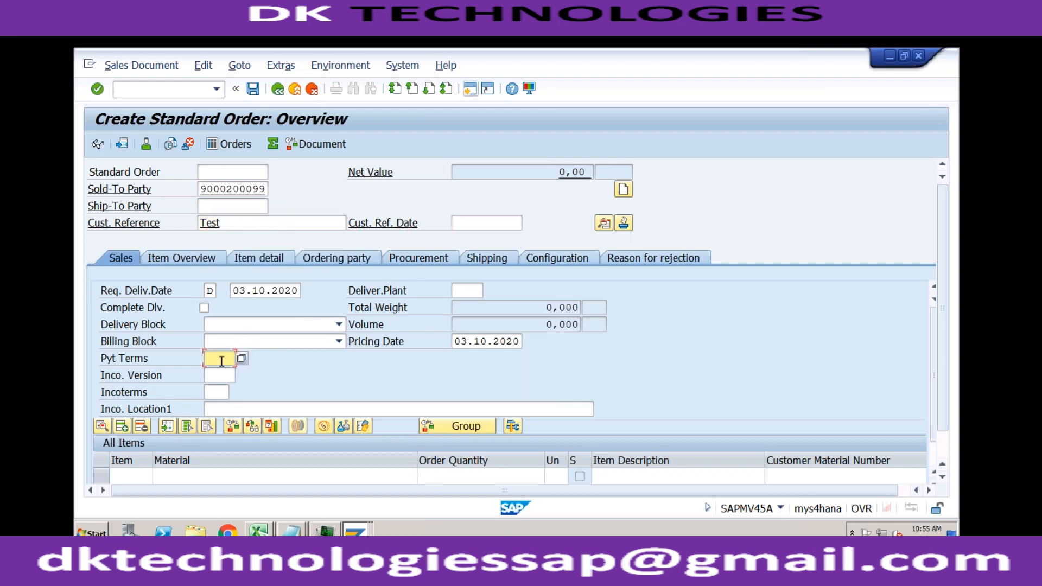
key("Return")
key("Tab")
key("Tab")
key("space")
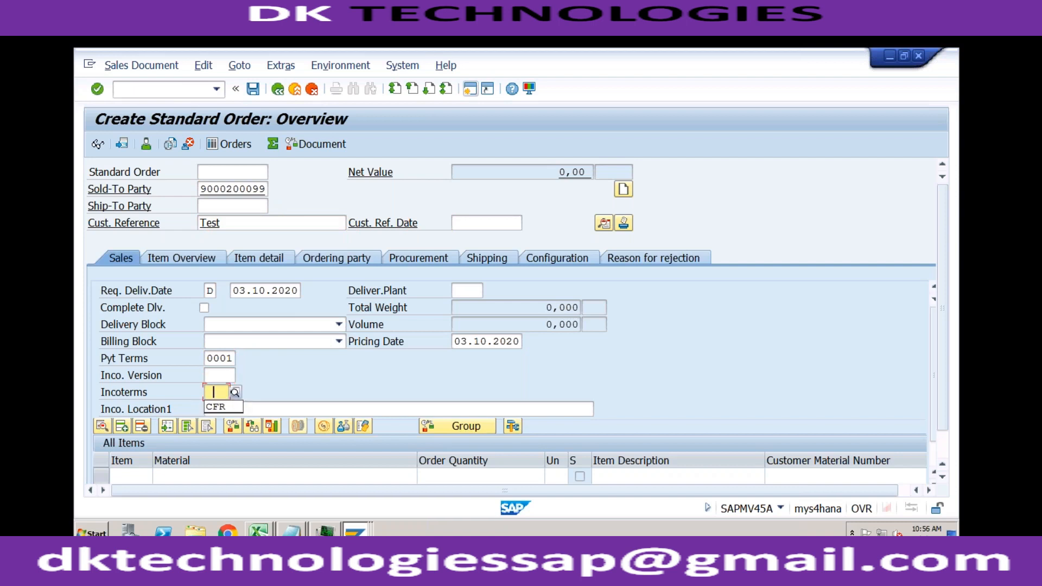
key("Down")
key("Return")
key("Tab")
type("test")
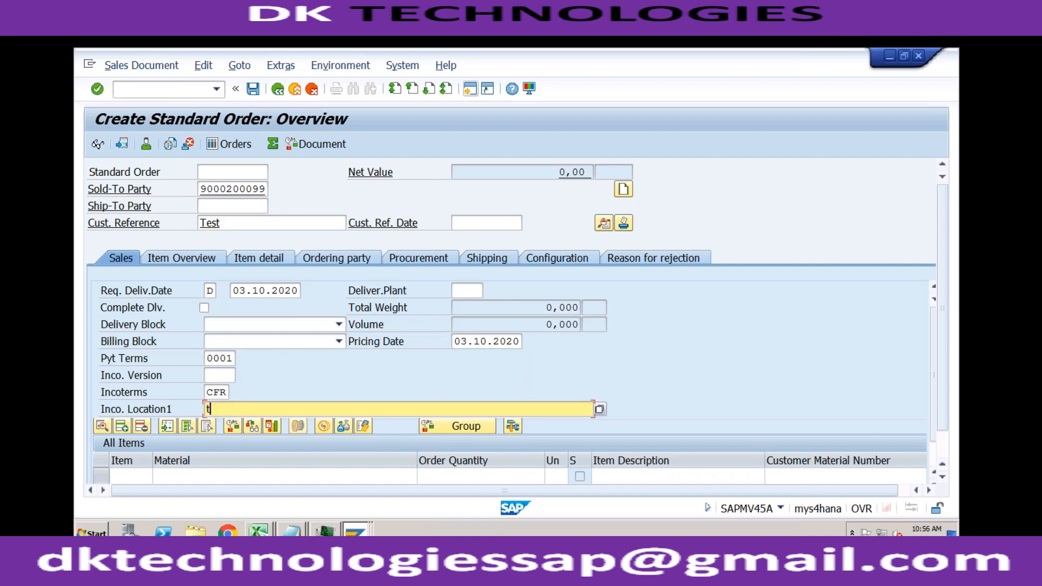
- Enter an order item for material TRADING_GOODS with an order quantity of 10
left_click(203, 475)
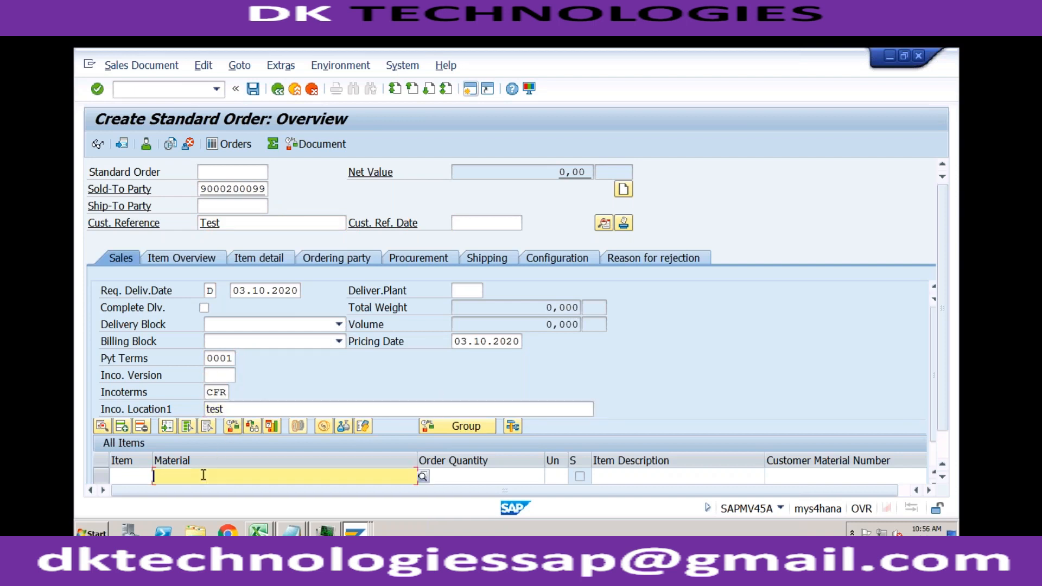
key("space")
key("Down")
key("Return")
key("Tab")
type("10")
- Assign plant RC01 to the TRADING_GOODS item and acknowledge the freight redetermination message
key("Tab")
key("Tab")
key("Tab")
key("Tab")
key("Tab")
key("Tab")
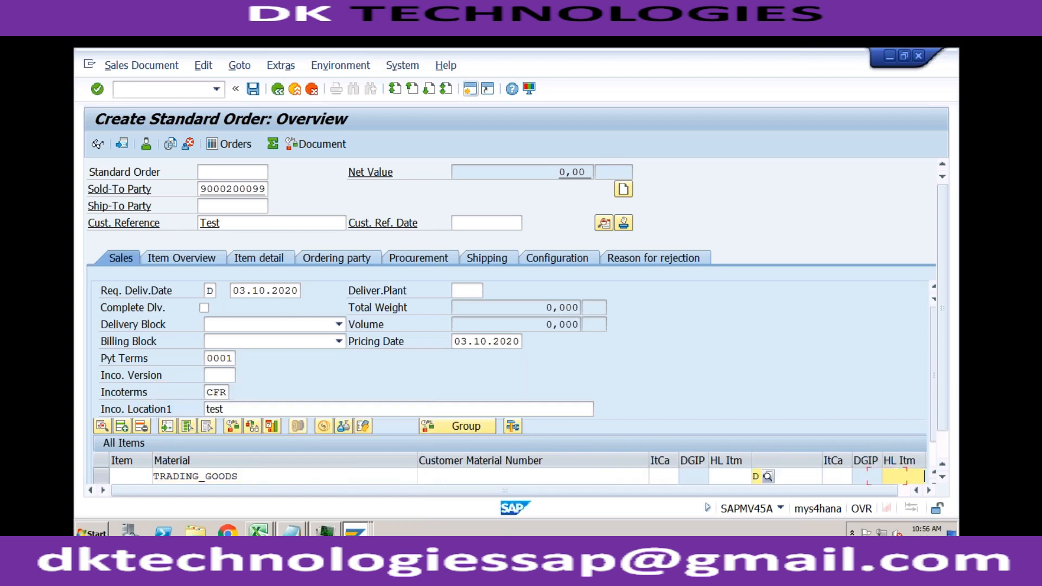
key("Tab")
key("Tab")
key("Tab")
key("Tab")
key("Tab")
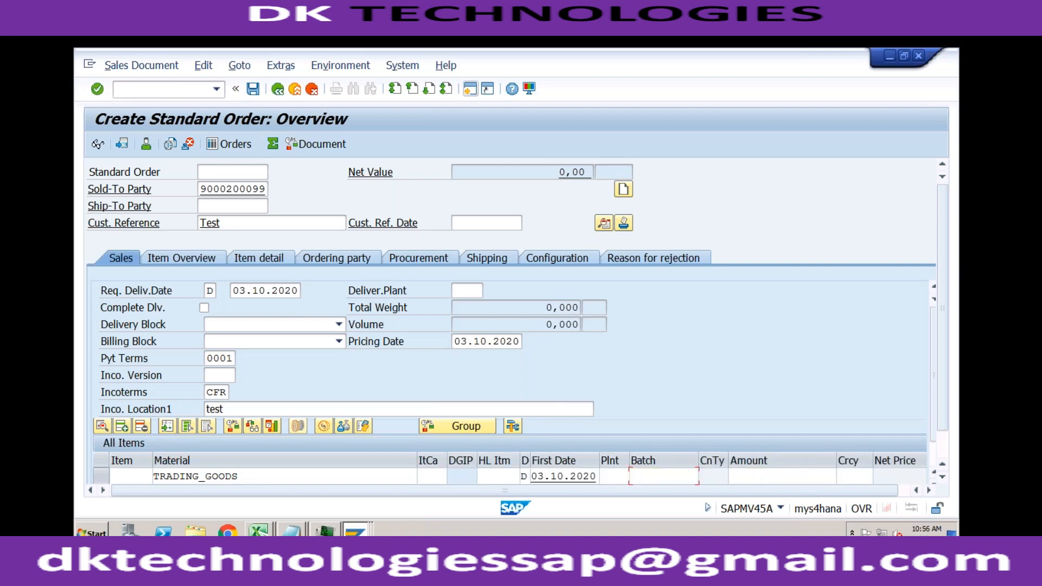
left_click(609, 476)
type("RC01")
key("Down")
key("Return")
key("Return")
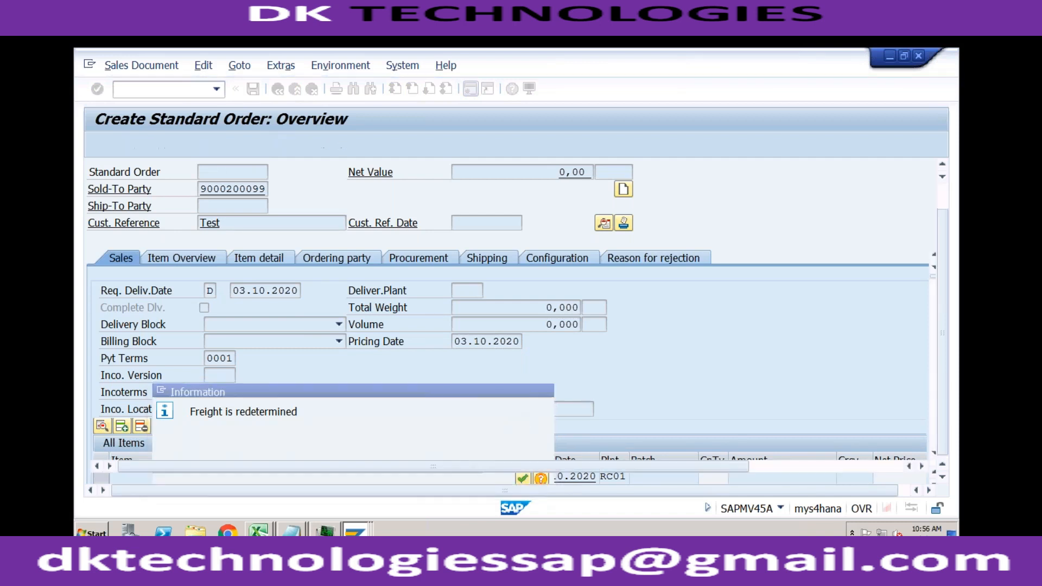
- Open the pricing conditions of item 10 and examine whether the PR00 amount can be edited
double_click(375, 426)
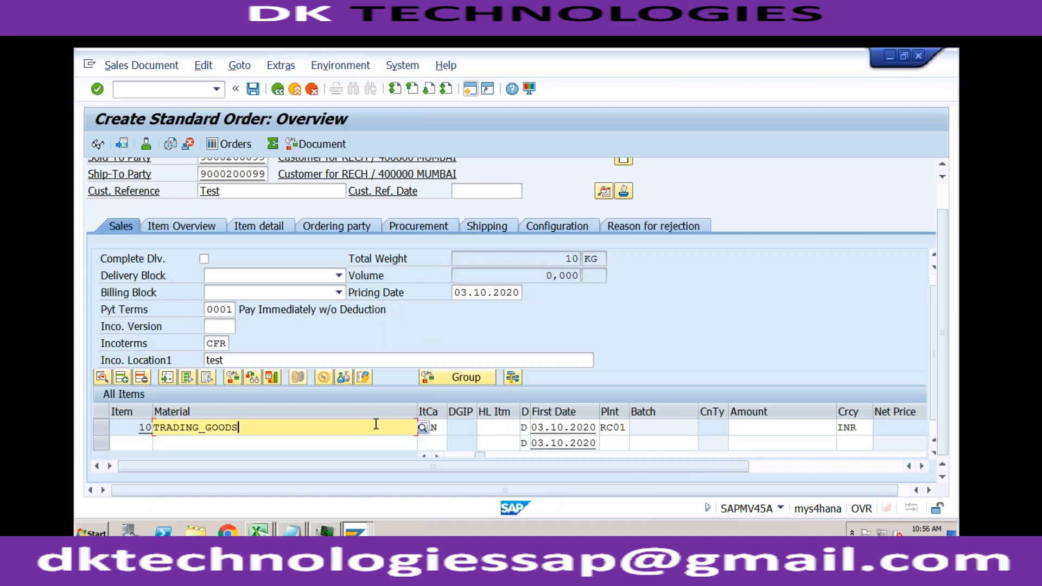
left_click(398, 242)
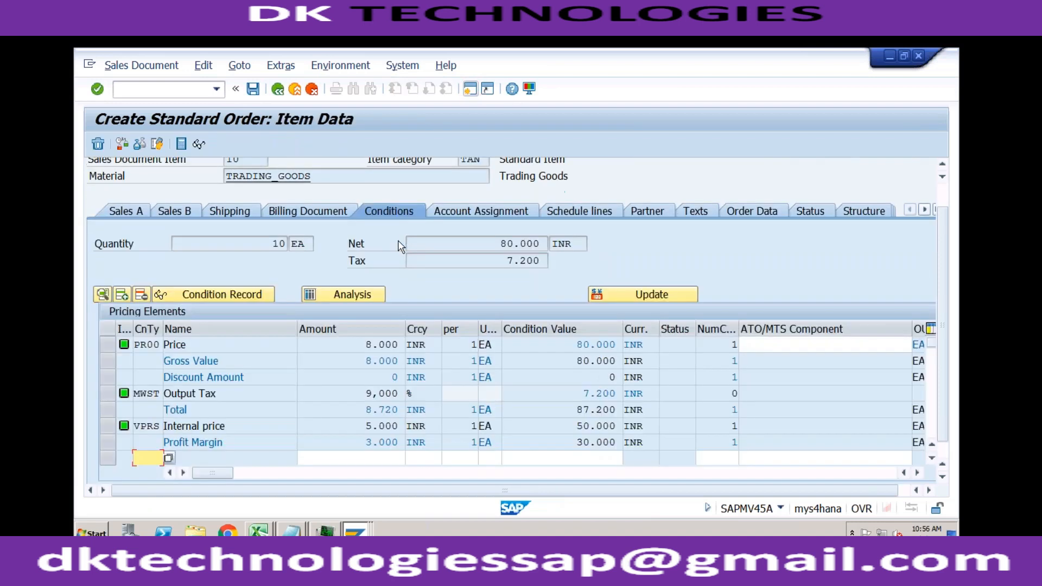
left_click(147, 344)
left_click(371, 346)
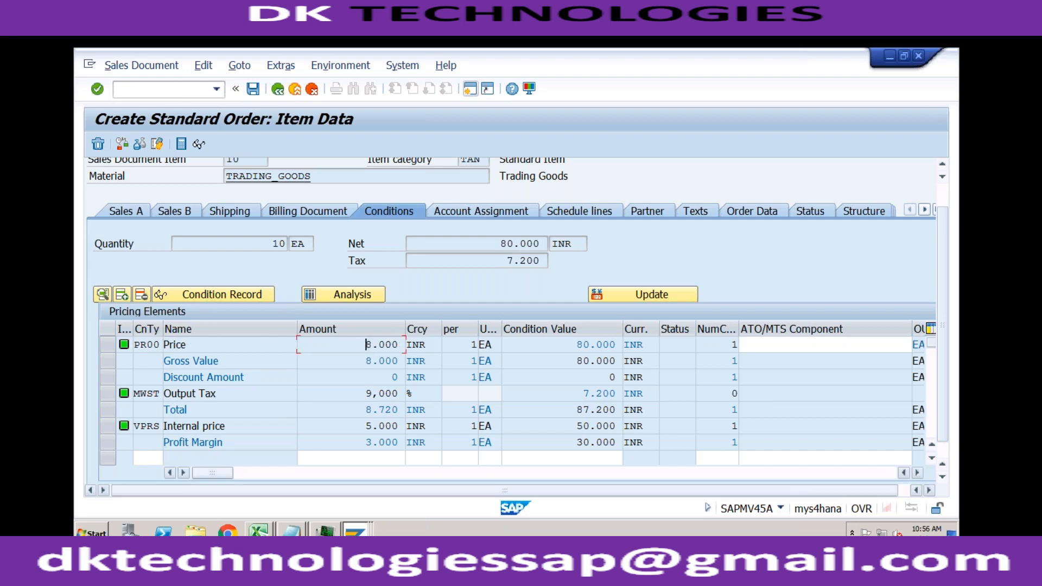
- Switch to the condition type details session and allow Amount/Percent changes for ZPR4
left_click(358, 533)
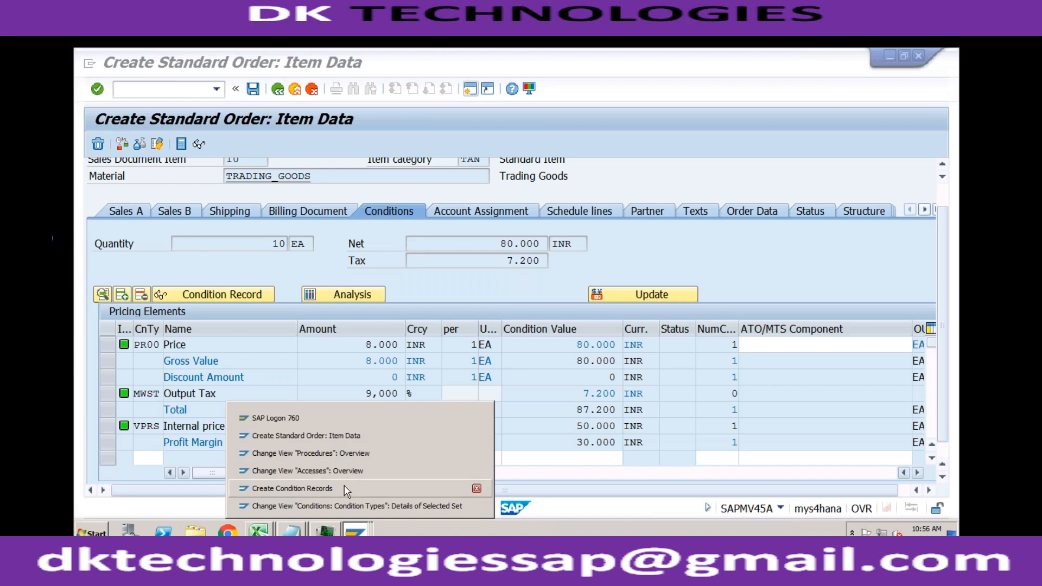
left_click(340, 506)
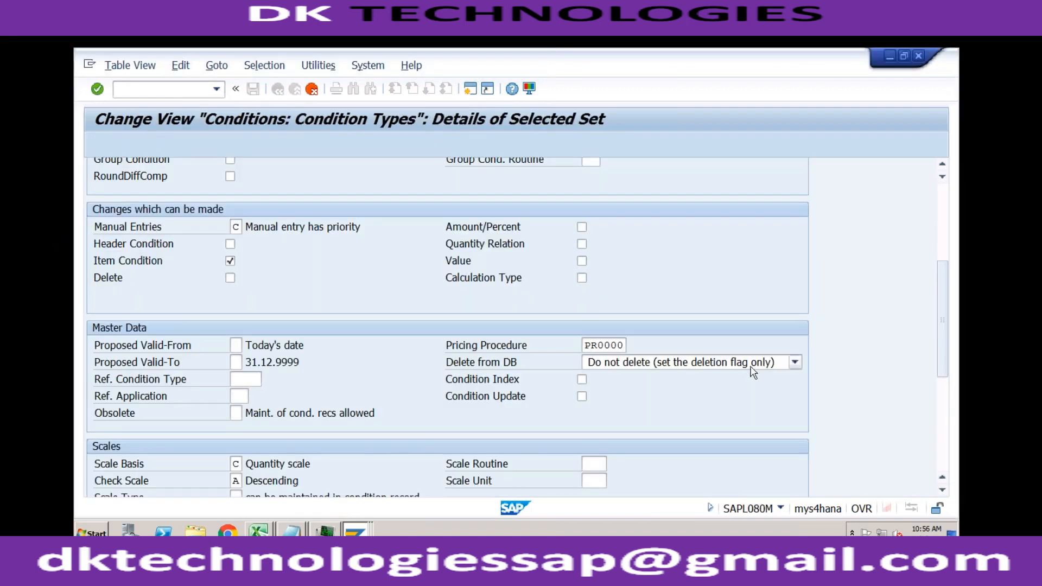
scroll(924, 281, "up", 2)
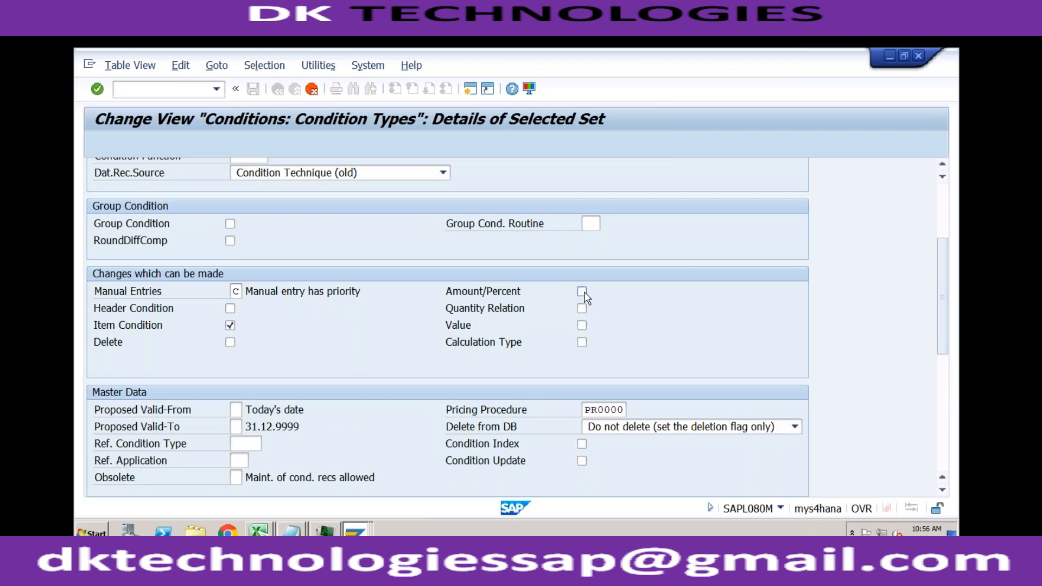
left_click(582, 292)
- Switch back to the sales order's item conditions and point out the PR00 price amount
left_click(360, 533)
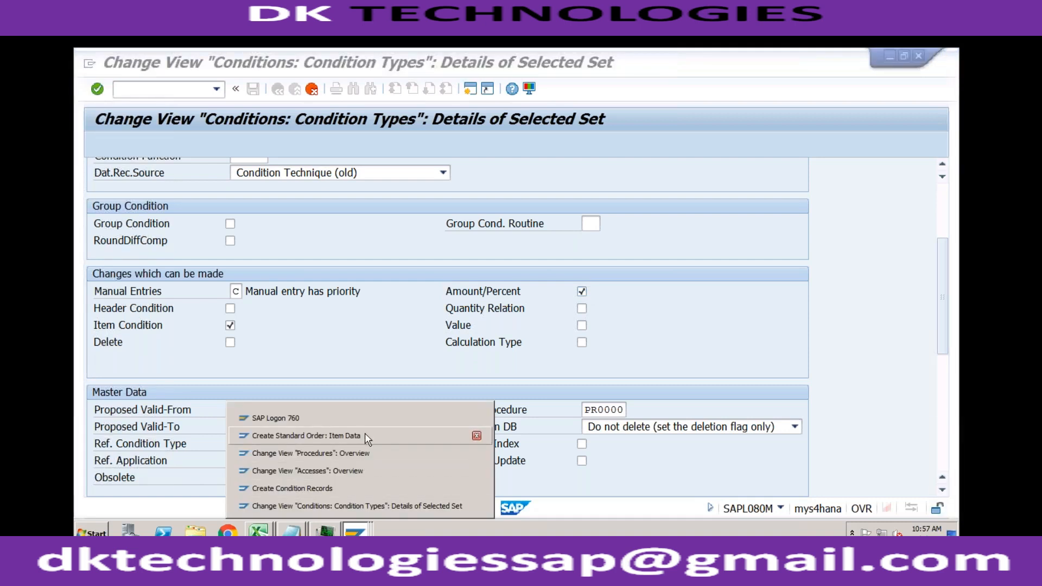
left_click(365, 434)
left_click_drag(364, 340, 404, 341)
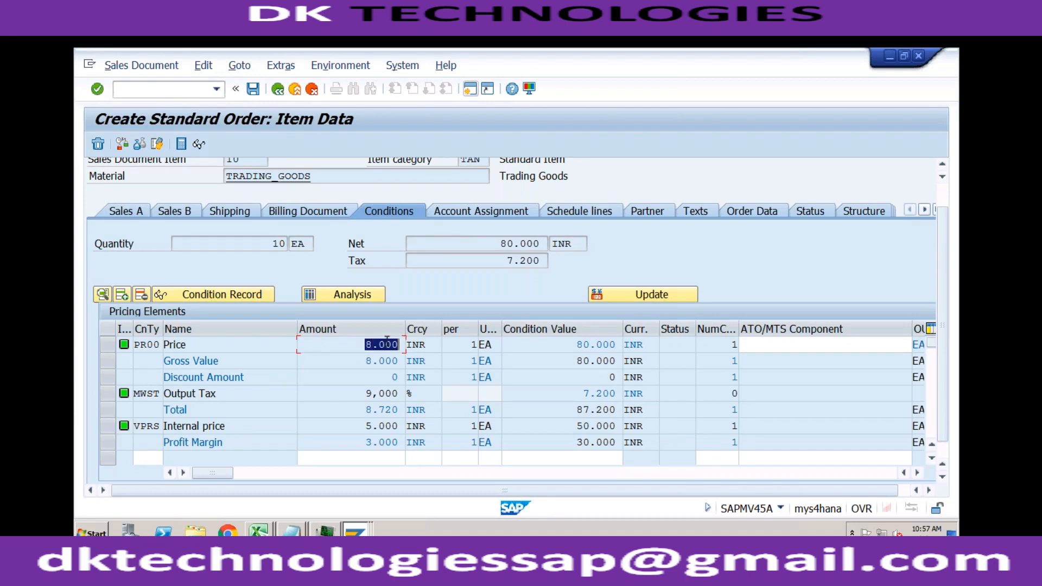
left_click(364, 344)
- Switch to the ZPR4 details, review the Manual Entries options including manual entry priority, and close the list without changing the setting
left_click(354, 534)
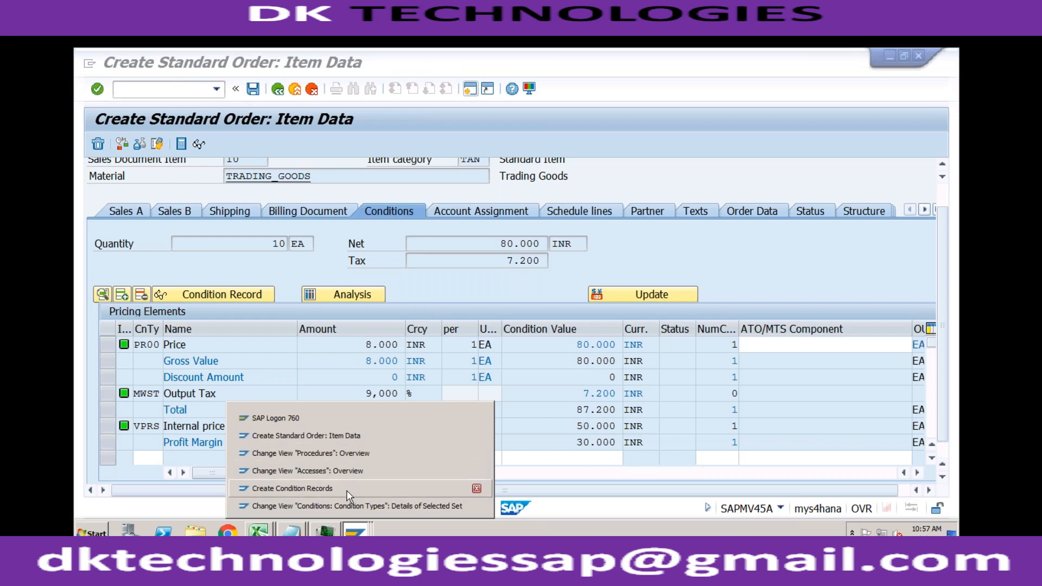
left_click(347, 506)
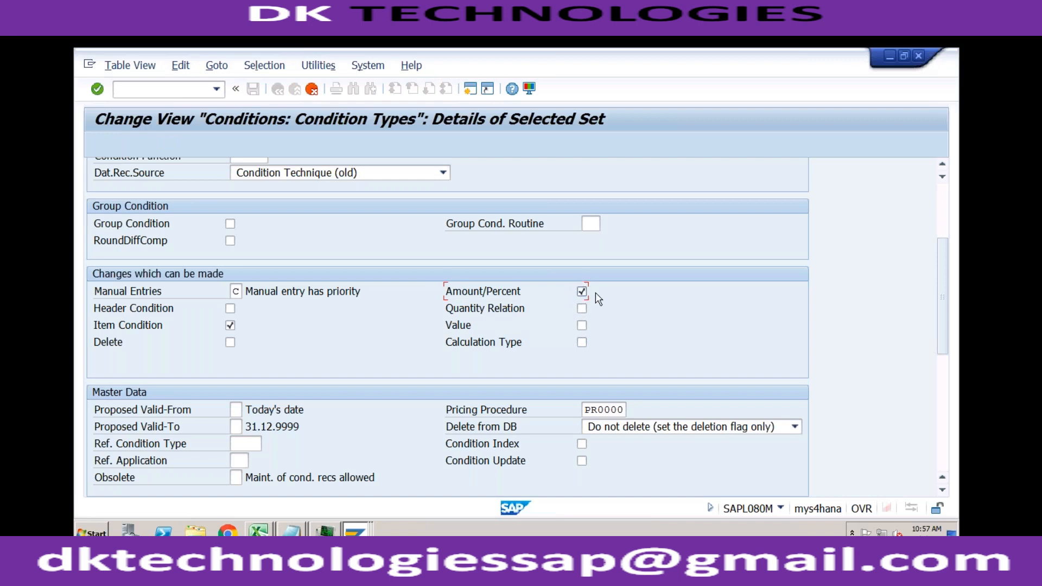
left_click(244, 292)
left_click(247, 292)
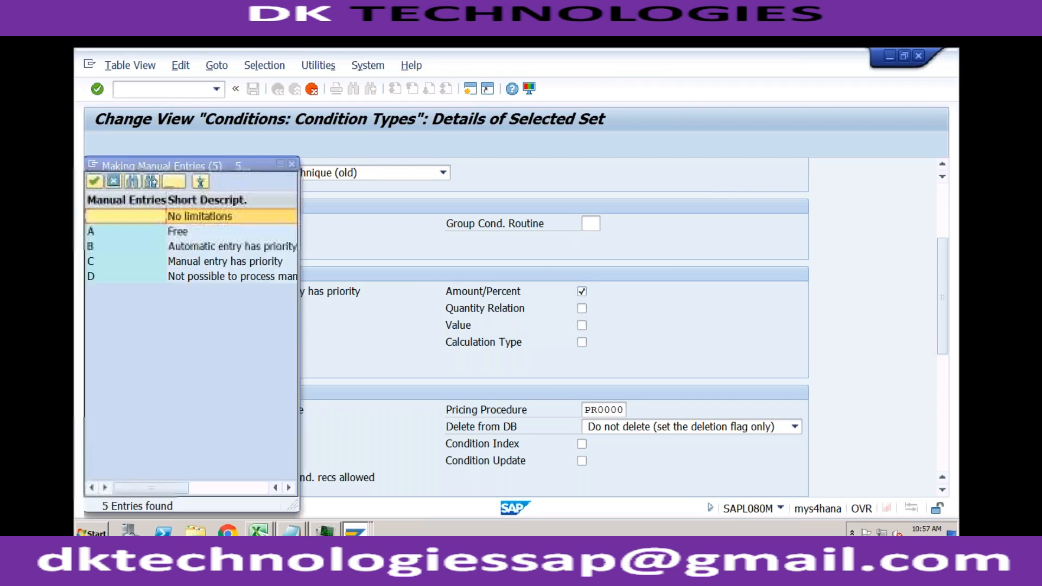
left_click(226, 249)
left_click(221, 265)
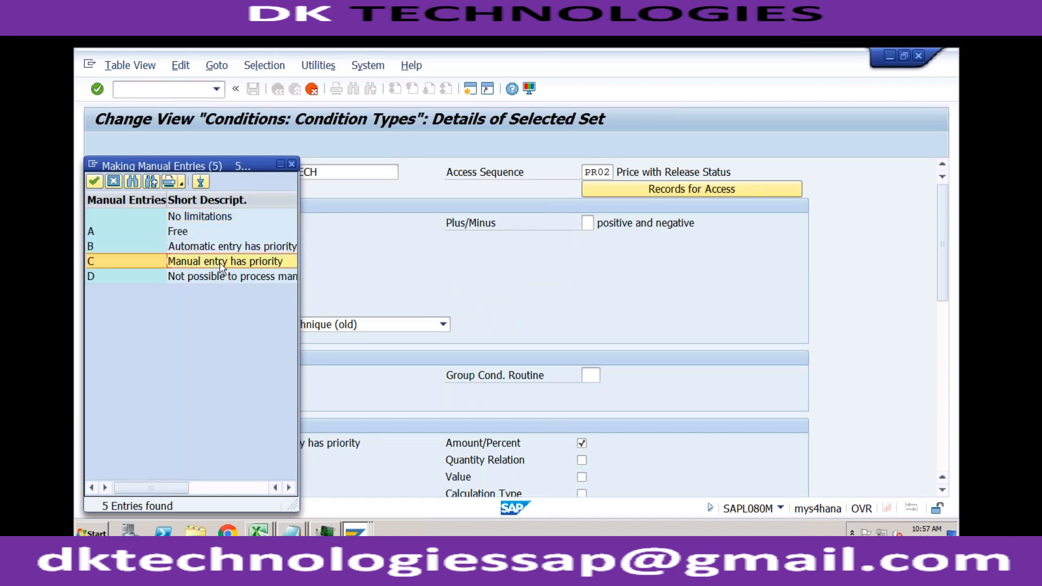
left_click(292, 164)
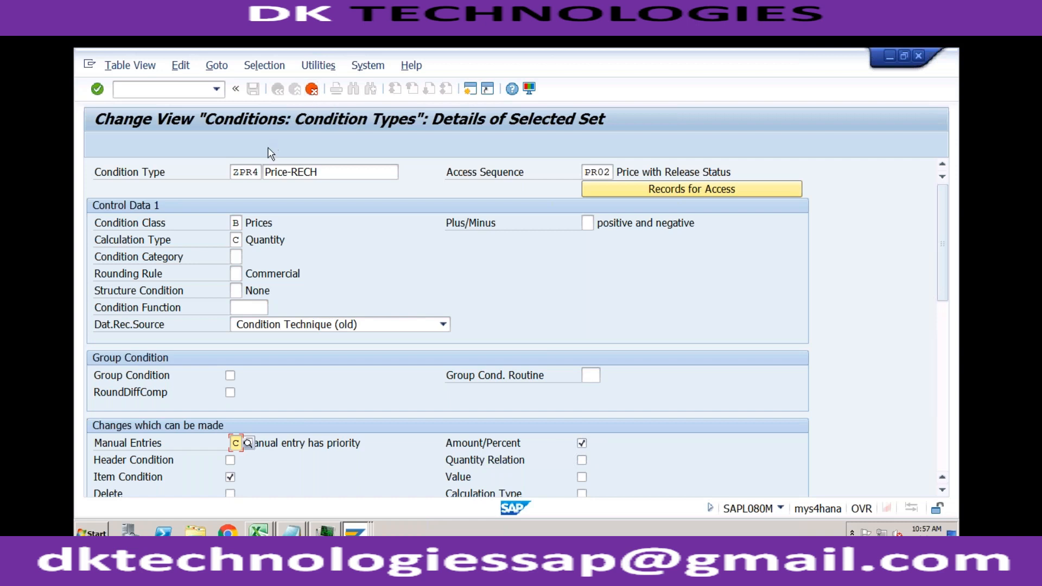
- Confirm the ZPR4 condition type details and save the condition type
left_click(234, 173)
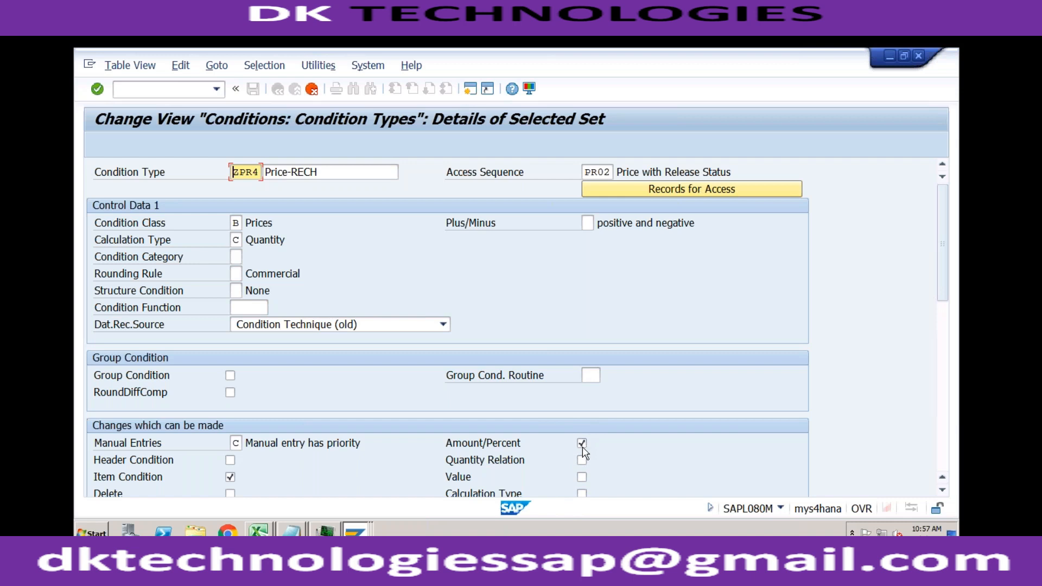
key("Return")
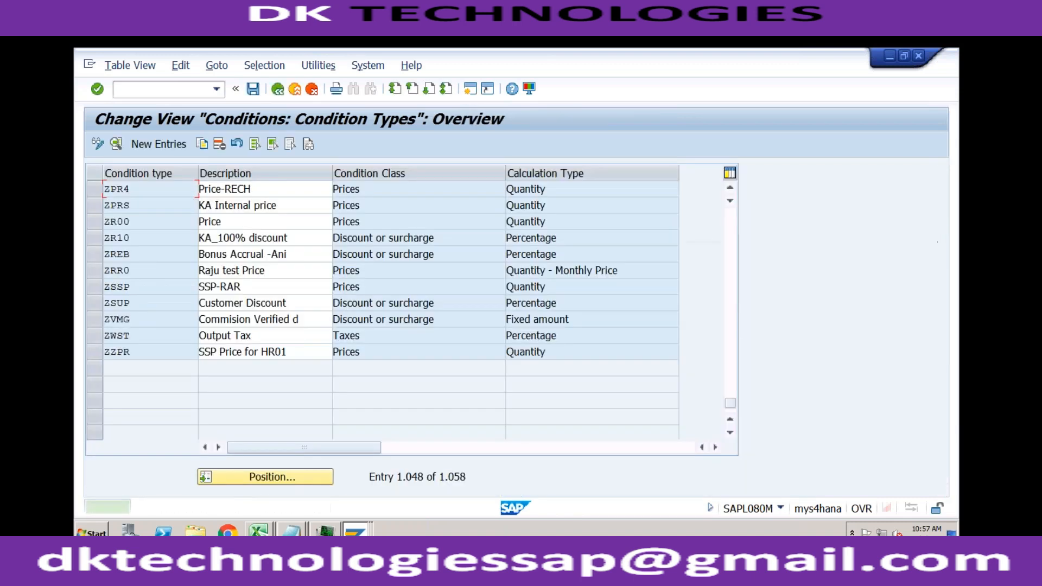
left_click(254, 90)
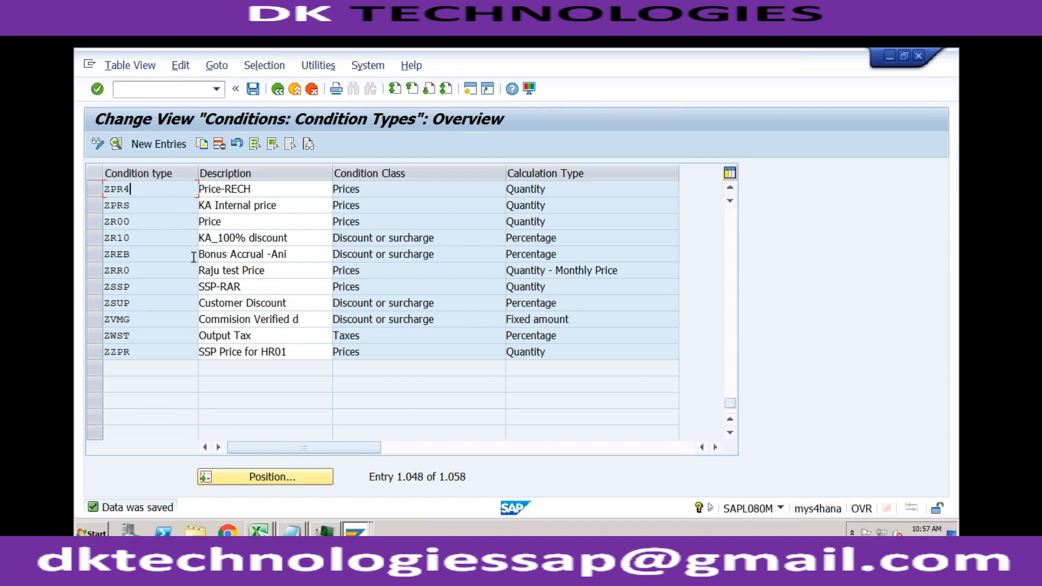
- Return to the IMG and try to open Set Pricing Procedures under Define And Assign Pricing Procedures
left_click(277, 89)
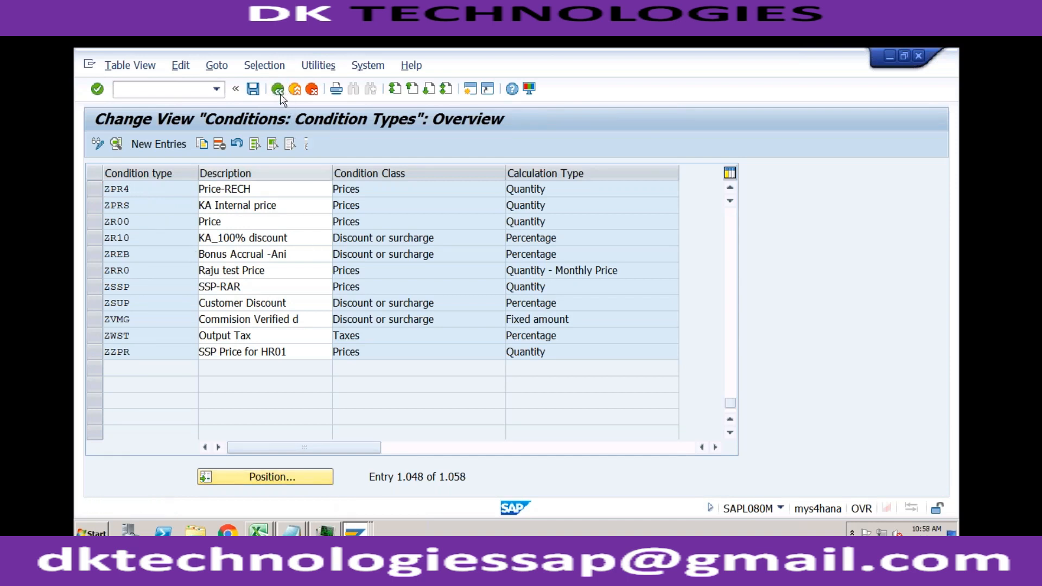
left_click(641, 145)
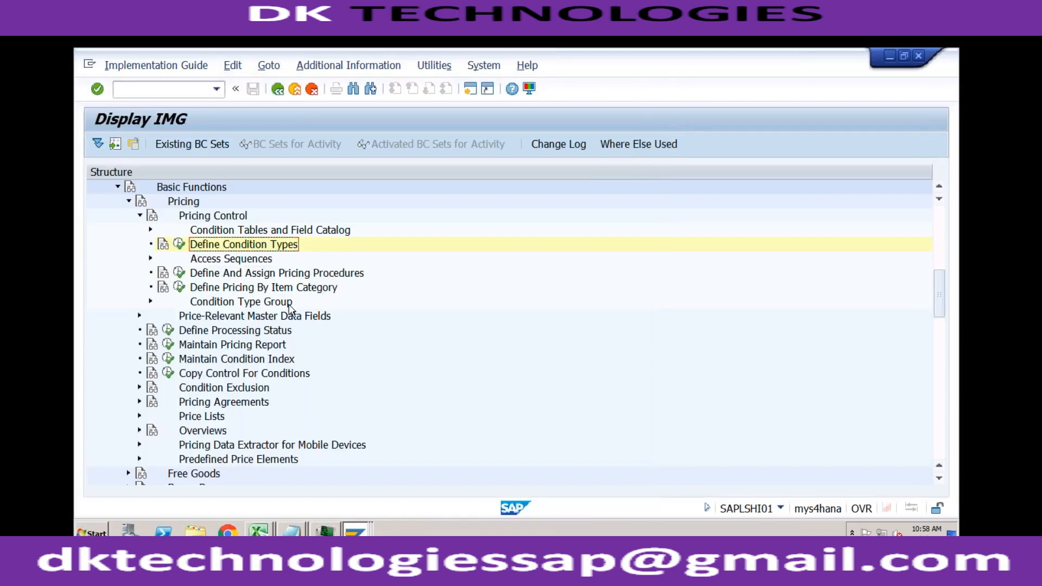
left_click(179, 273)
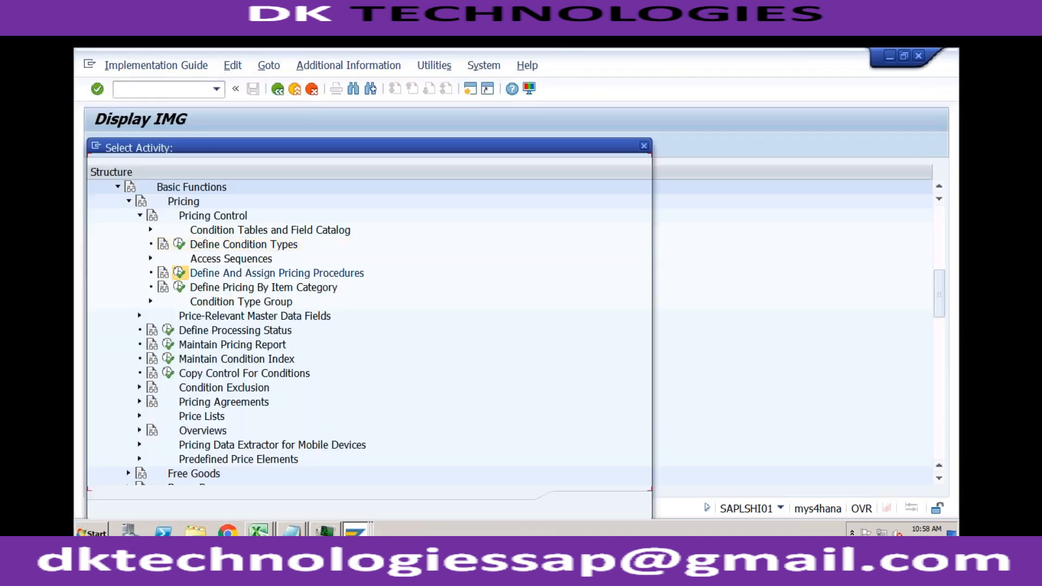
double_click(217, 201)
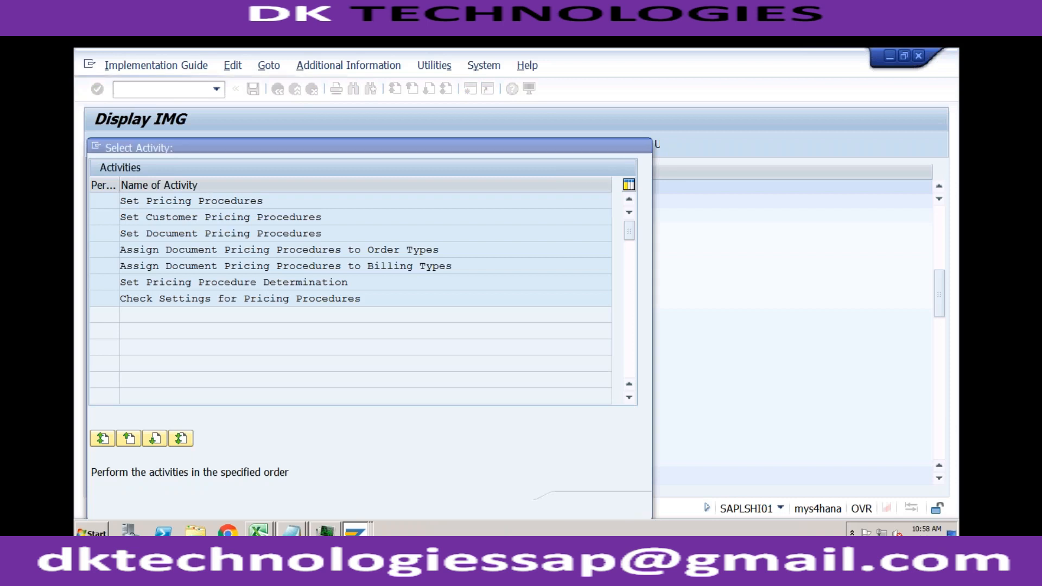
left_click(313, 450)
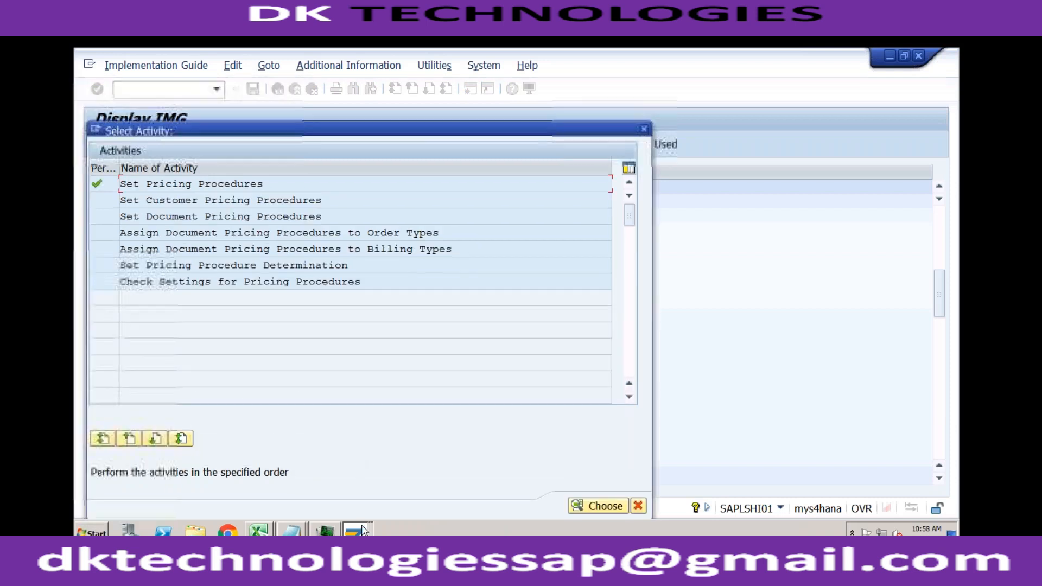
- Switch to the session displaying the pricing procedures and open the control data of procedure ZVAA03
left_click(356, 529)
left_click(357, 453)
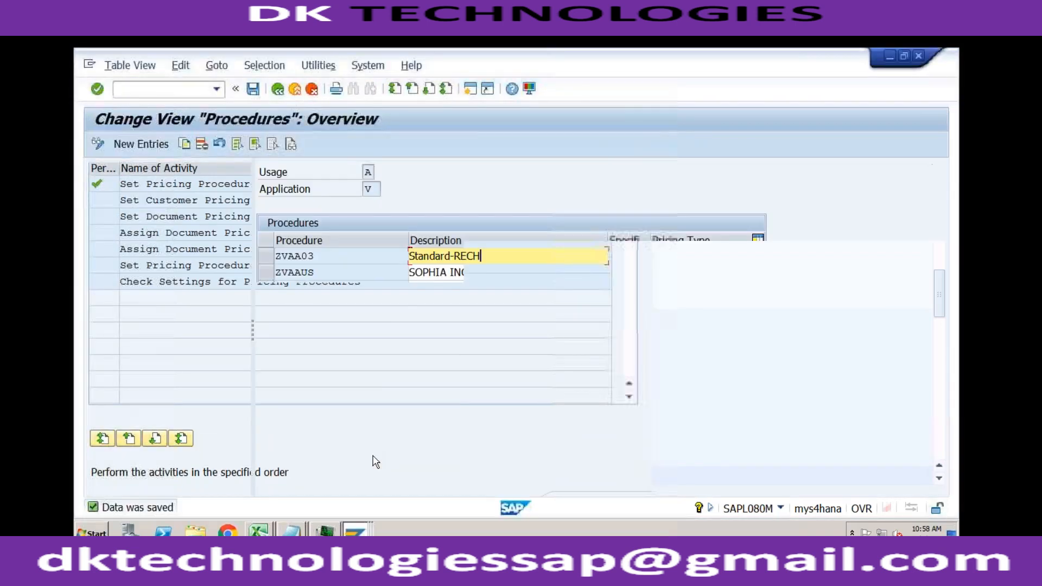
left_click(266, 255)
double_click(195, 201)
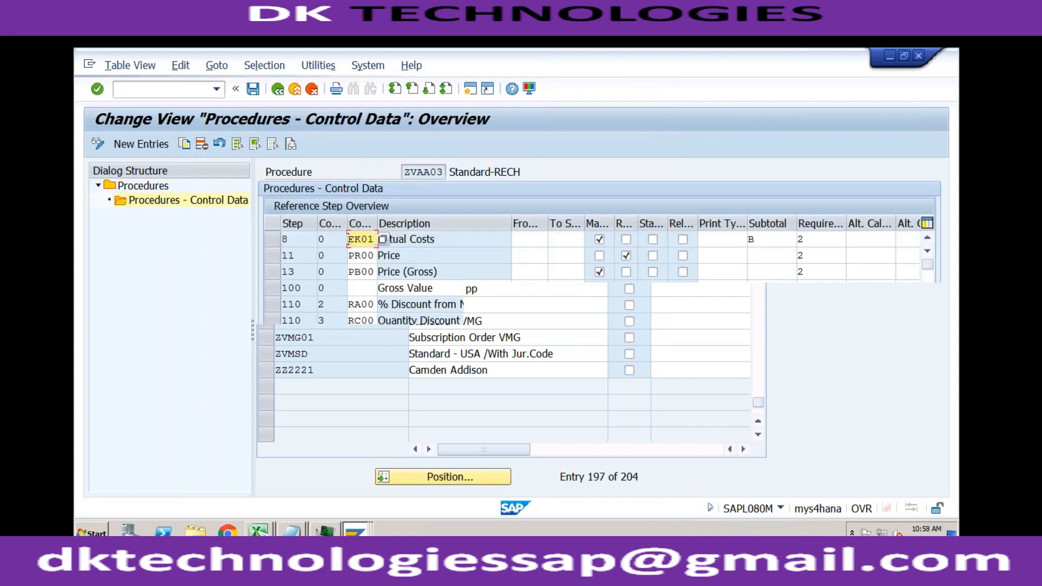
- Replace condition type PR00 with ZPR4 in step 11 of procedure ZVAA03 and save the procedure
left_click(375, 256)
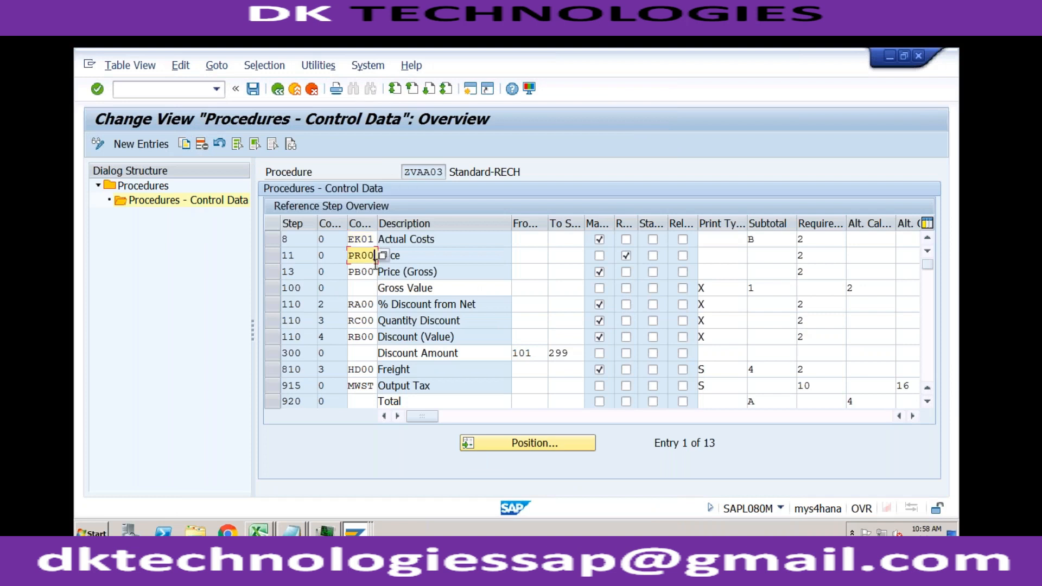
key("BackSpace")
key("BackSpace")
key("BackSpace")
key("BackSpace")
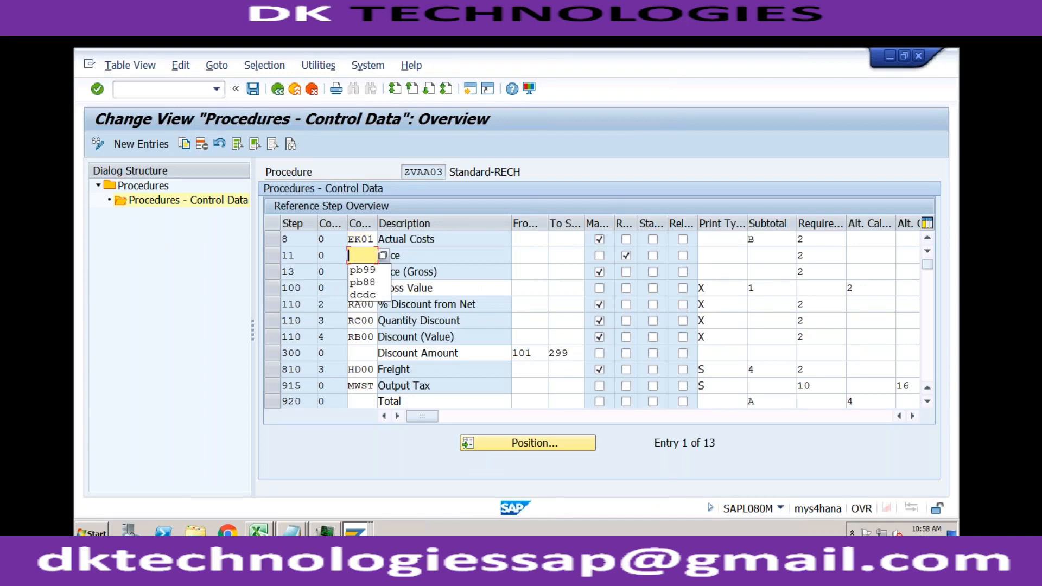
type("ZPR4")
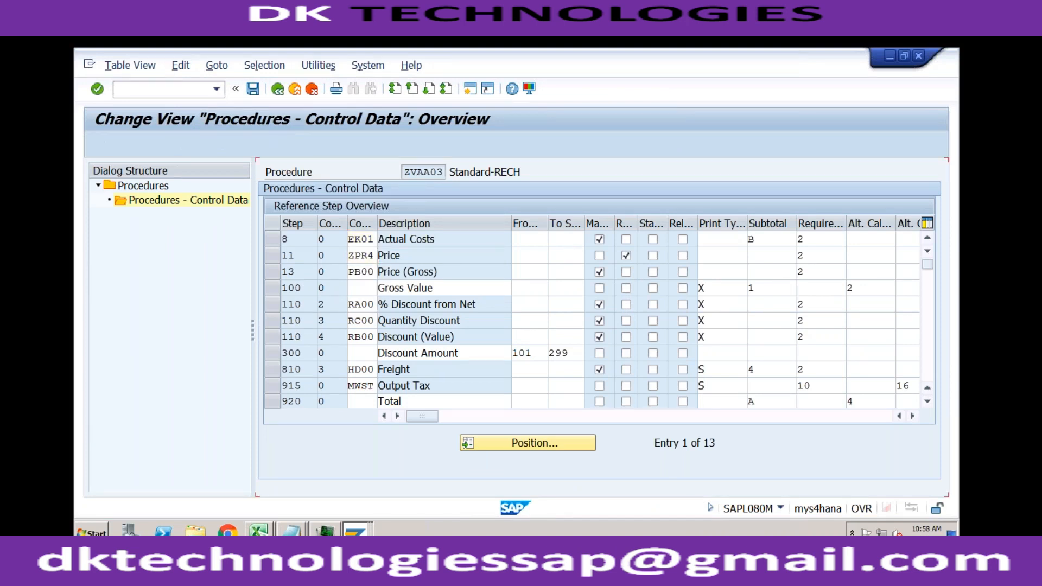
key("Return")
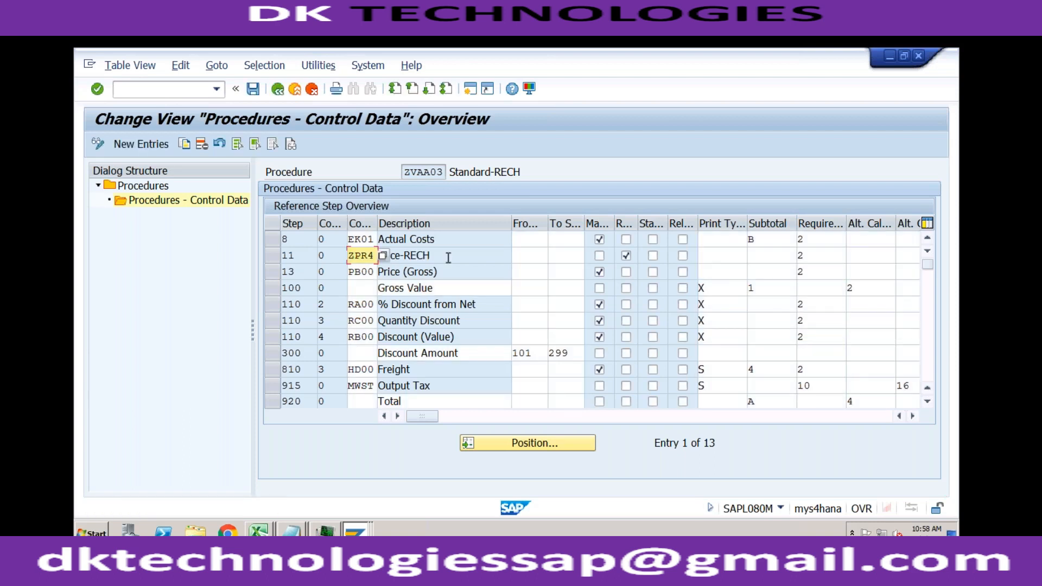
left_click(450, 255)
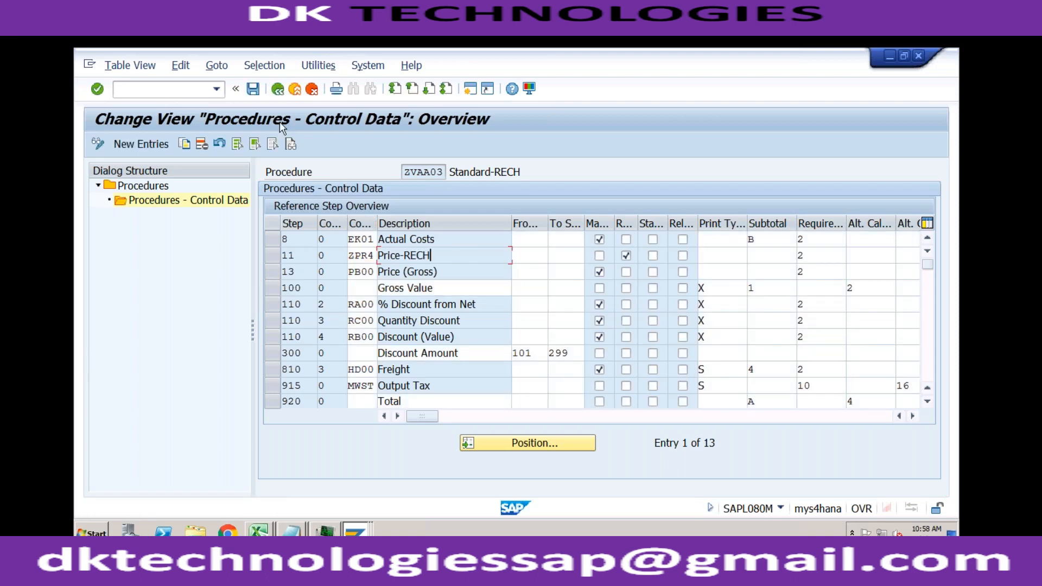
left_click(253, 89)
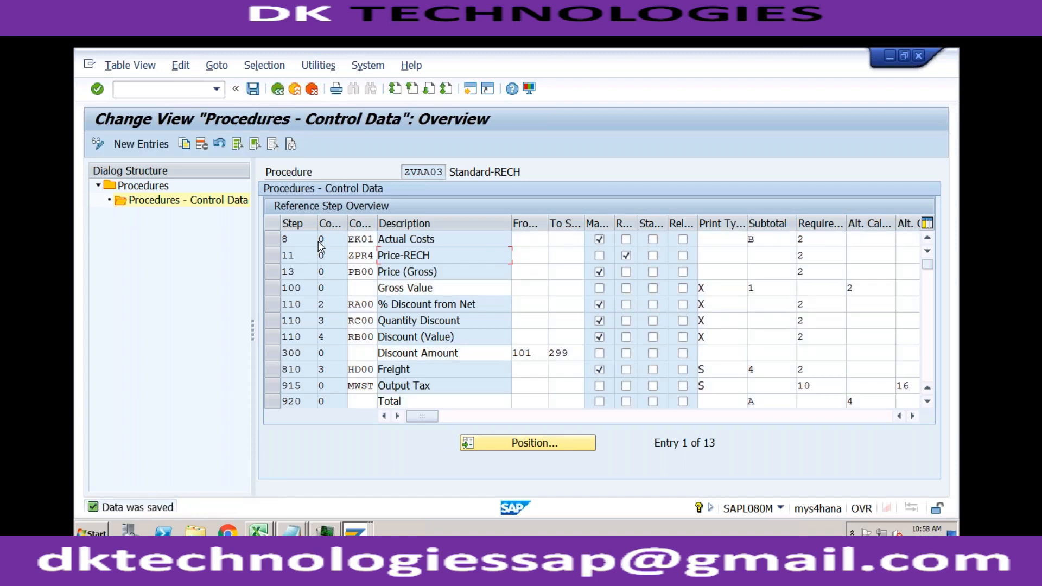
- Switch to the sales order session, abandon the unsaved order and restart sales document creation
left_click(356, 531)
left_click(331, 438)
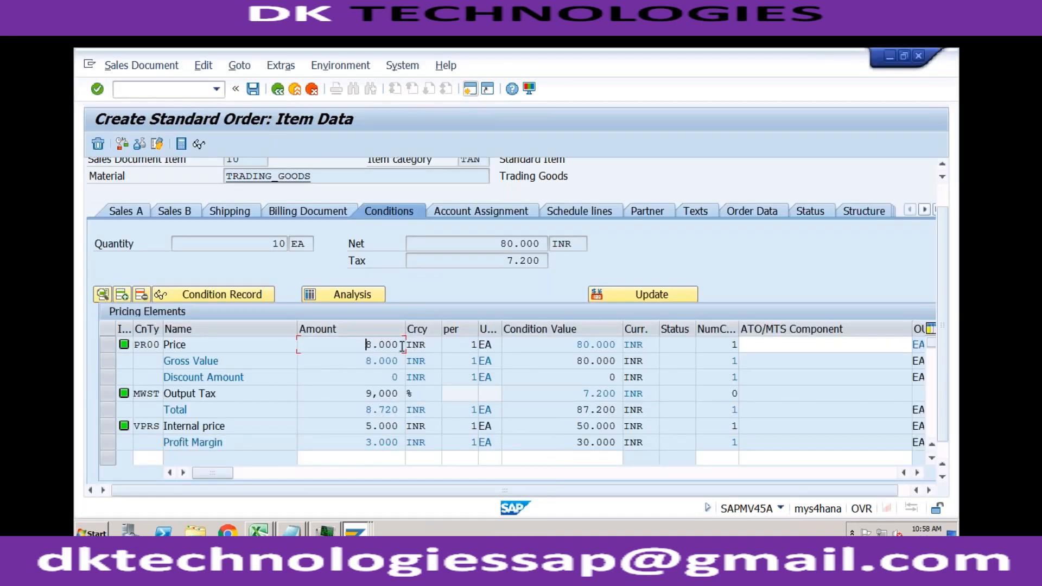
left_click(201, 92)
key("Return")
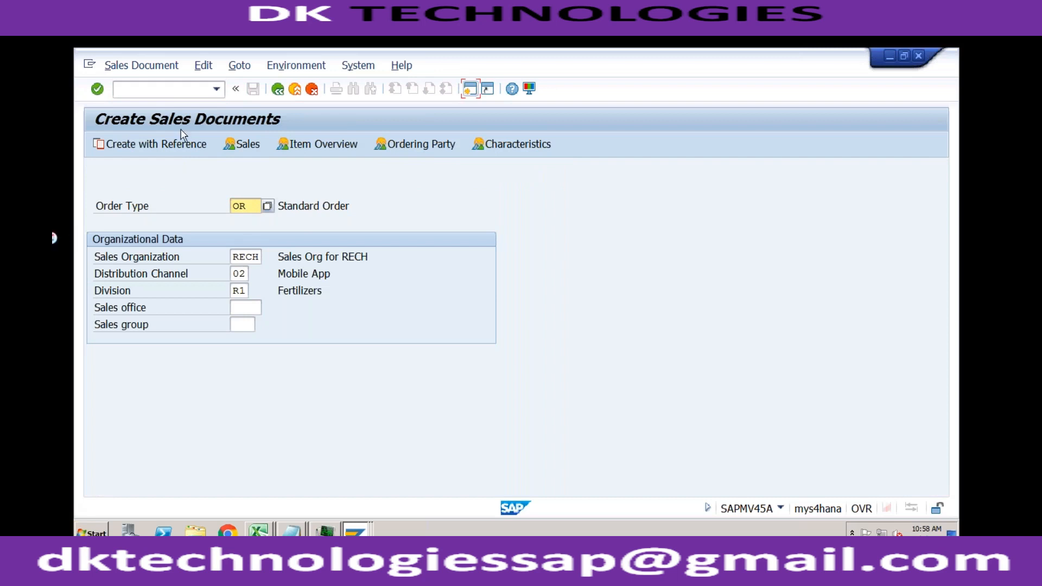
- Open a standard order of type OR and enter the sold-to customer number and customer reference Test
key("Return")
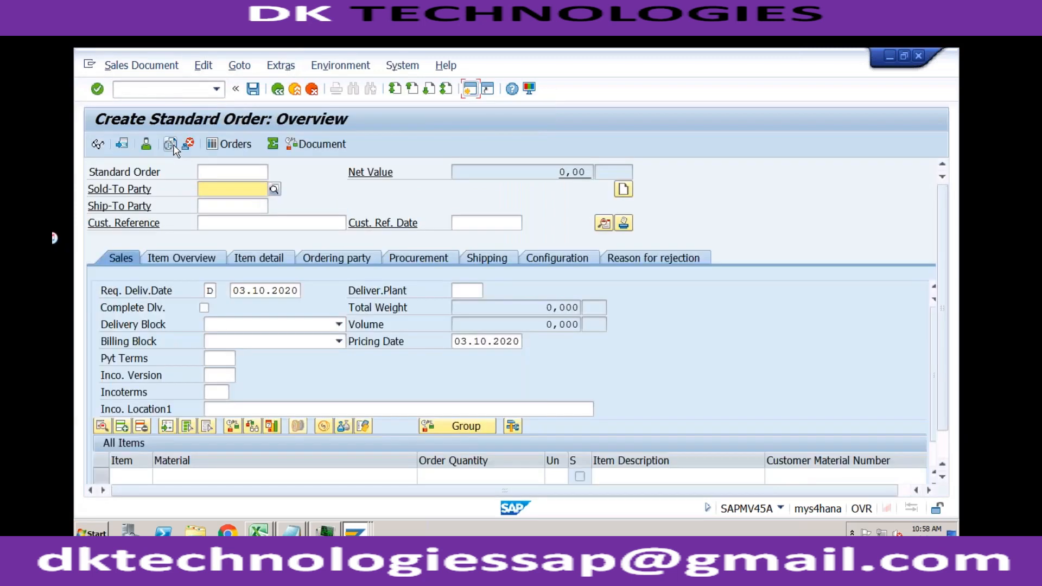
key("Return")
left_click(257, 224)
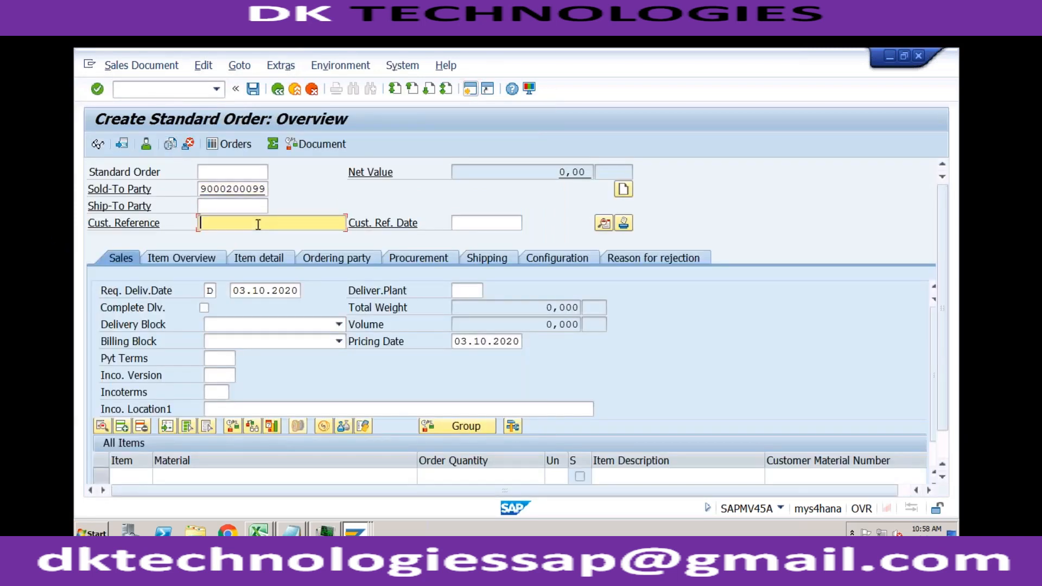
key("Return")
- Set the order's payment terms to 0001, Incoterms to CFR and Incoterms location 1 to test
left_click(217, 358)
key("Down")
key("Return")
key("Tab")
key("Tab")
key("Down")
key("Return")
left_click(225, 407)
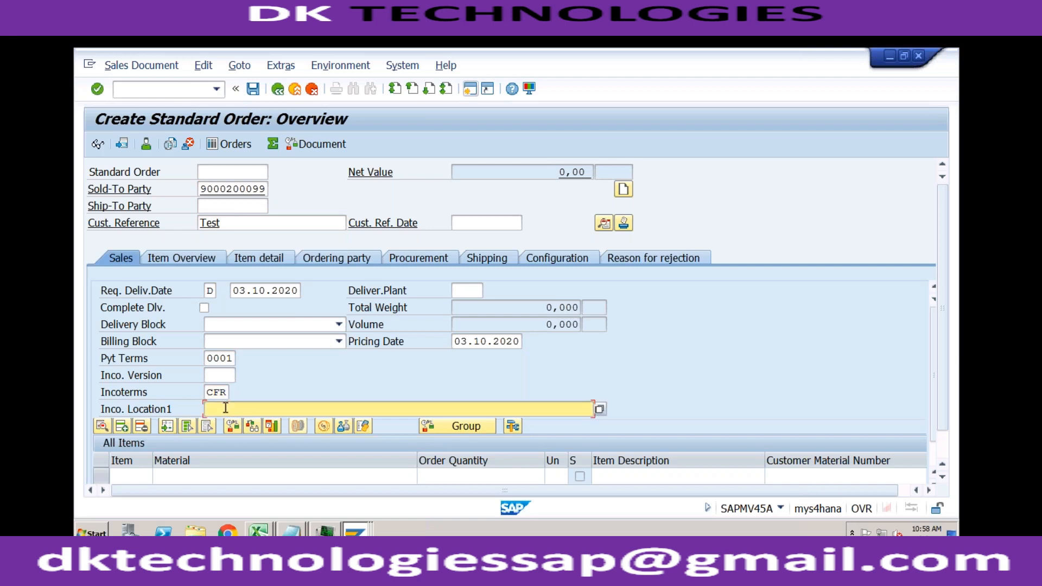
type("test")
key("Return")
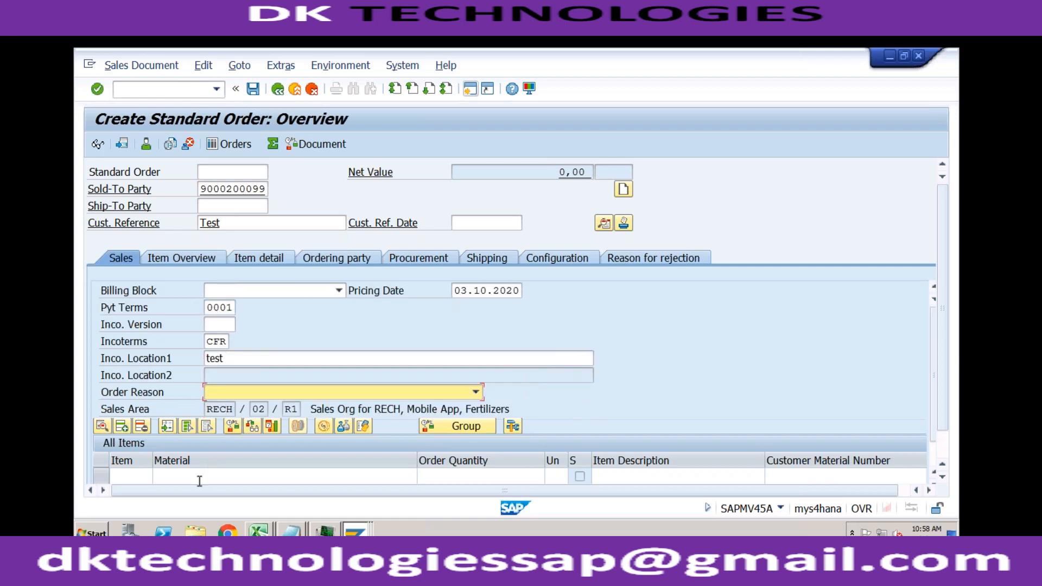
- Enter material TRADING_GOODS with an order quantity of 10 as the first item of the order
left_click(198, 477)
key("Down")
key("Tab")
key("Tab")
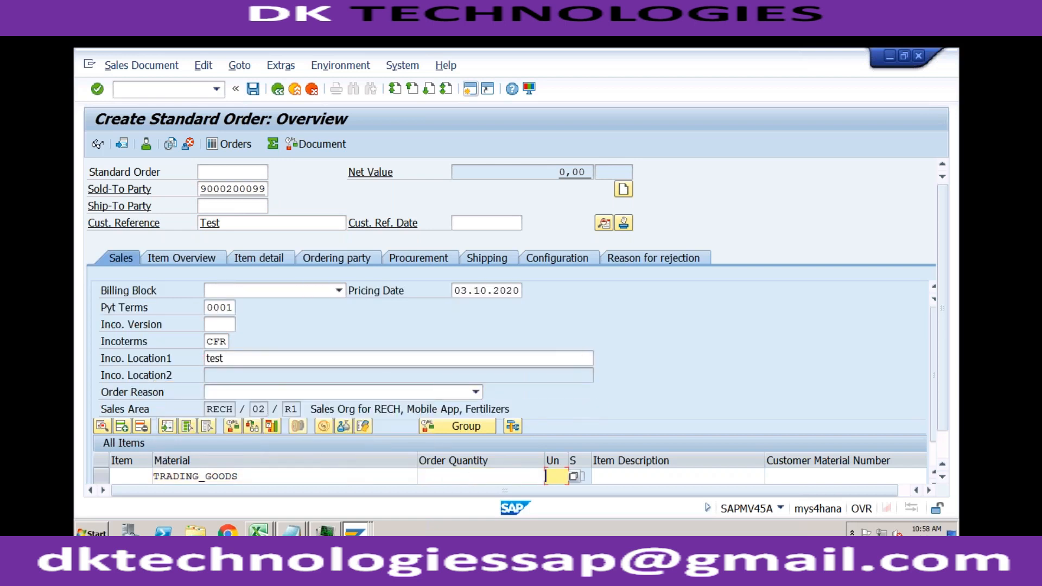
left_click(453, 477)
type("10")
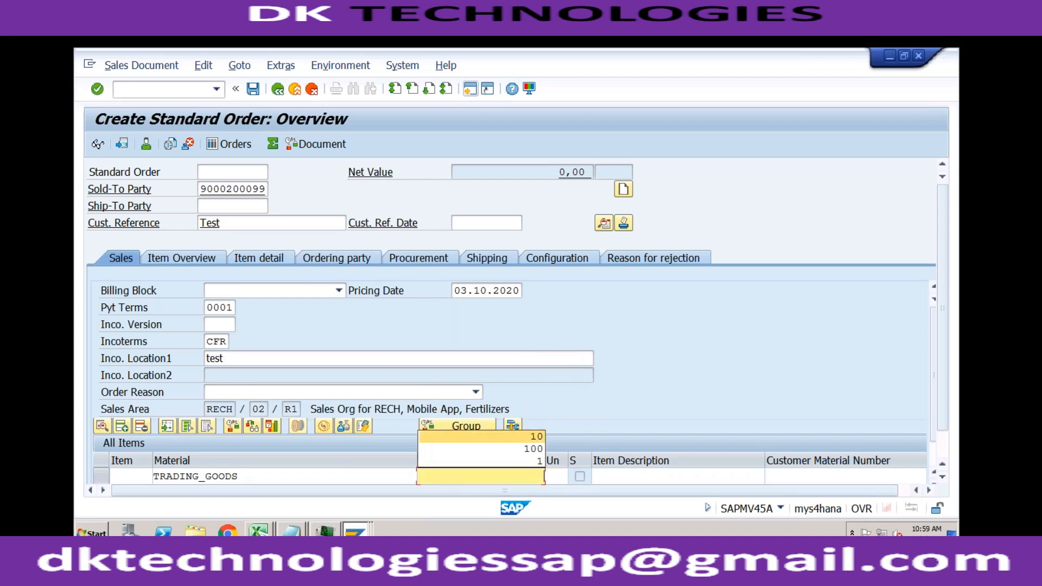
left_click(219, 308)
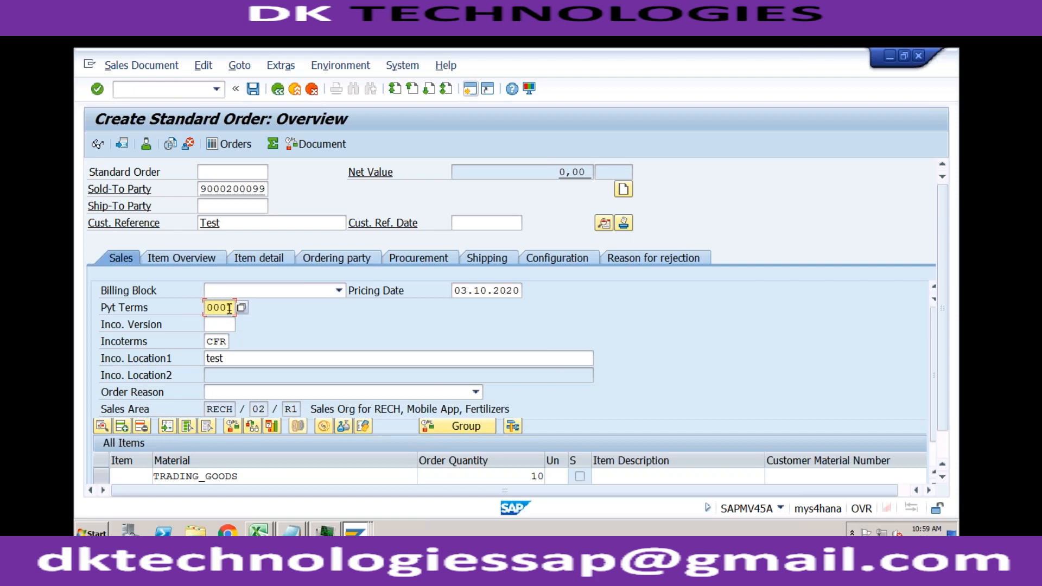
left_click(220, 342)
- Assign plant RC01 to the TRADING_GOODS item and acknowledge the freight redetermination notice
left_click(302, 476)
key("Tab")
key("Tab")
key("Tab")
key("Tab")
key("Tab")
key("Tab")
key("Tab")
key("Tab")
key("Tab")
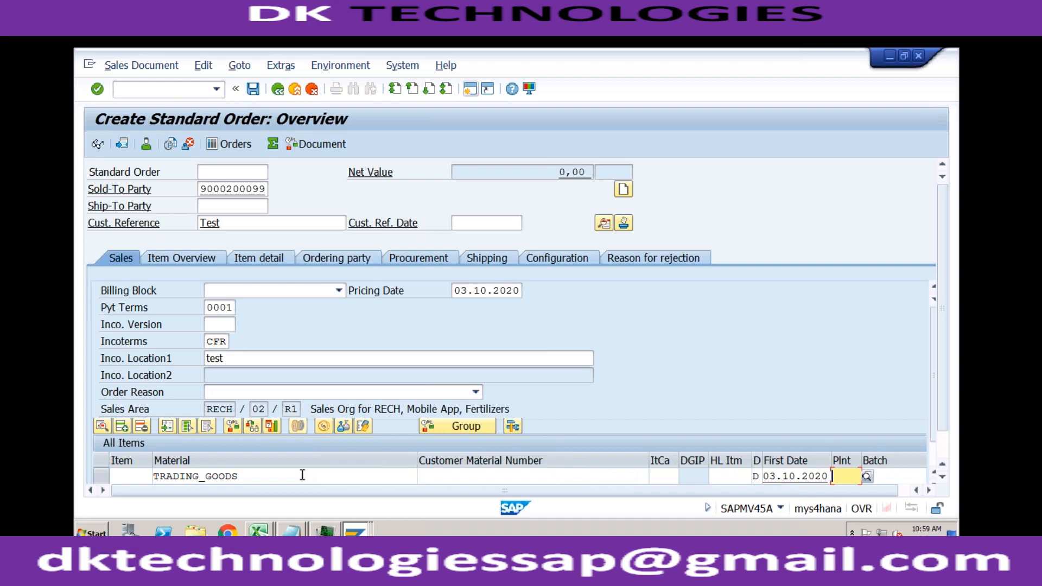
key("Tab")
key("shift+Tab")
type("RC01")
key("Return")
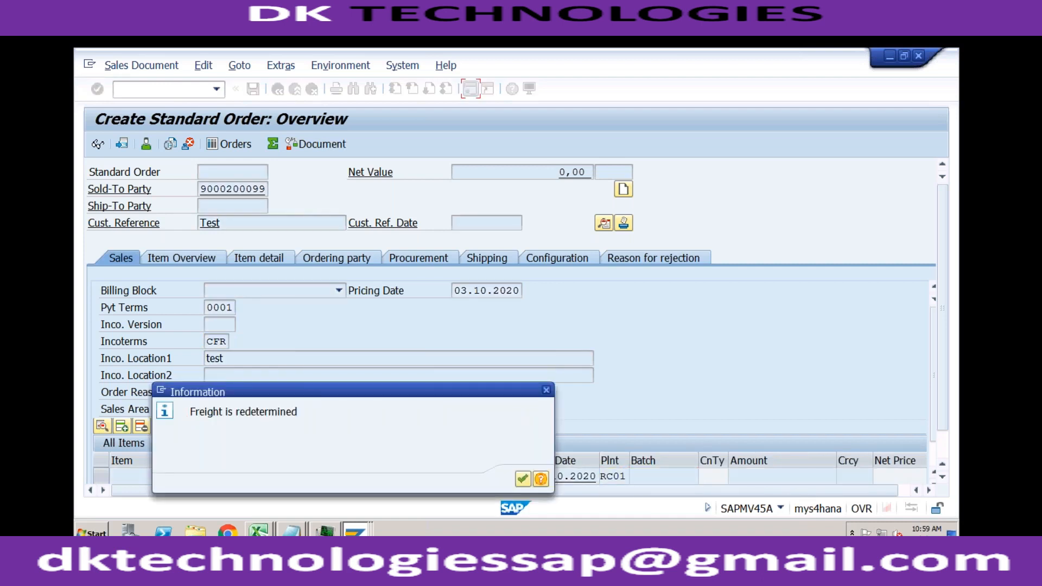
key("Return")
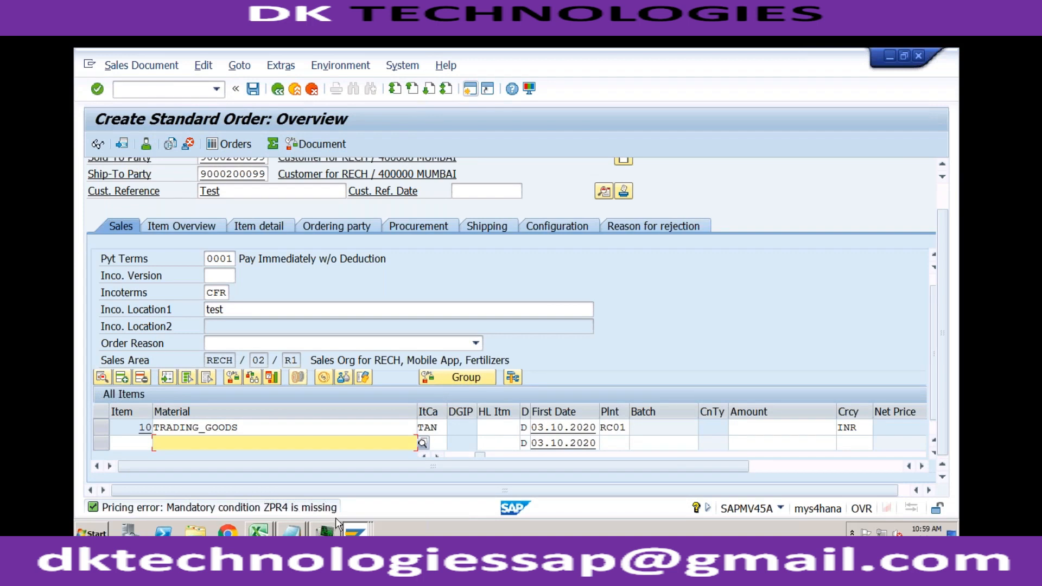
- Switch to the IMG session, close its activity selection and start condition record creation in a new session
left_click(354, 530)
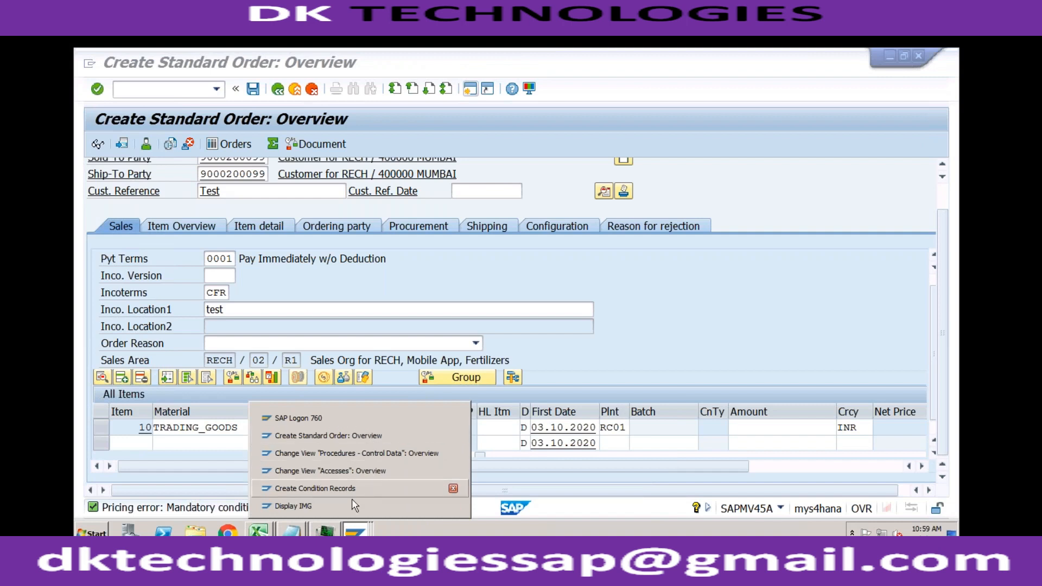
left_click(353, 507)
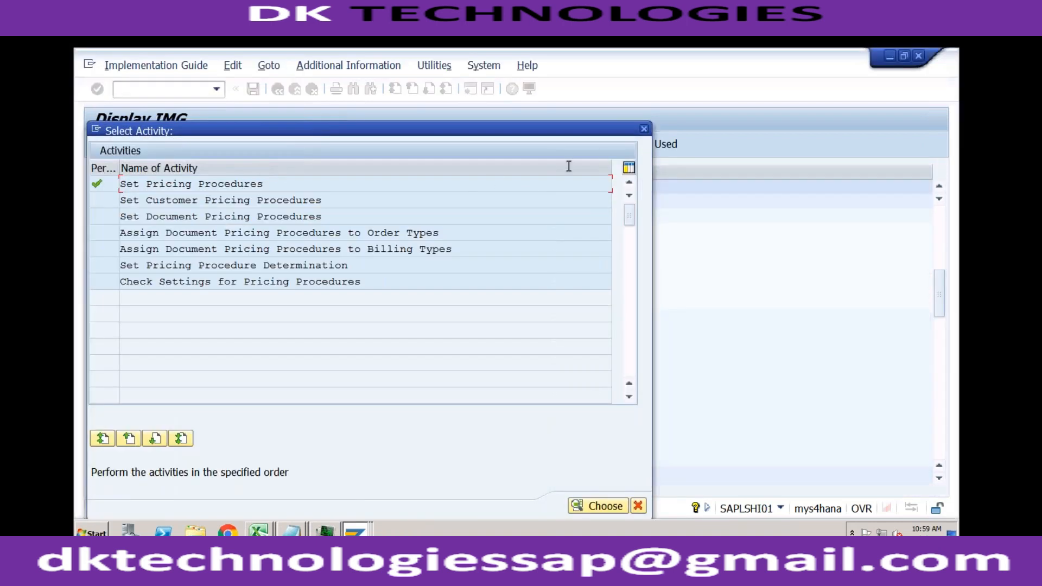
left_click(643, 129)
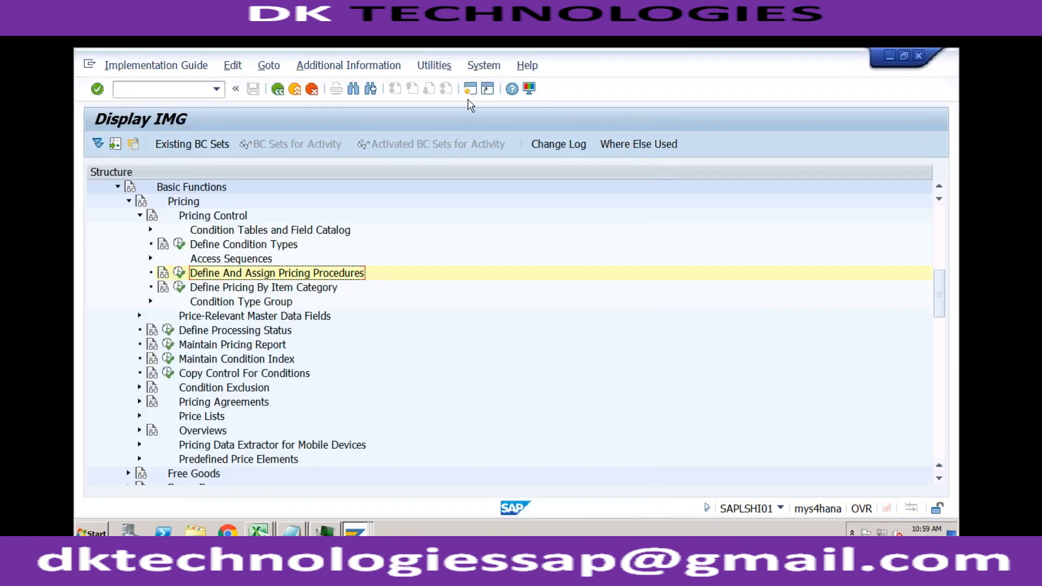
left_click(470, 88)
type("vk")
key("Return")
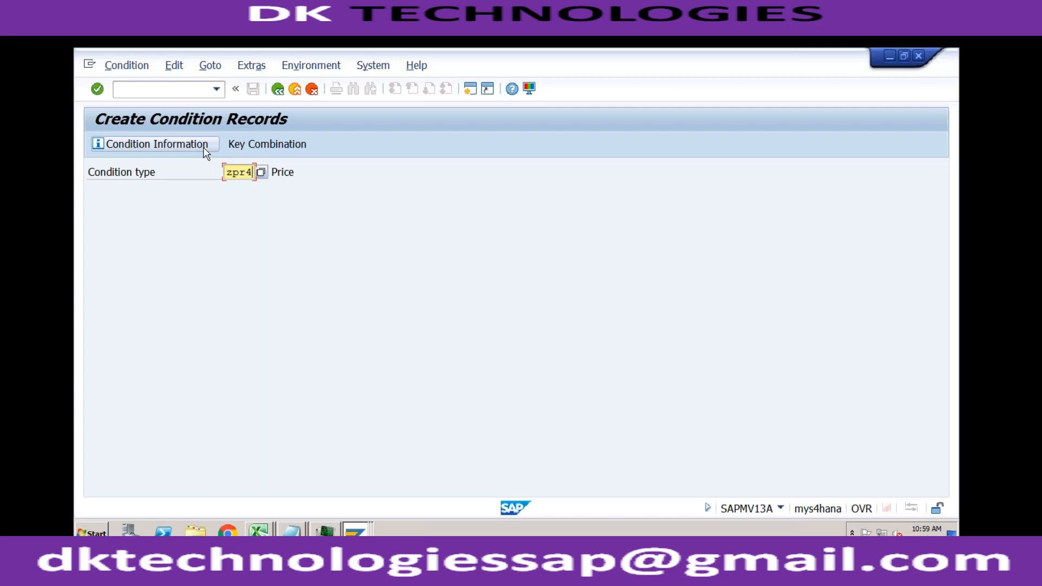
- Open the fast entry of condition type ZPR4 with the Customer/Material key combination
key("Return")
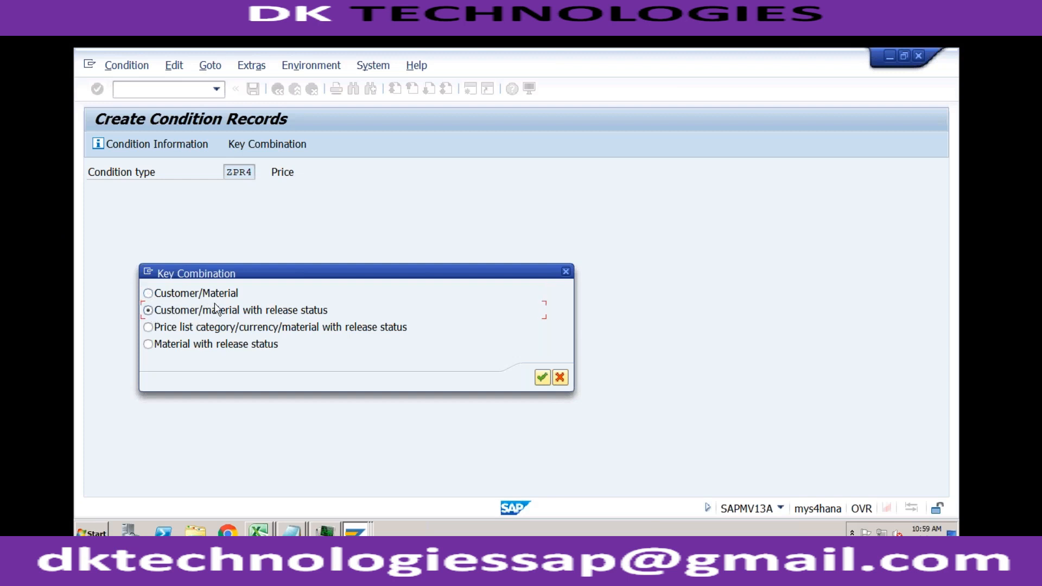
left_click(148, 327)
left_click(543, 377)
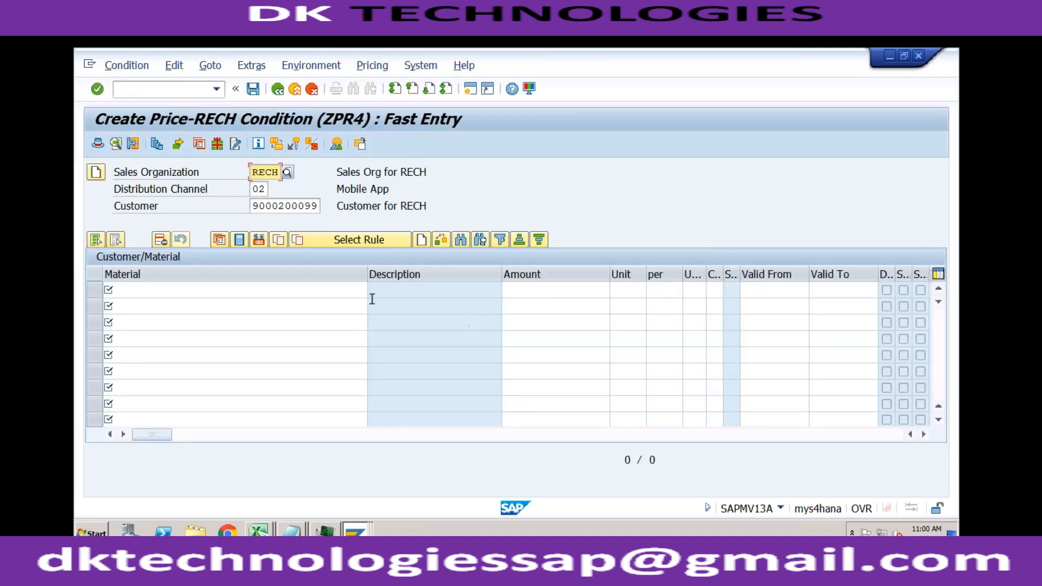
- Enter a ZPR4 price of 8 INR for material TRADING_GOODS and save the condition record
left_click(187, 292)
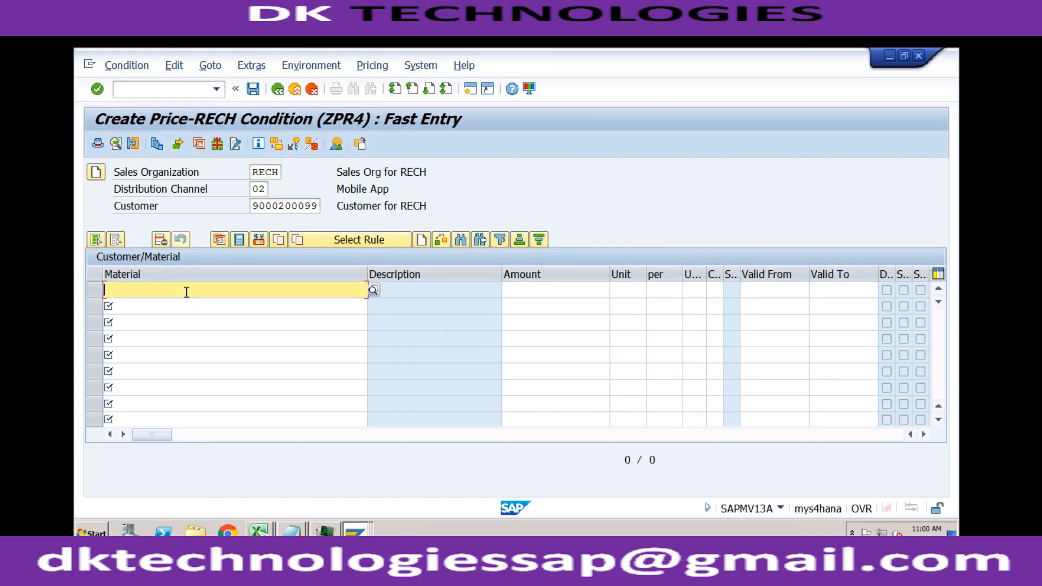
key("Down")
key("Tab")
key("Down")
key("Return")
key("Return")
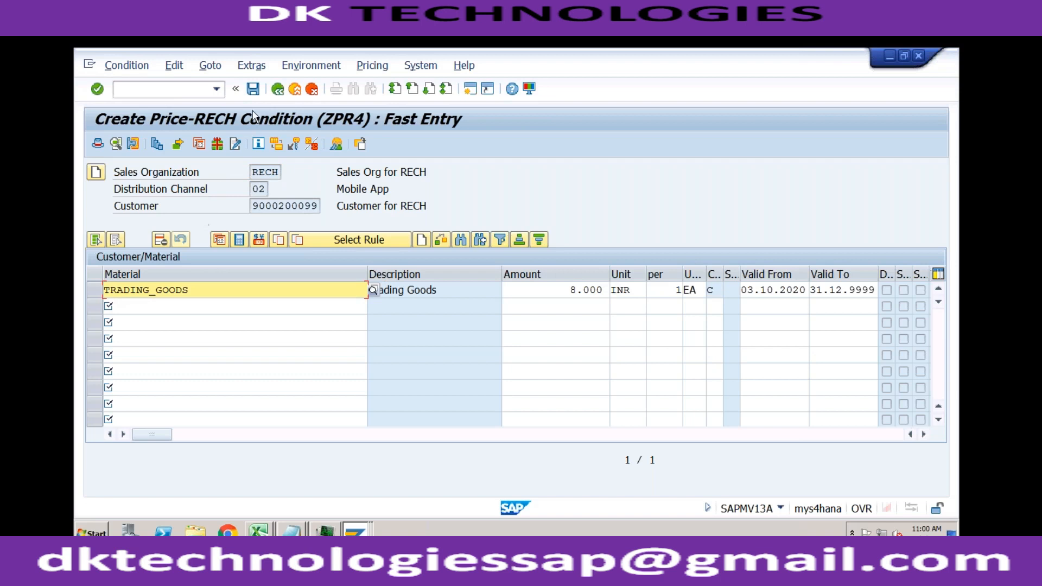
left_click(253, 88)
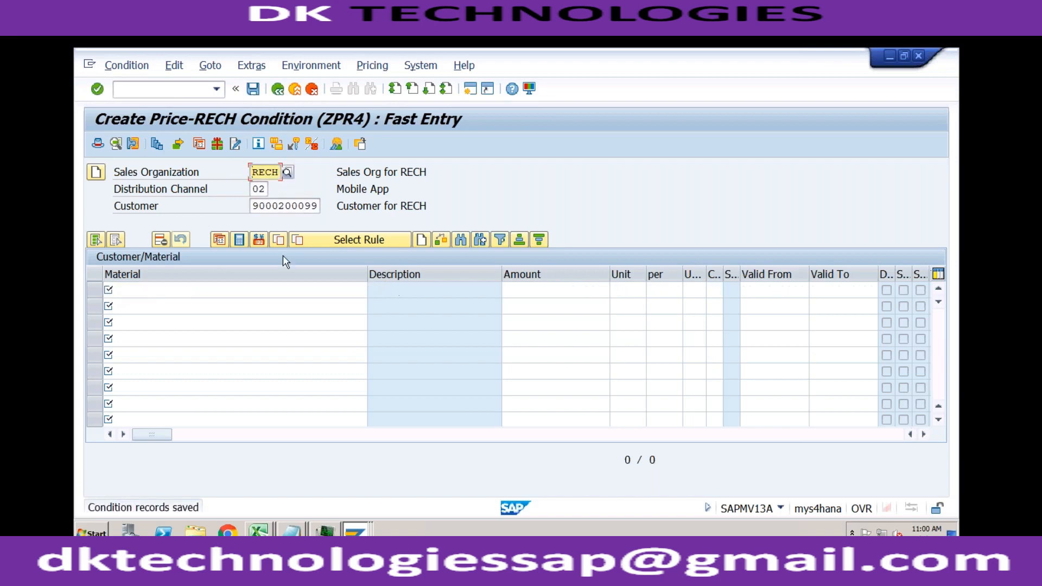
- Return to the standard order session and carry out new pricing (type B) in the conditions of item 10
right_click(356, 530)
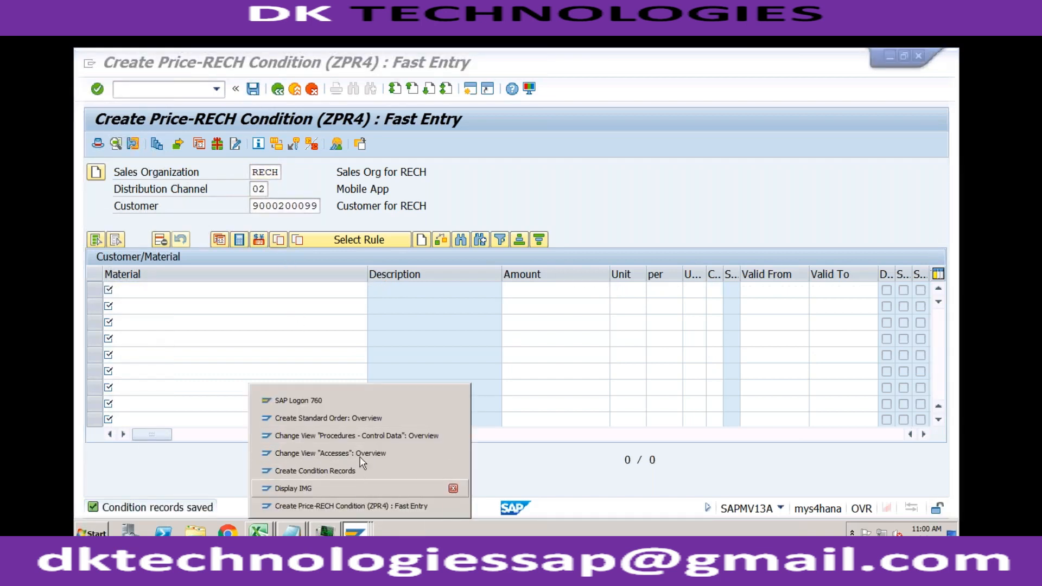
left_click(325, 417)
left_click(170, 90)
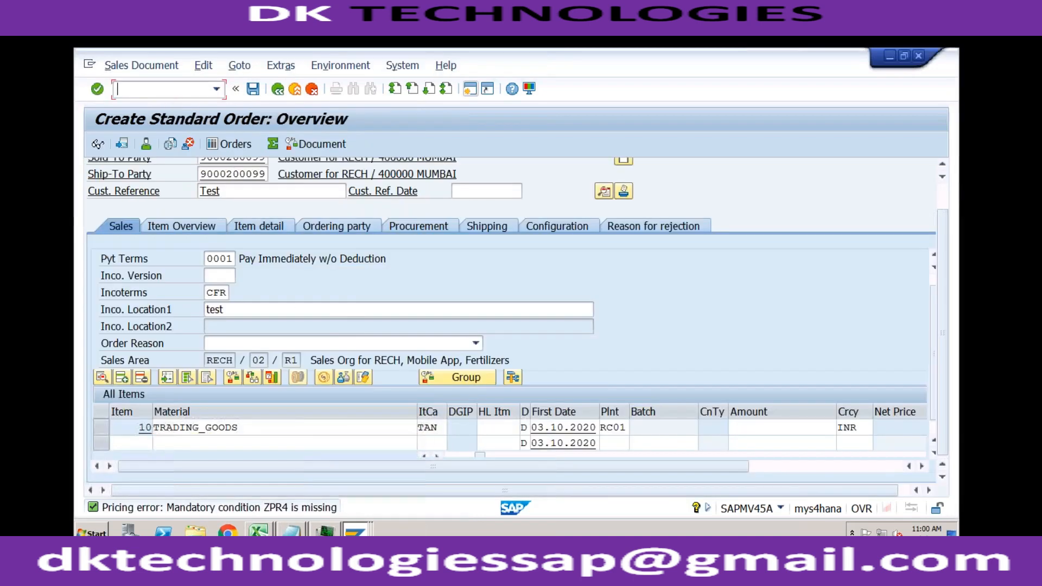
double_click(343, 429)
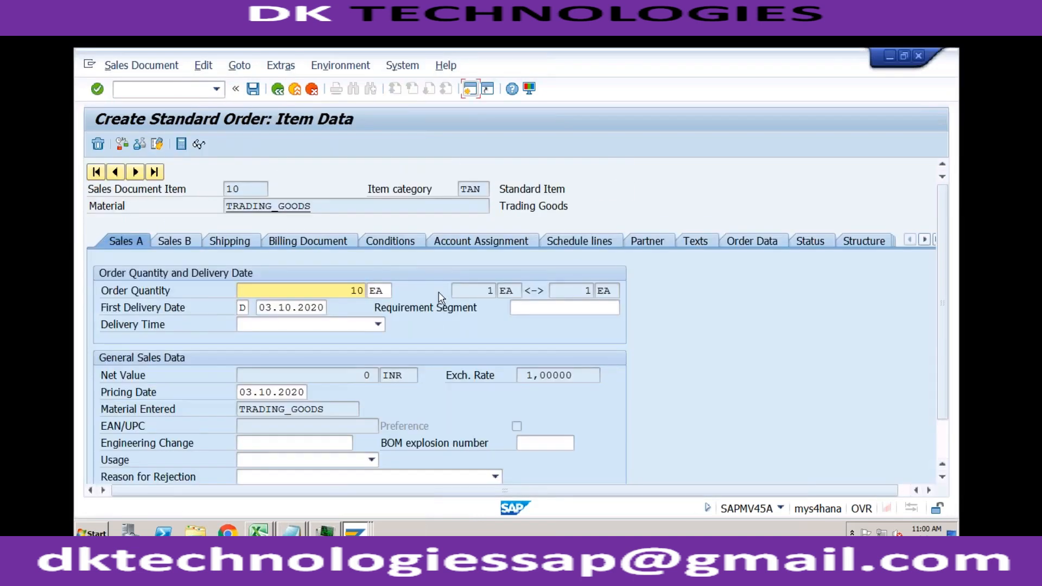
left_click(402, 241)
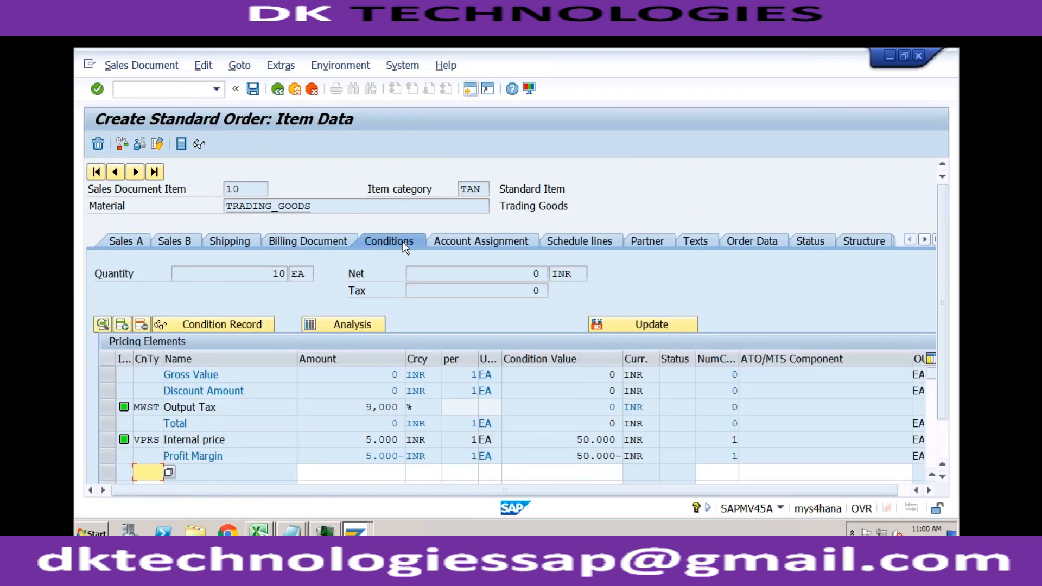
left_click(641, 325)
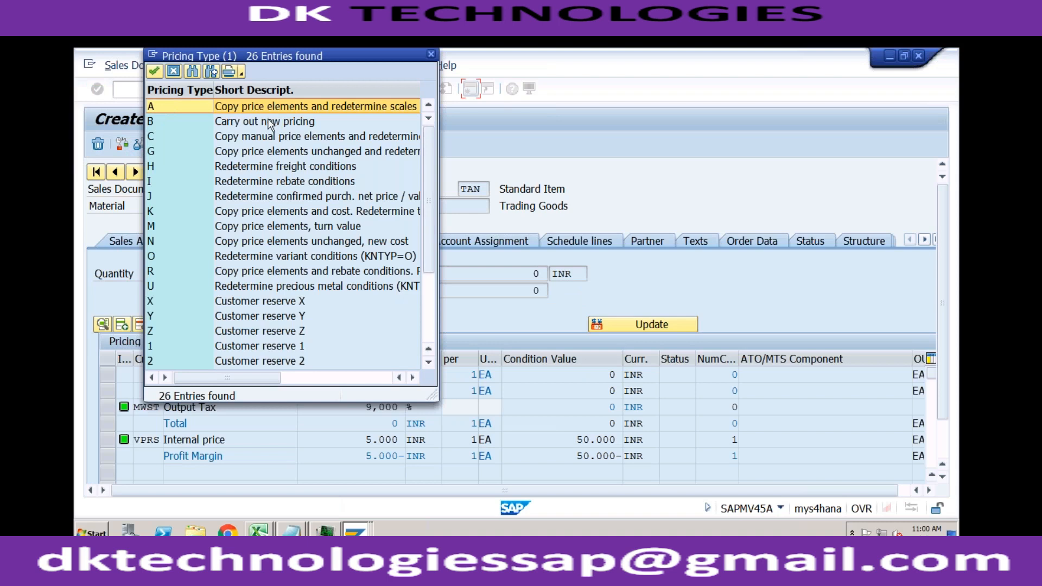
double_click(270, 121)
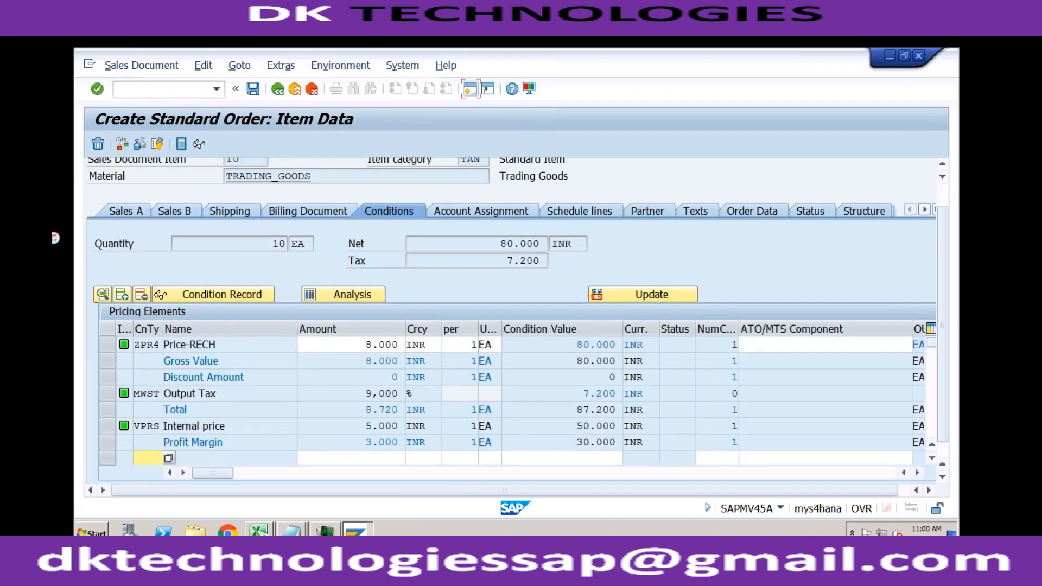
- Change the ZPR4 price amount of item 10 manually to 7.8 INR
left_click_drag(135, 346, 161, 345)
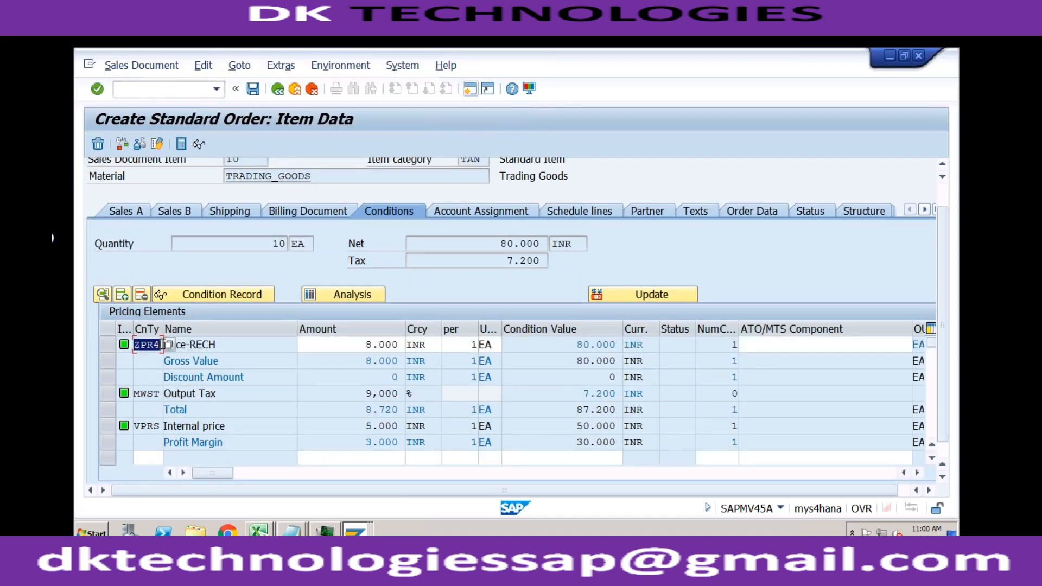
left_click(354, 347)
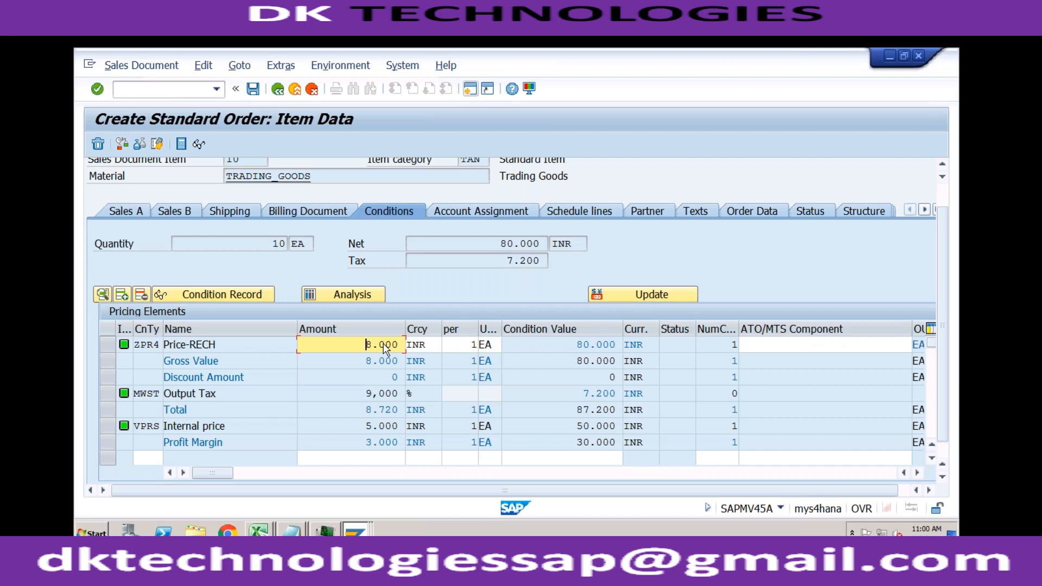
left_click(377, 346)
key("shift+Right")
type("7.8")
key("Return")
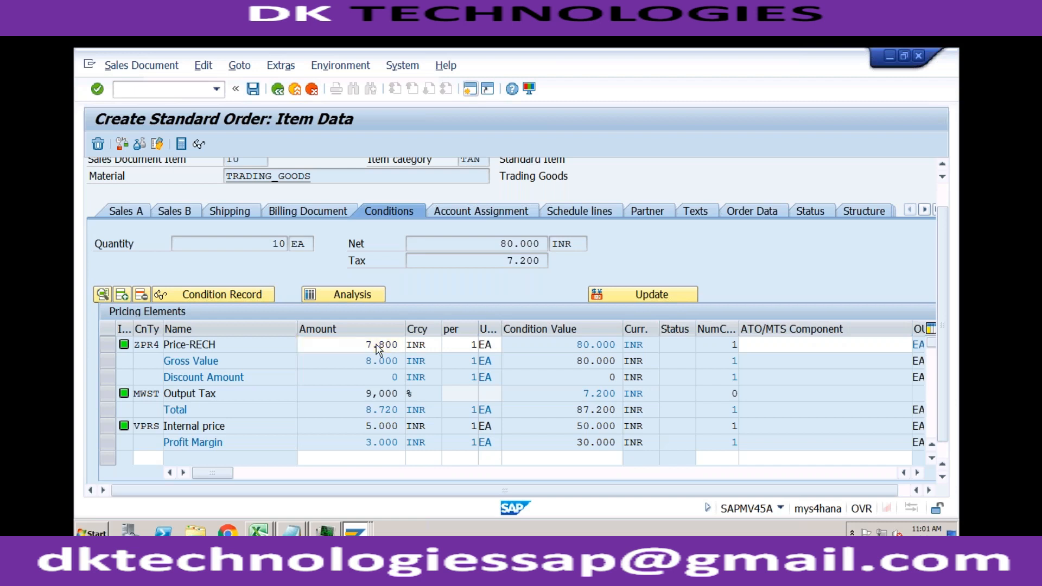
- Switch to the ZPR4 condition record session and open the SAP Reference IMG there through transaction SPRO
left_click(356, 531)
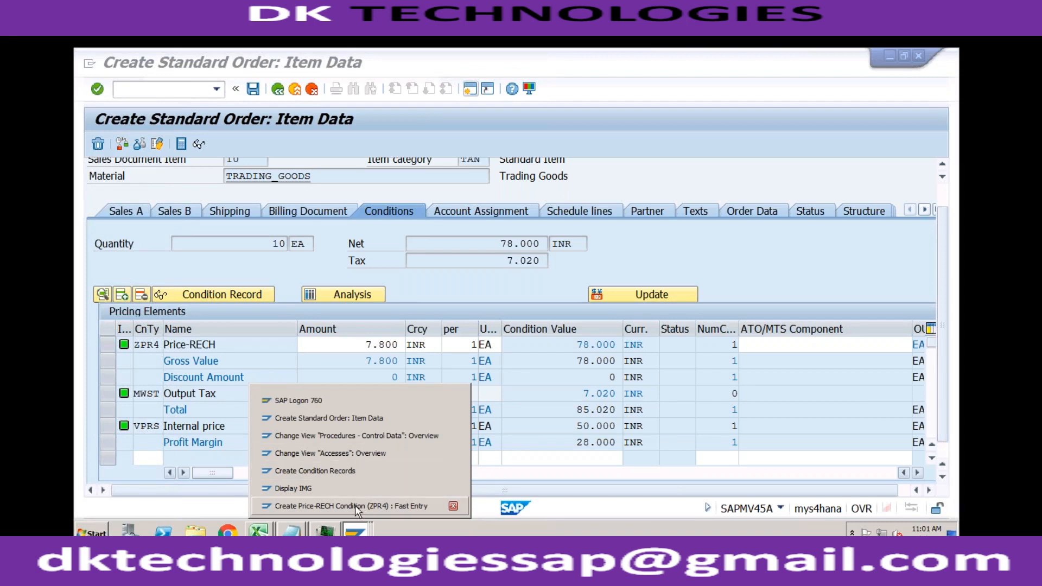
left_click(355, 506)
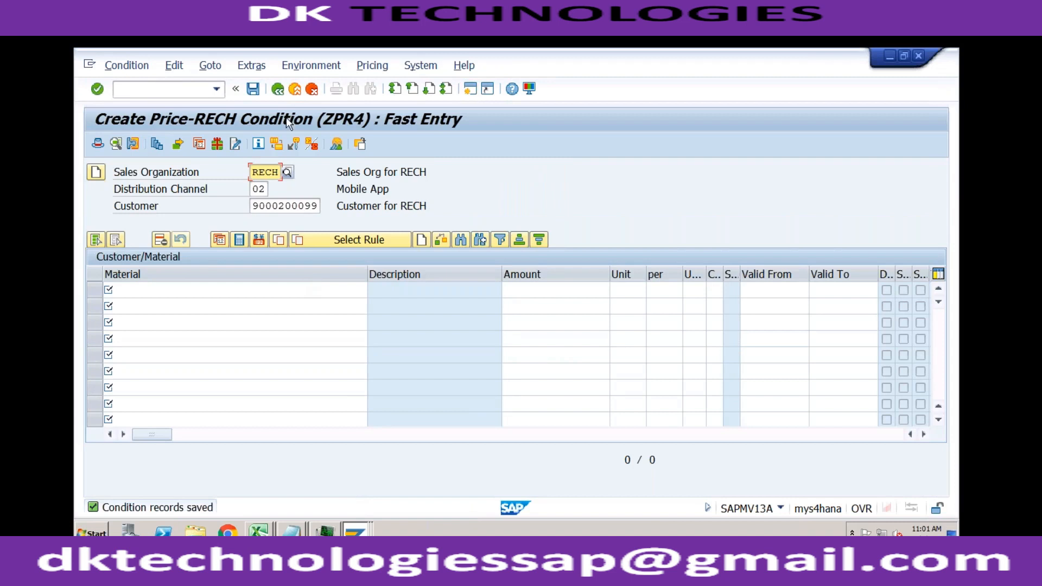
left_click(207, 89)
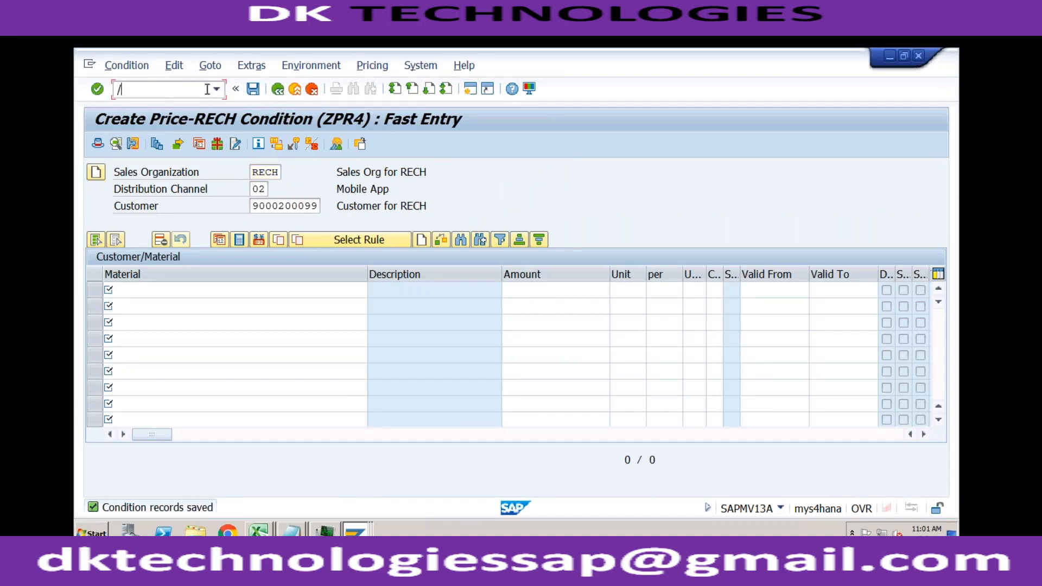
type("/nspro")
key("Return")
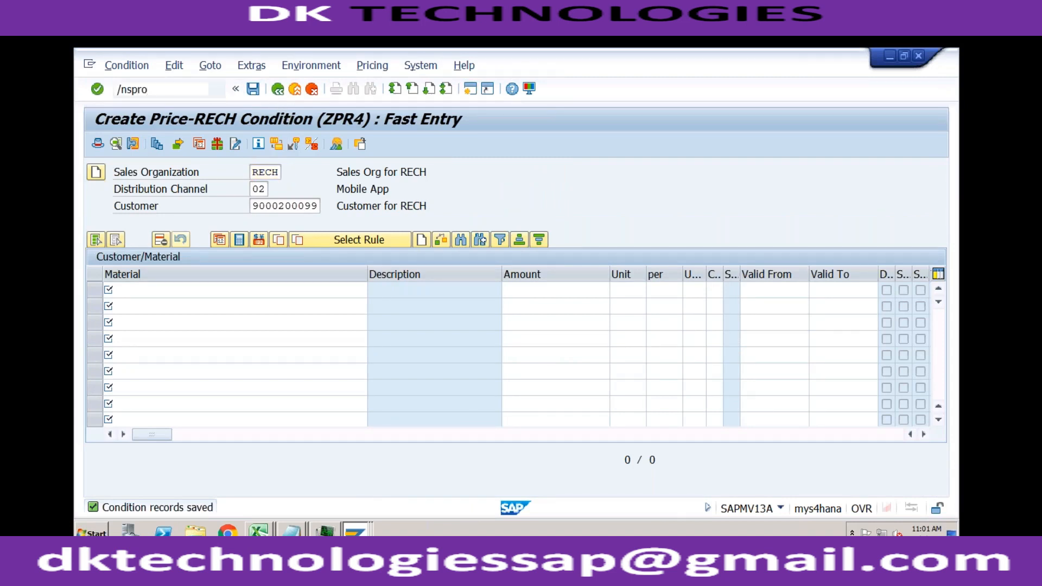
left_click(148, 145)
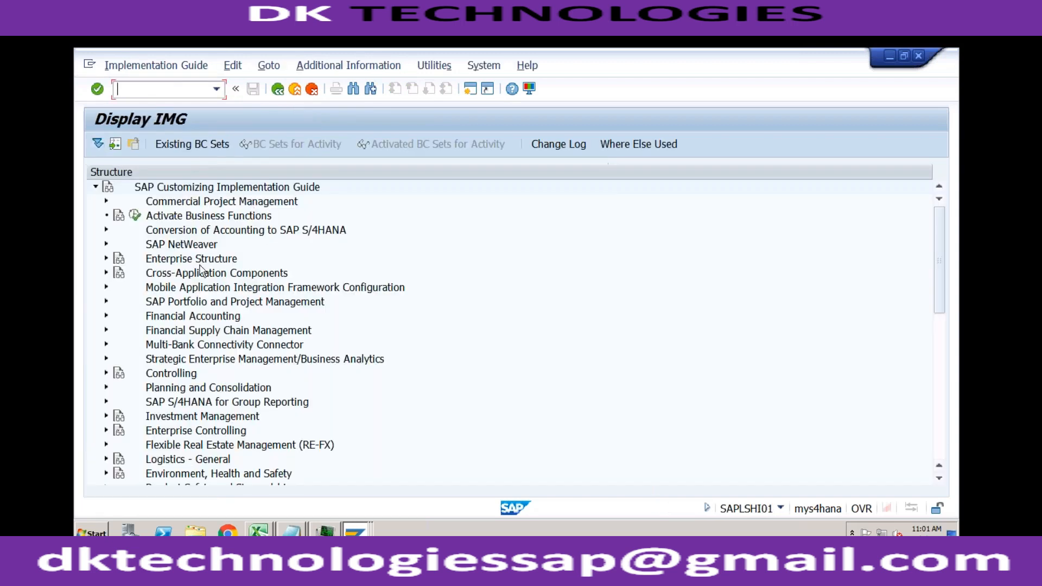
- Open the activity Set Condition Types for Pricing from Define Condition Types under Sales and Distribution, Basic Functions, Pricing, Pricing Control
left_click(939, 330)
left_click(106, 230)
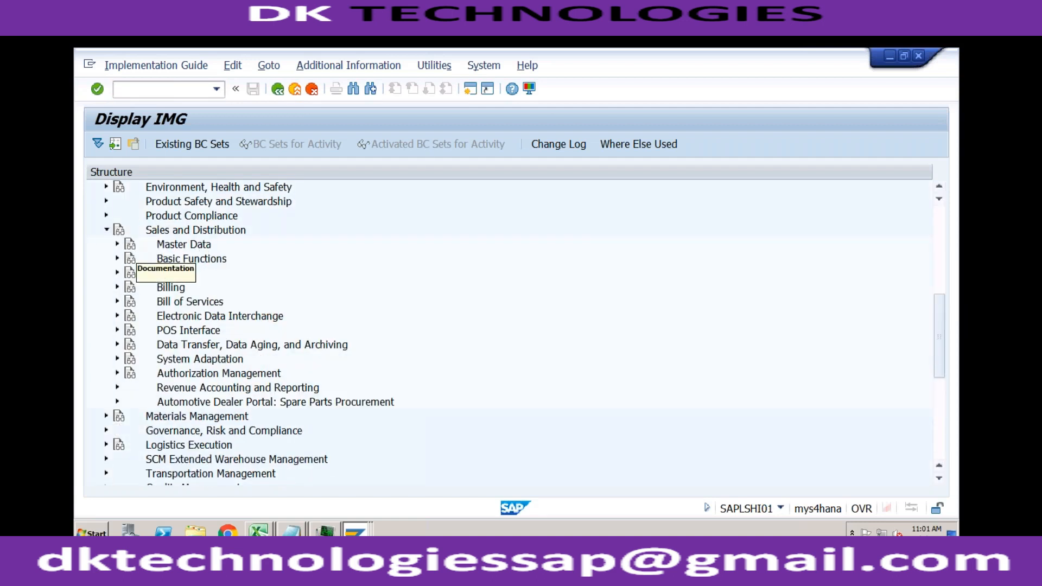
left_click(118, 259)
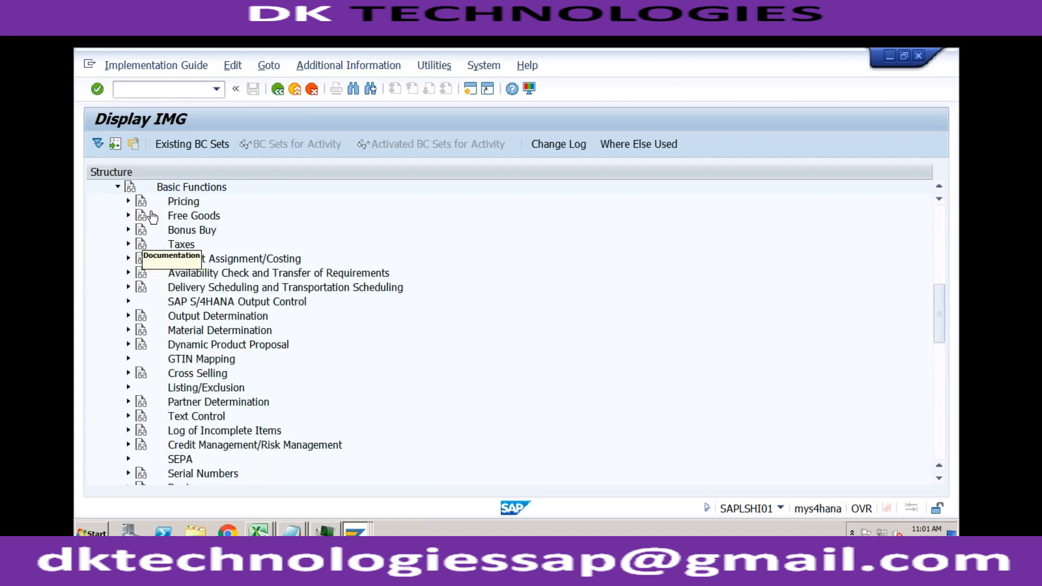
left_click(129, 201)
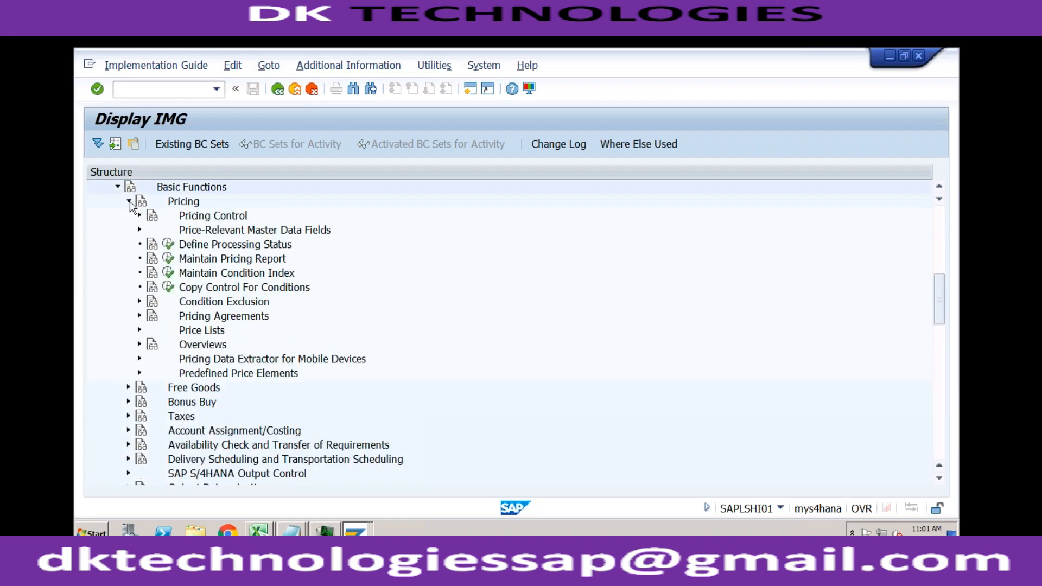
left_click(142, 215)
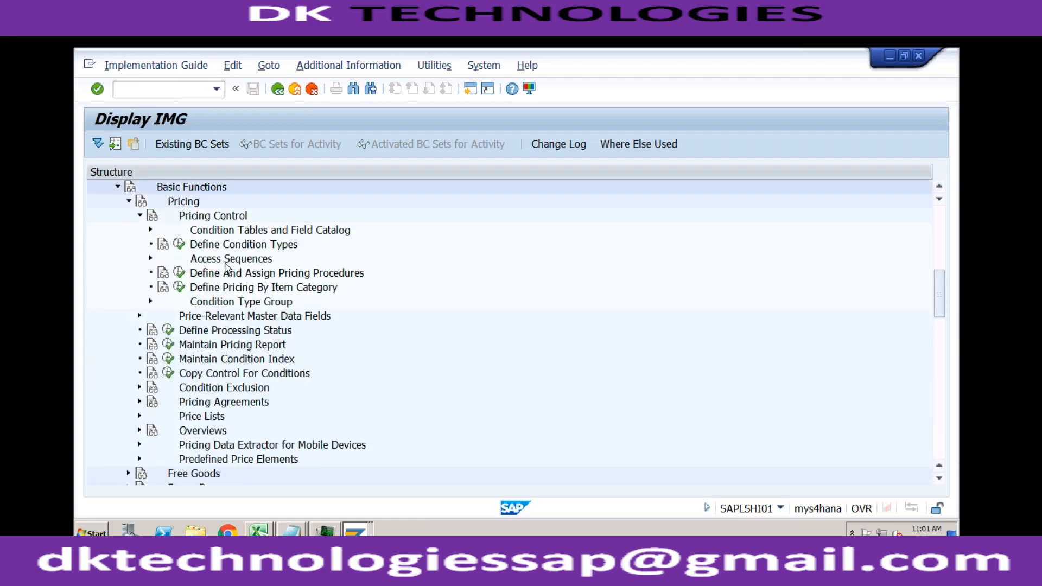
left_click(180, 244)
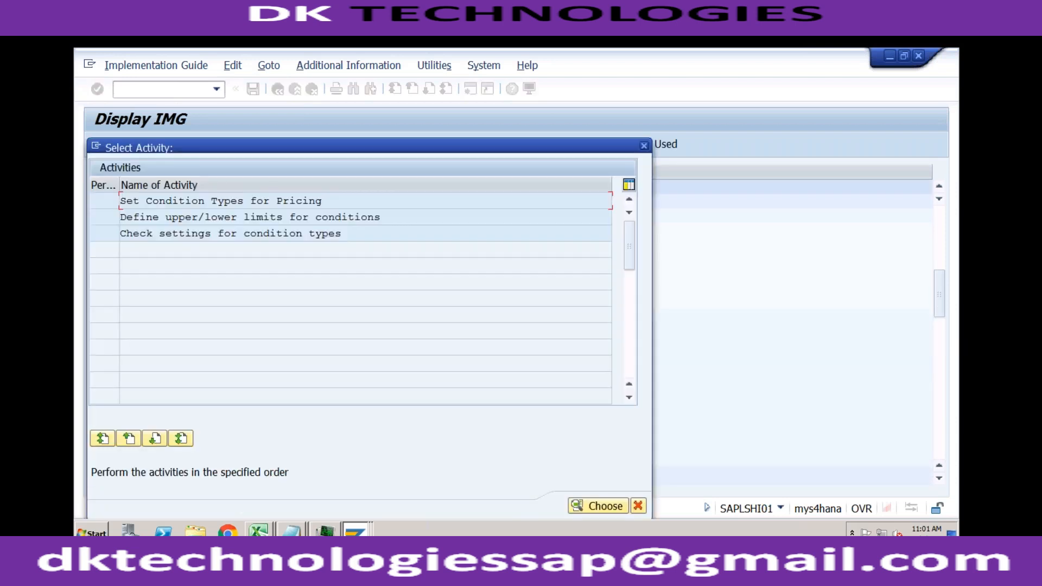
double_click(232, 202)
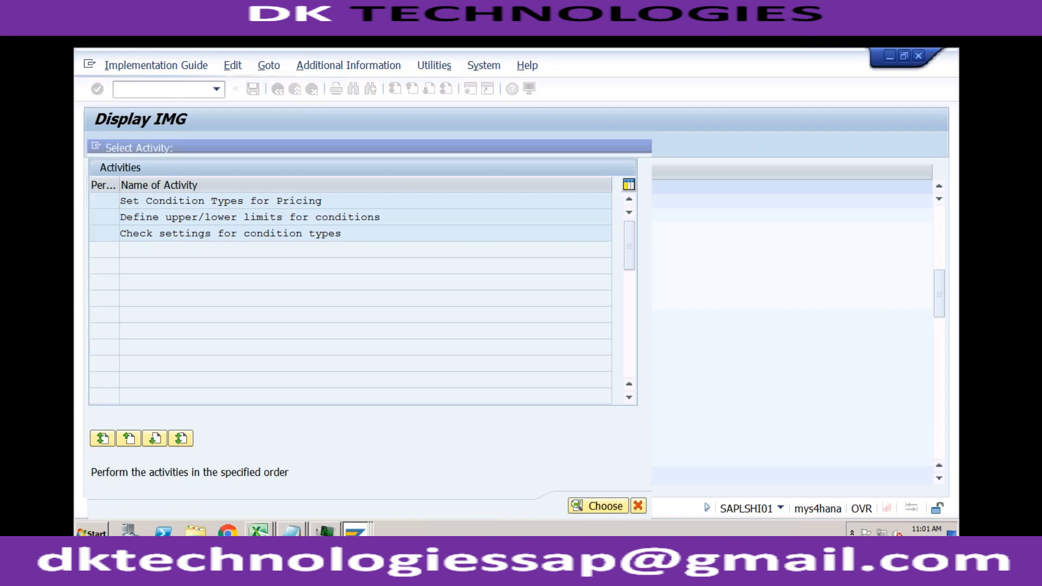
- Find condition type ZPR4, open its details and examine the settings for changes which can be made
left_click(261, 474)
type("zpr4")
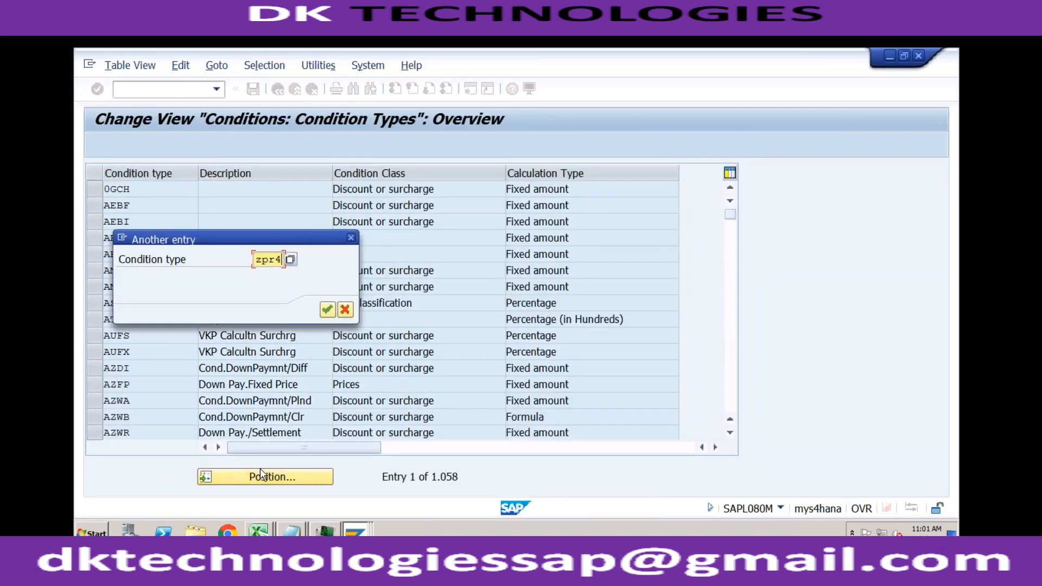
key("Return")
double_click(181, 194)
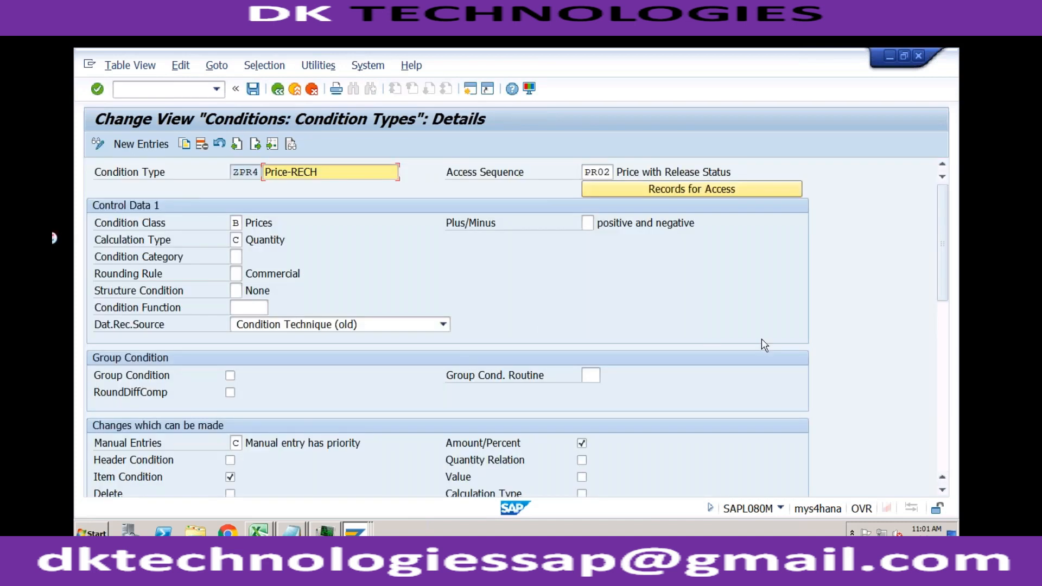
left_click(941, 330)
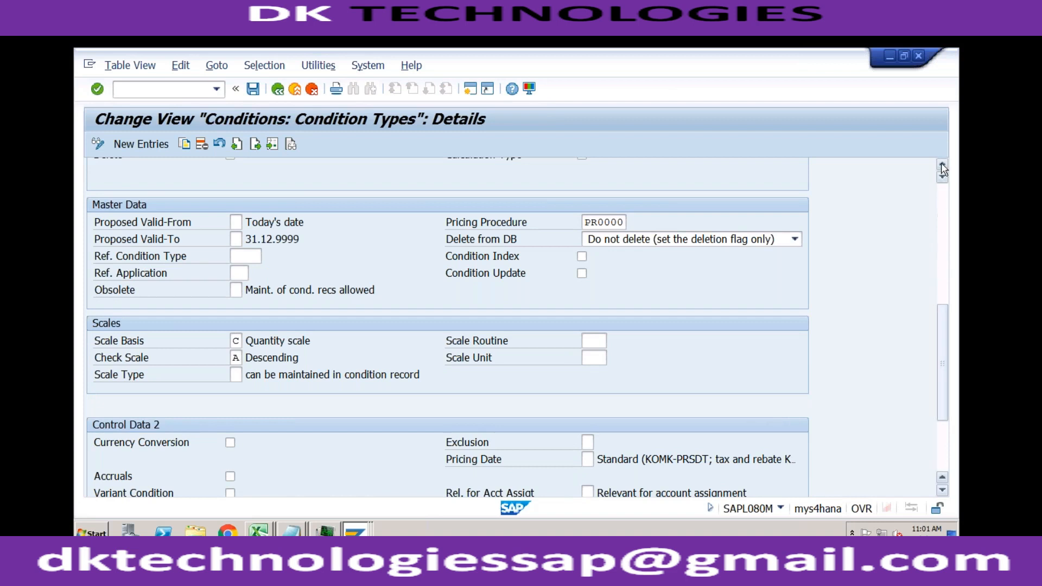
left_click(942, 166)
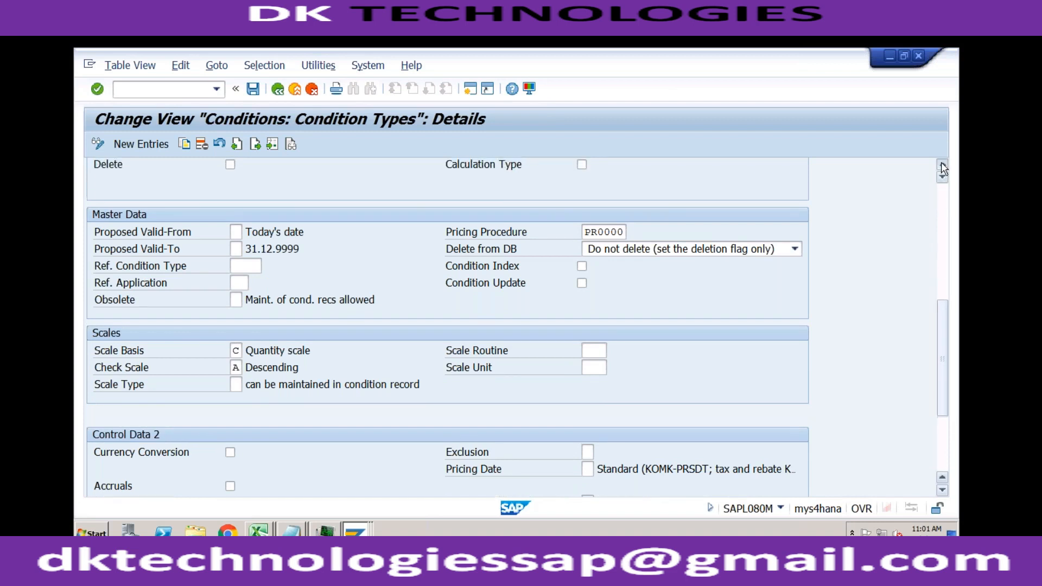
left_click(941, 166)
left_click(941, 166)
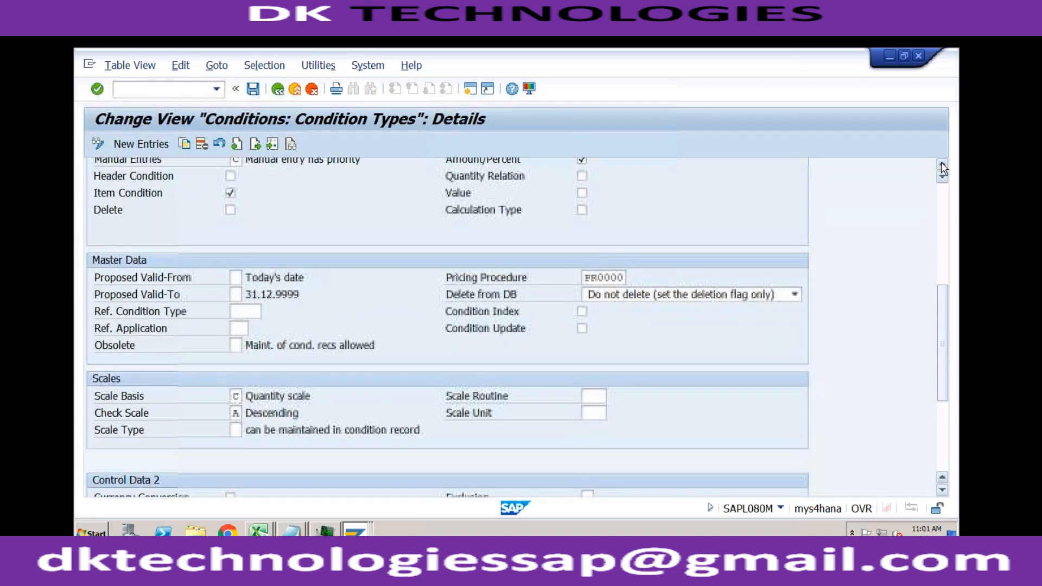
left_click(941, 165)
left_click(941, 165)
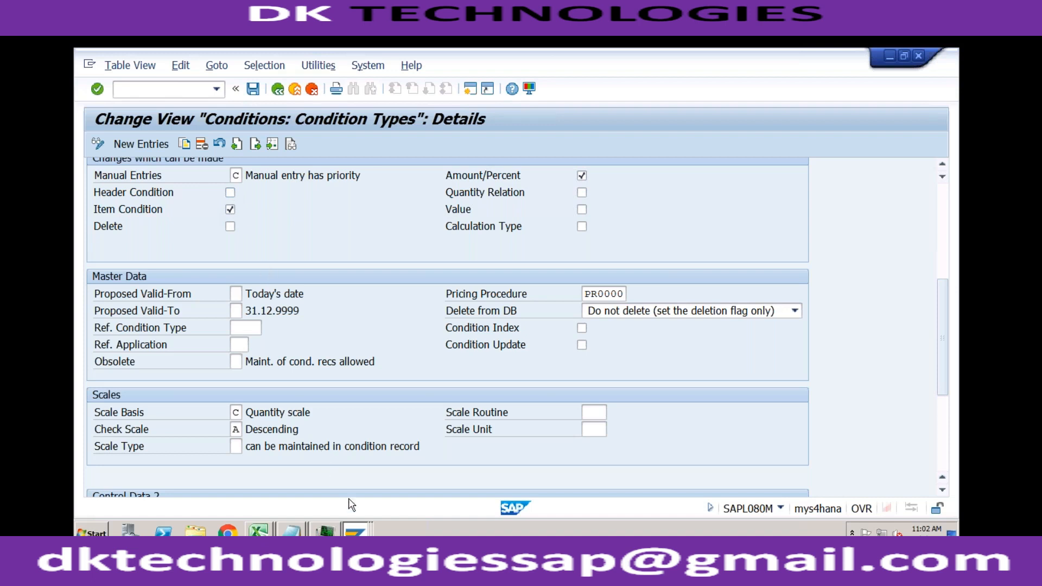
- Return to the standard order session, leave the item data and examine the ZPR4 line in the header conditions
left_click(357, 531)
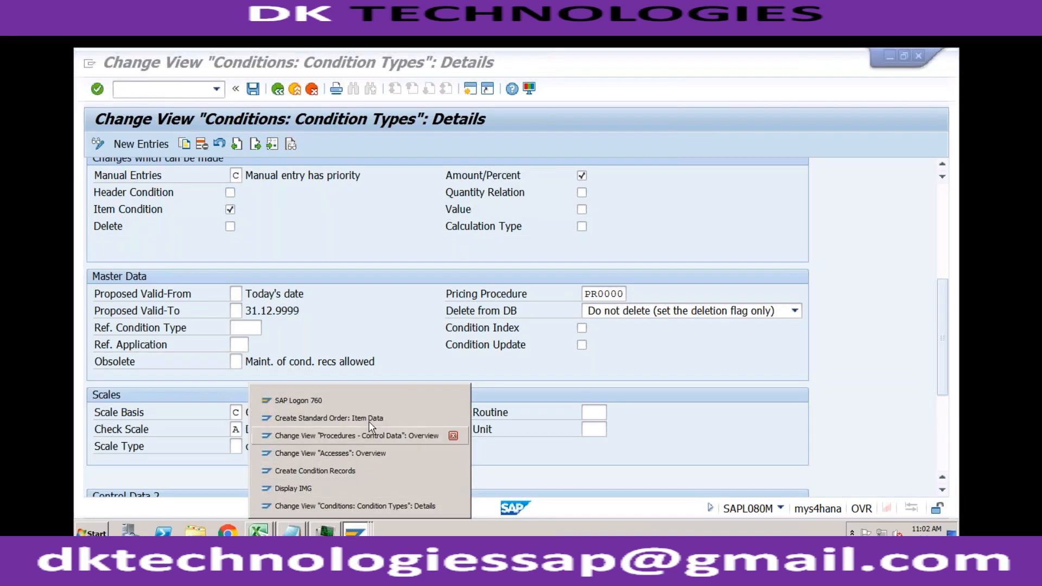
left_click(329, 417)
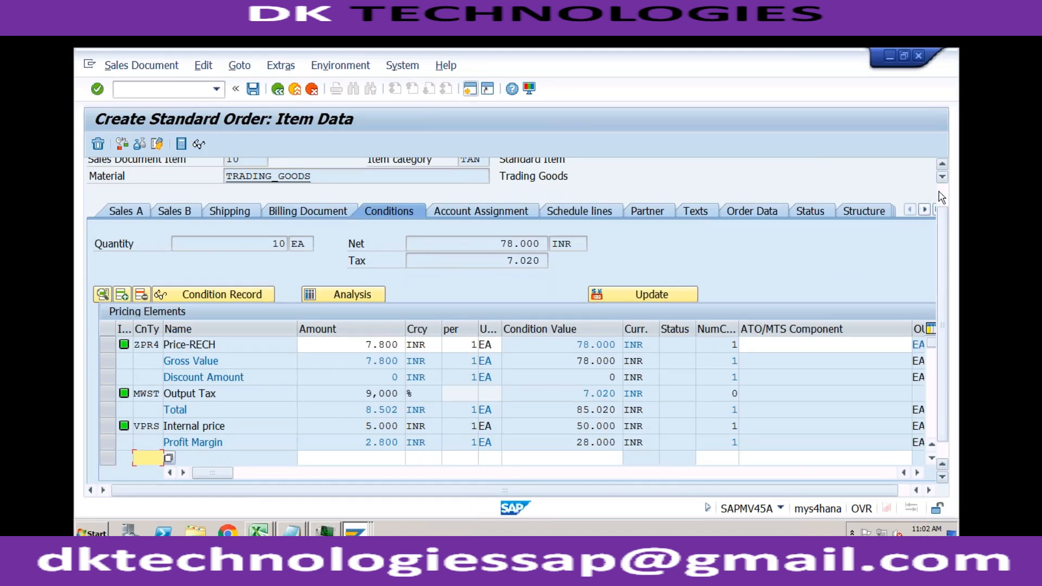
left_click(943, 164)
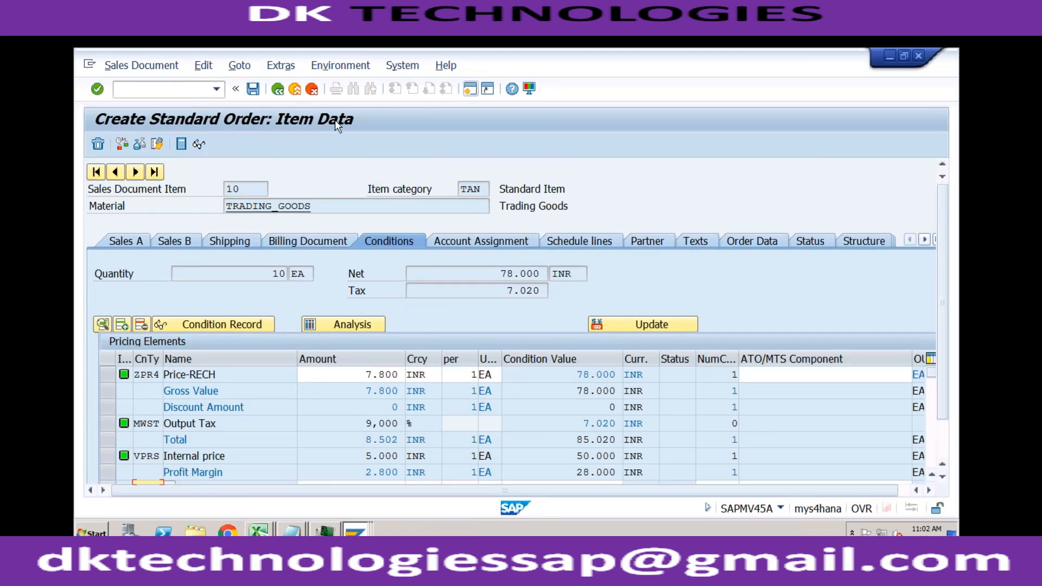
left_click(277, 88)
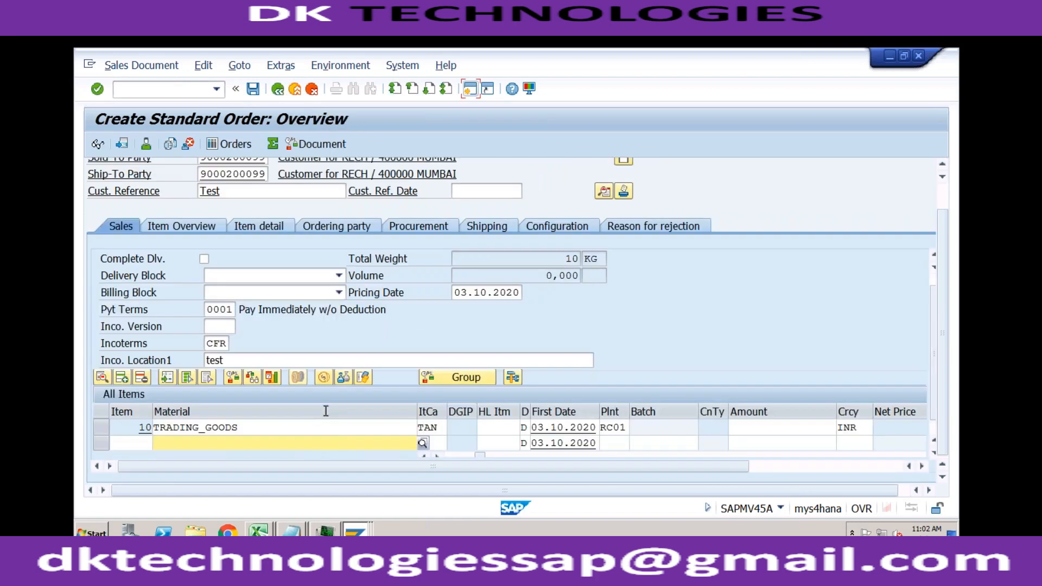
left_click(321, 428)
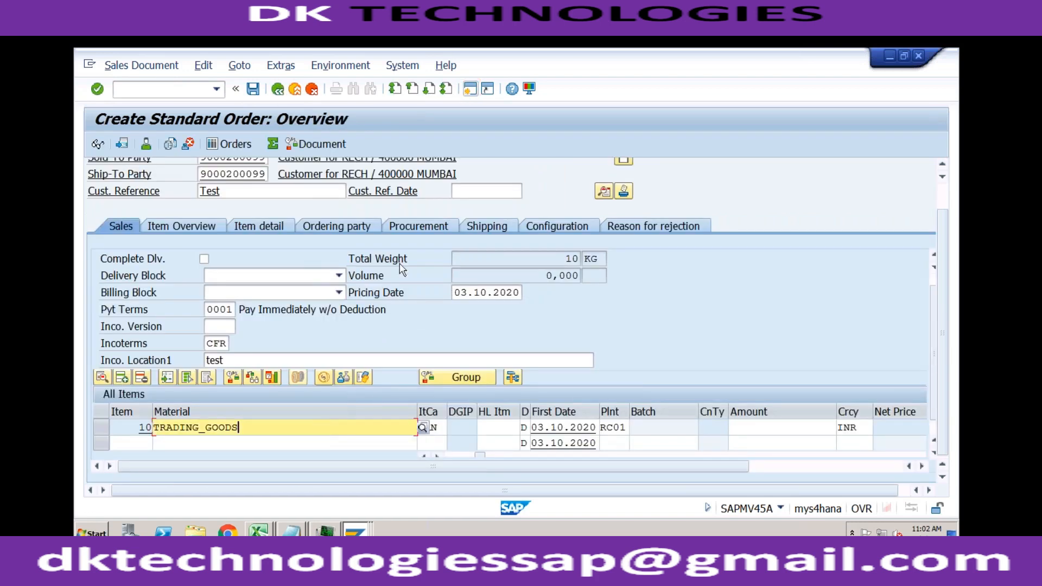
left_click(604, 192)
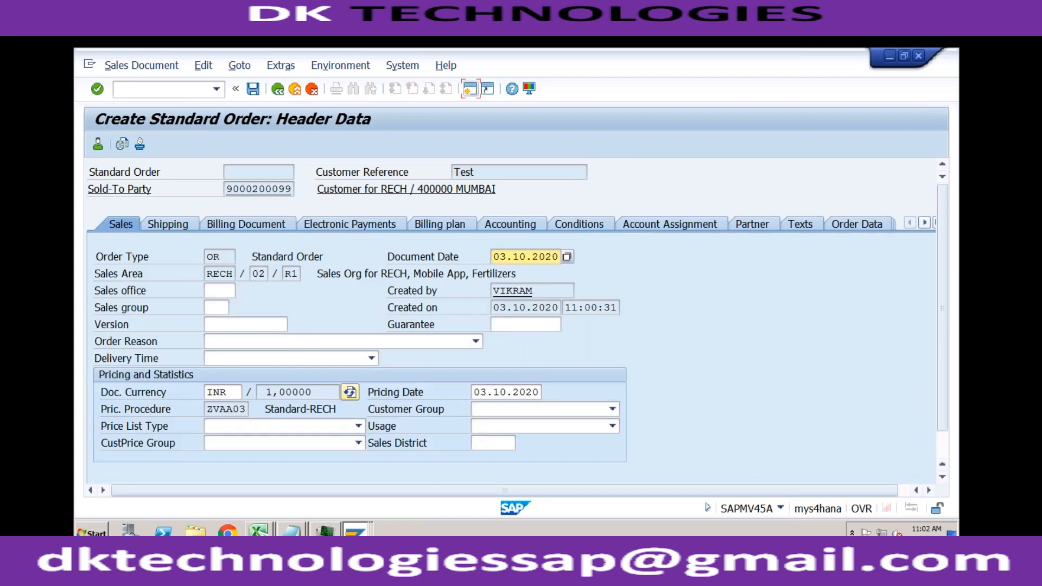
left_click(592, 221)
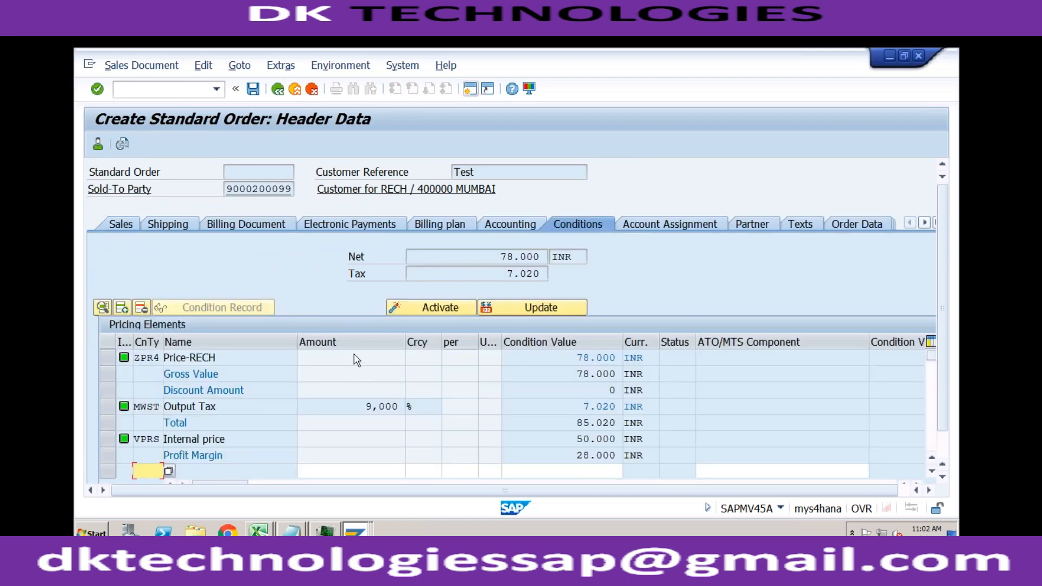
left_click(153, 359)
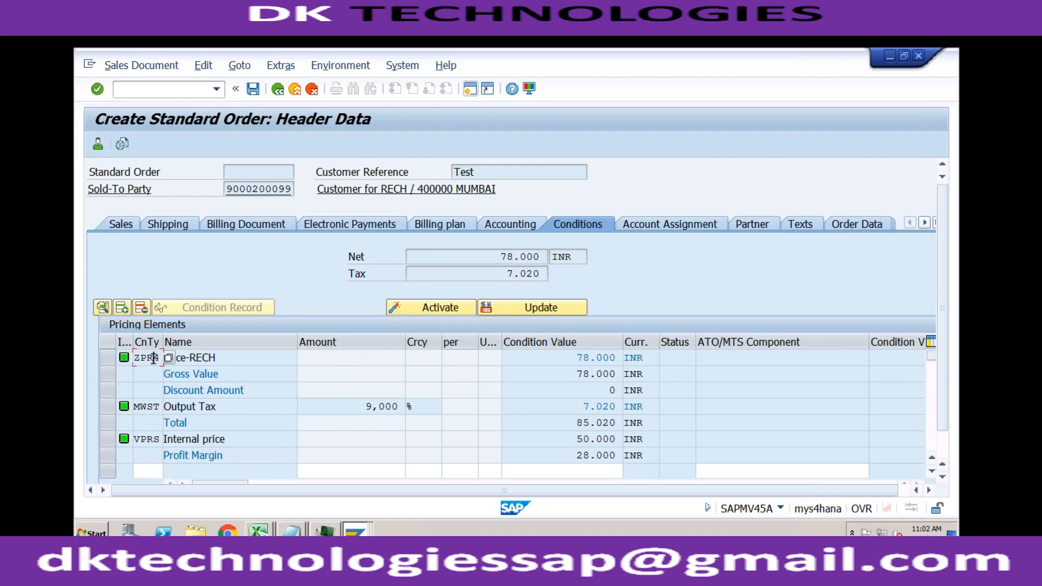
left_click(223, 360)
- Switch back to the ZPR4 condition type details and review its Scale Basis and Check Scale settings
left_click(352, 532)
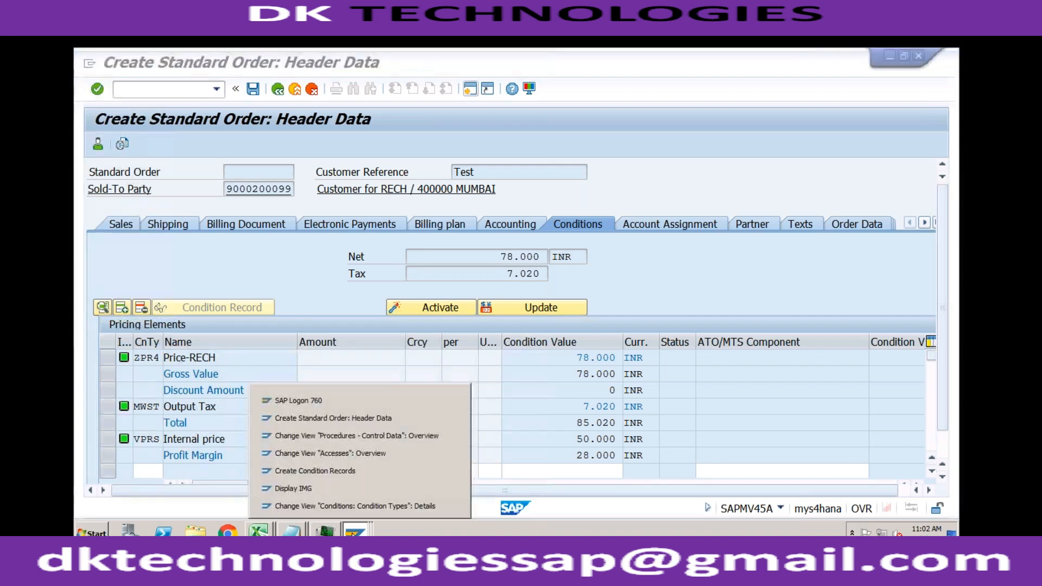
left_click(356, 504)
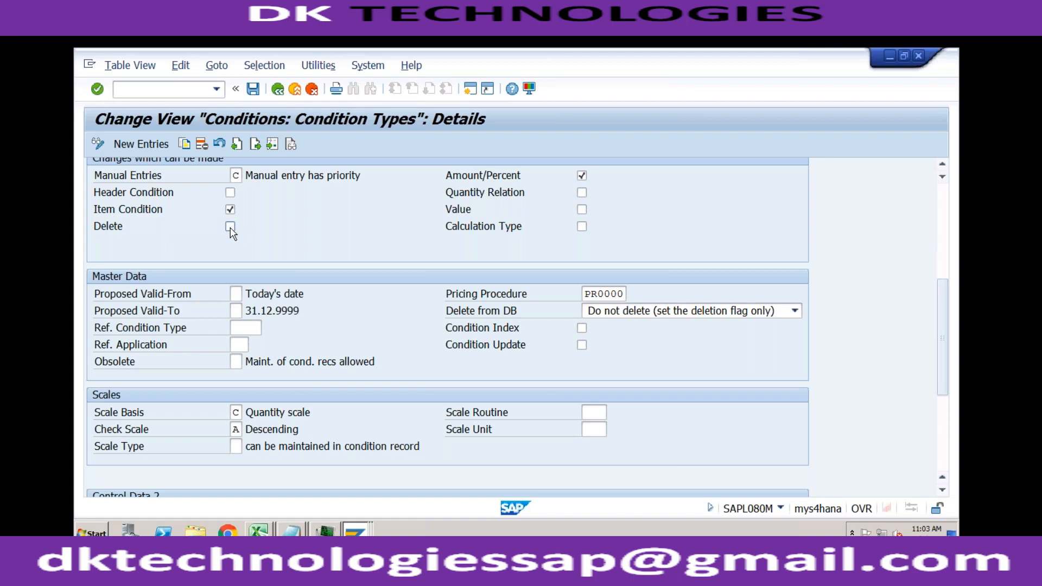
left_click(239, 413)
left_click(239, 430)
- Switch to the Excel workbook Book2 and enter the example price 8000 in cell K11
left_click(258, 531)
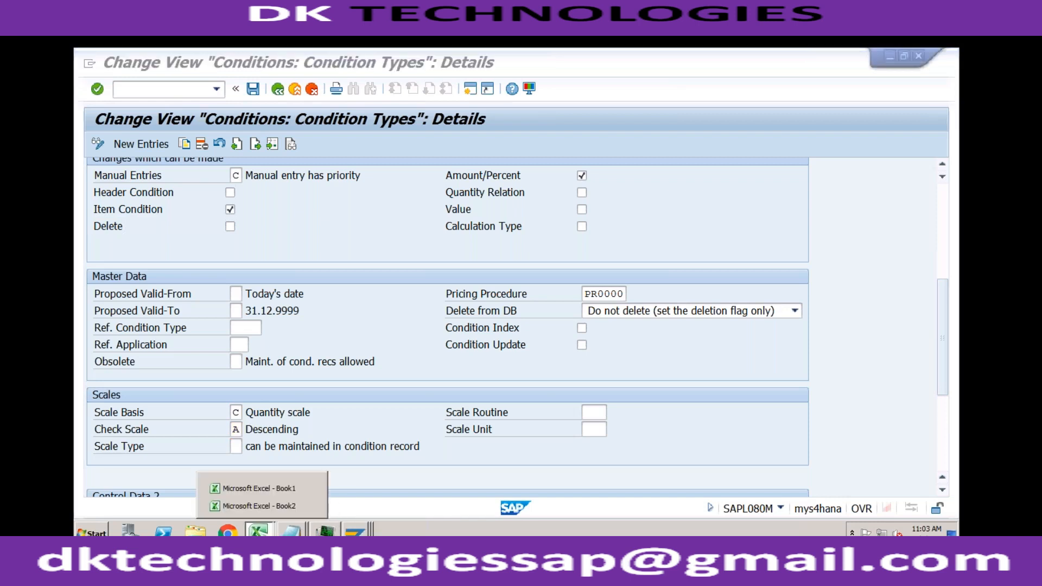
left_click(266, 506)
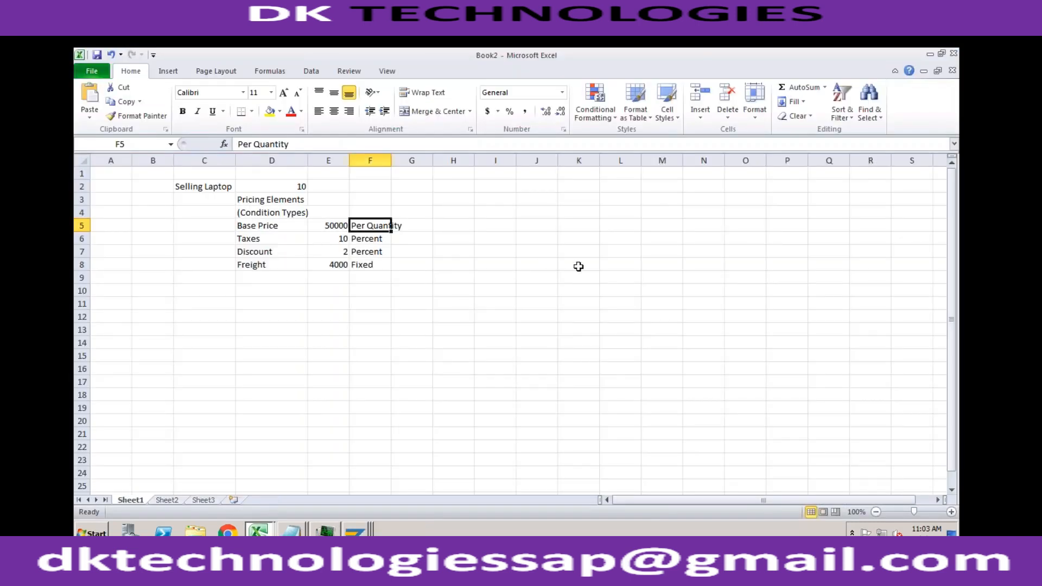
left_click(581, 300)
type("8000")
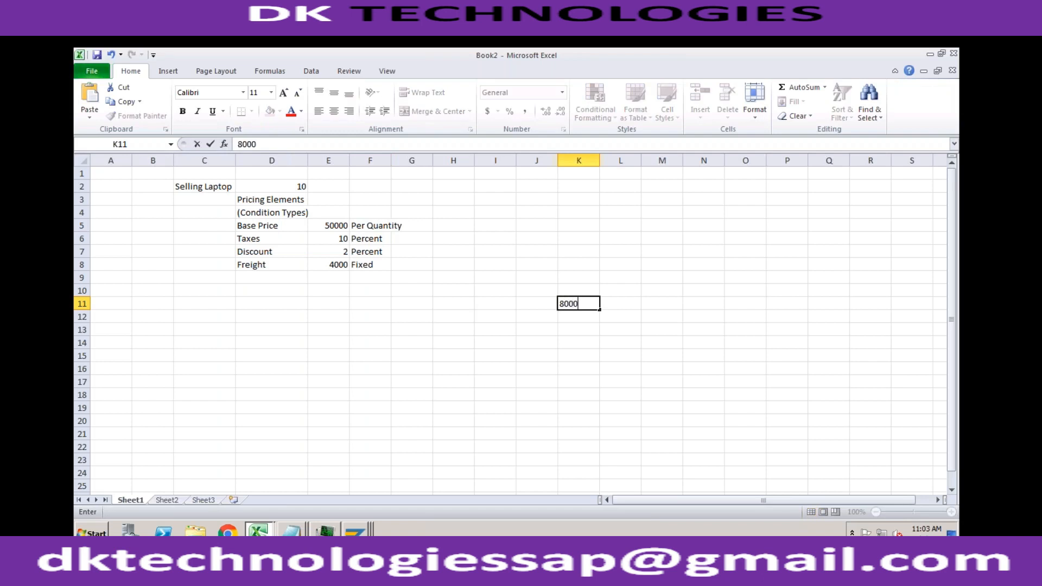
key("Return")
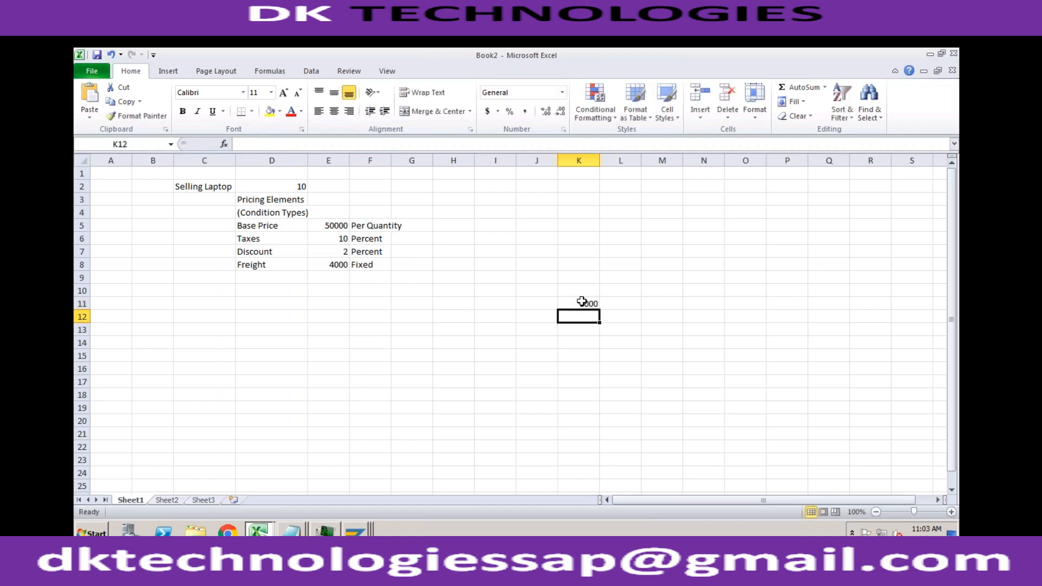
- Enter the first scale level in I14:K14 with quantities 1 to 10 and price 8000
left_click(531, 347)
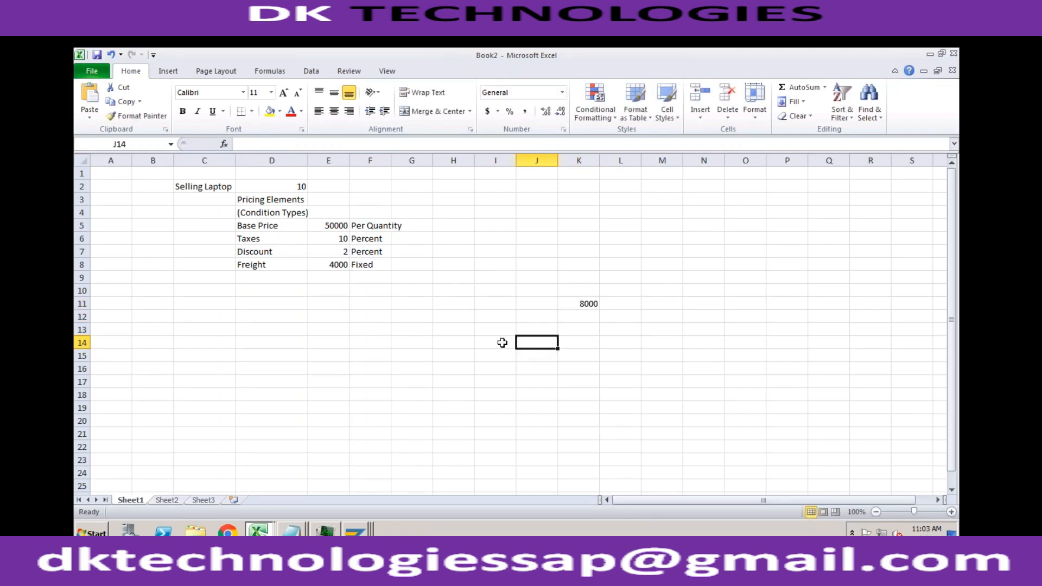
type("1")
type("10")
key("Tab")
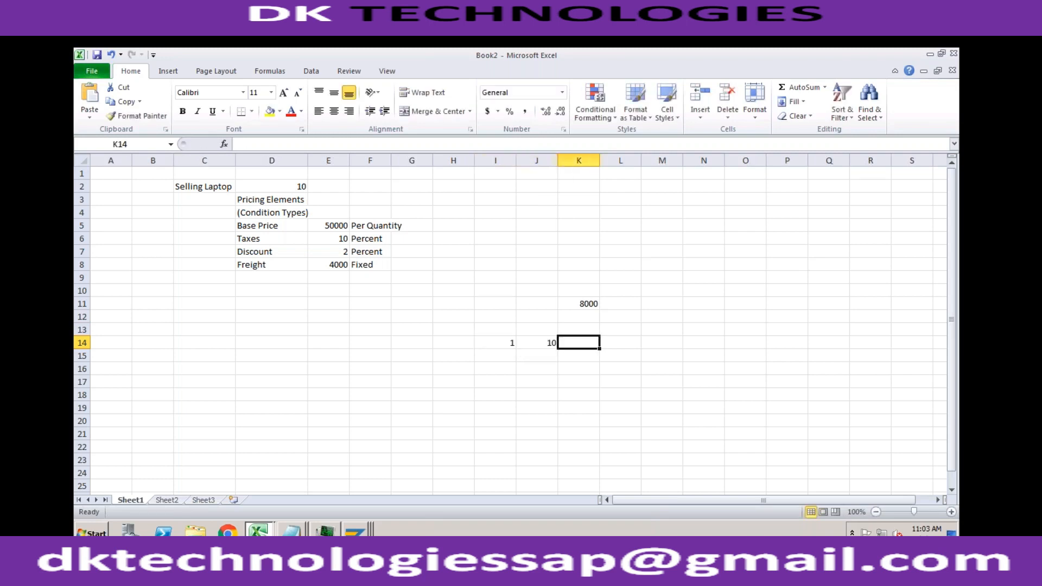
type("8000")
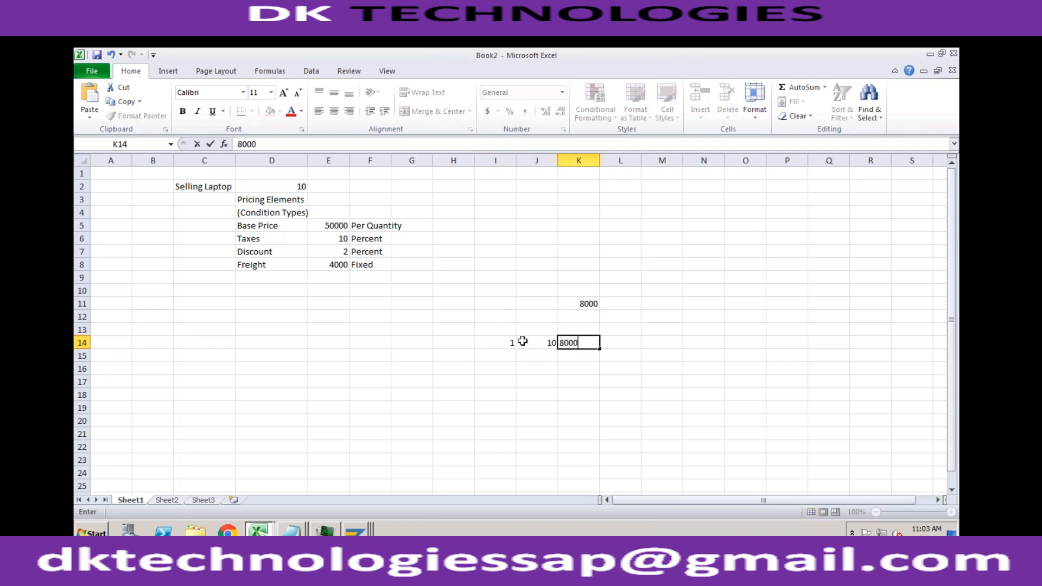
- Enter the second scale level in I15:K15 with quantities 11 to 50 and price 7900
left_click(497, 354)
type("11")
key("Tab")
type("50")
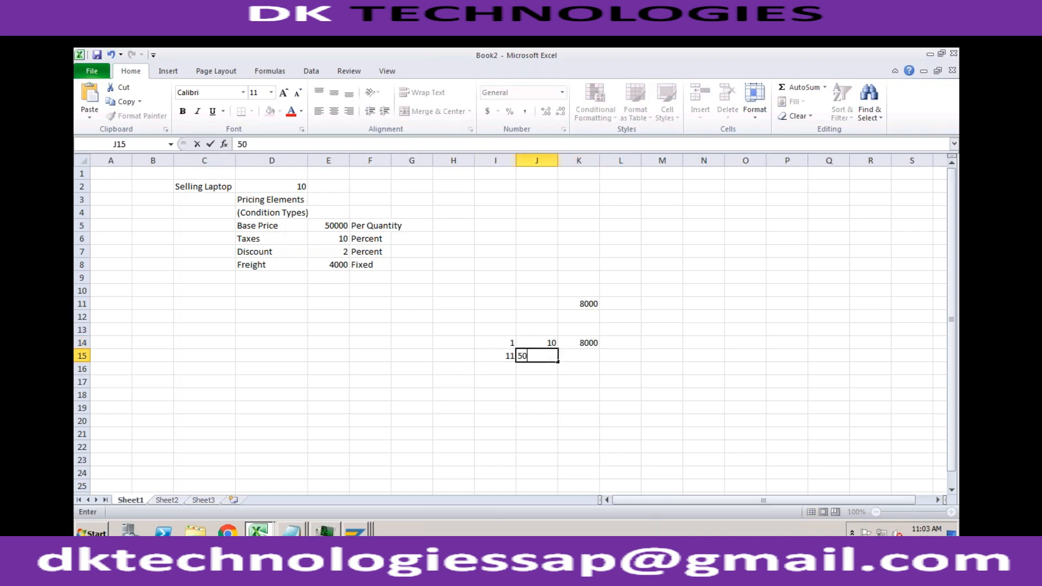
key("Tab")
type("7900")
key("Return")
- Enter the third scale level in I16:K16 with quantities 50 to 1000 and price 7600
key("Left")
key("Left")
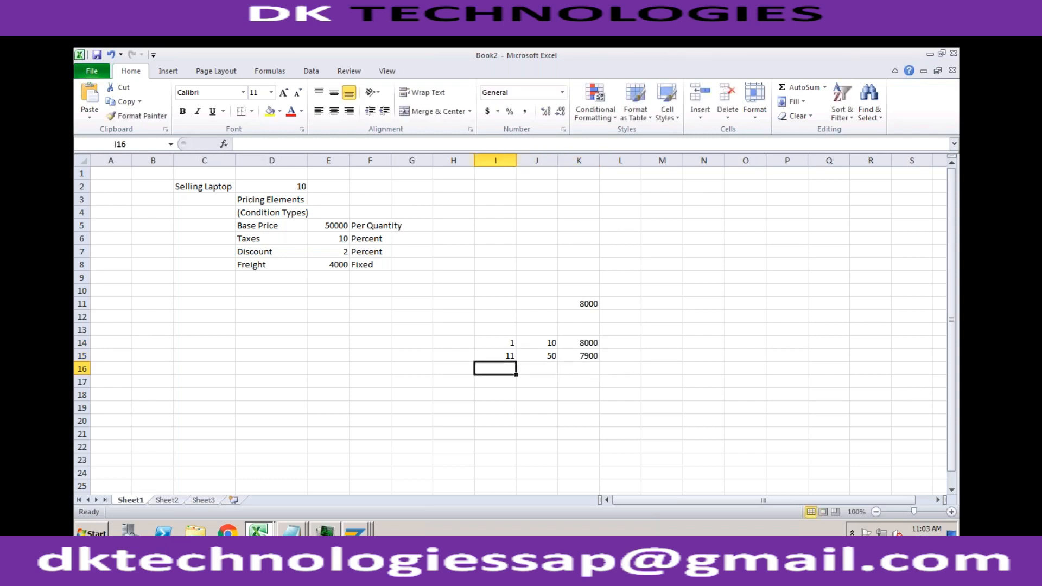
type("50")
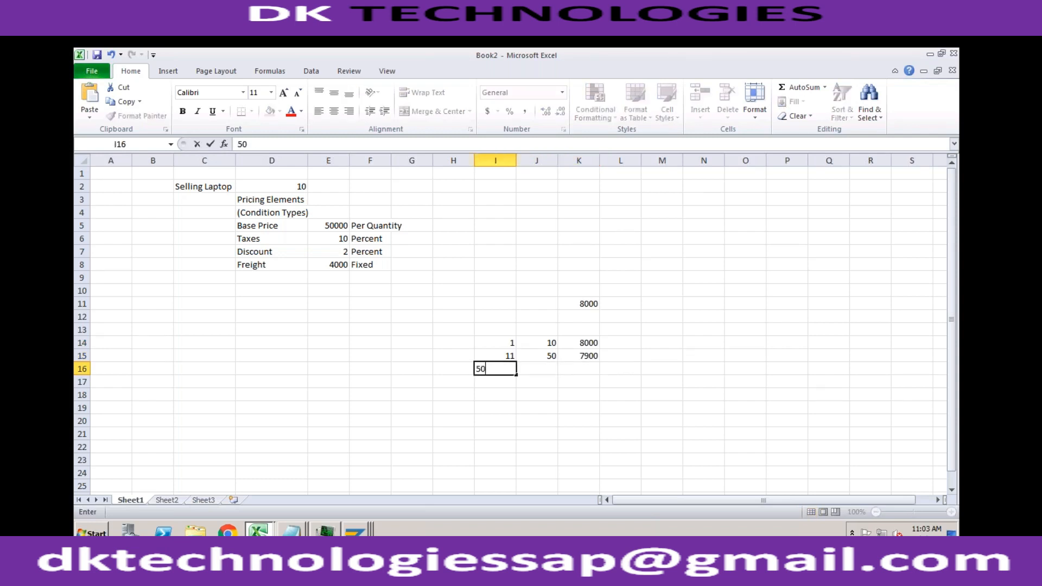
key("Tab")
type("1000")
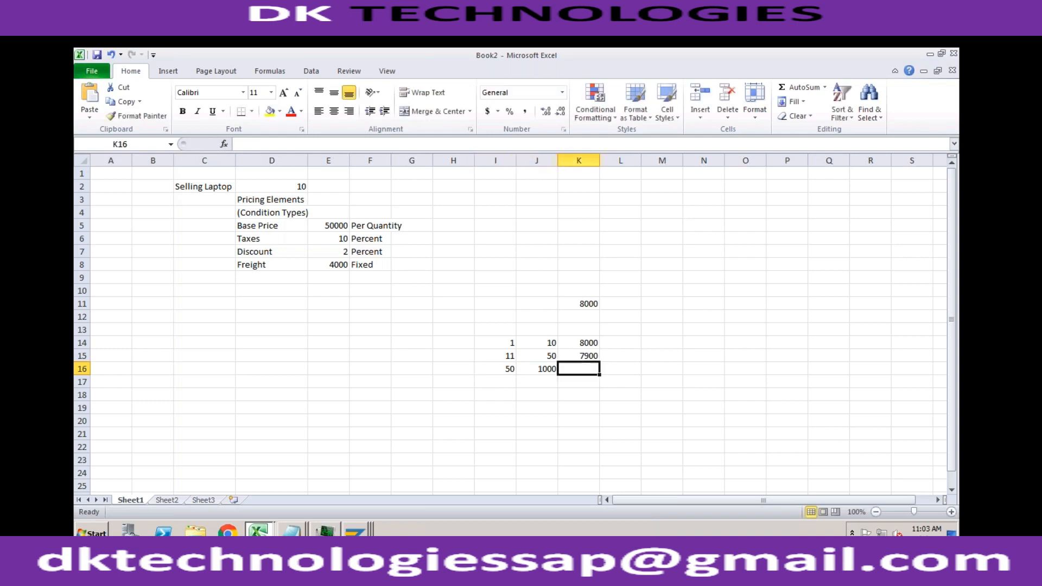
key("Tab")
type("7600")
key("Return")
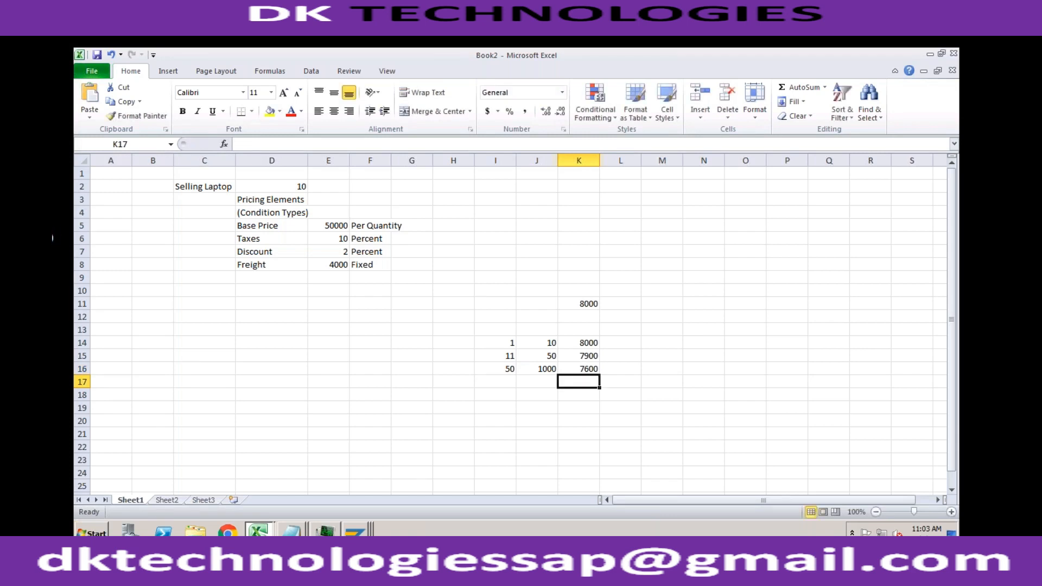
- Select the scale table I14:K16 and its price column K14:K16 to review the quantity-based prices
left_click_drag(507, 344, 579, 368)
left_click(505, 341)
left_click(579, 344)
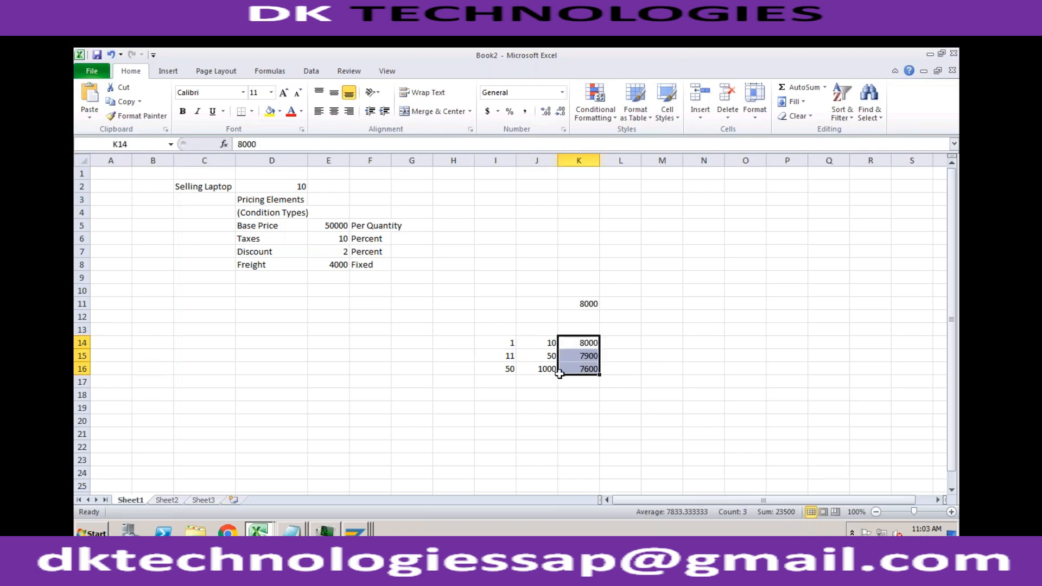
- Switch to the SAP Create Condition Records window and open condition type ZPR4 with the Customer/Material key combination
left_click(360, 532)
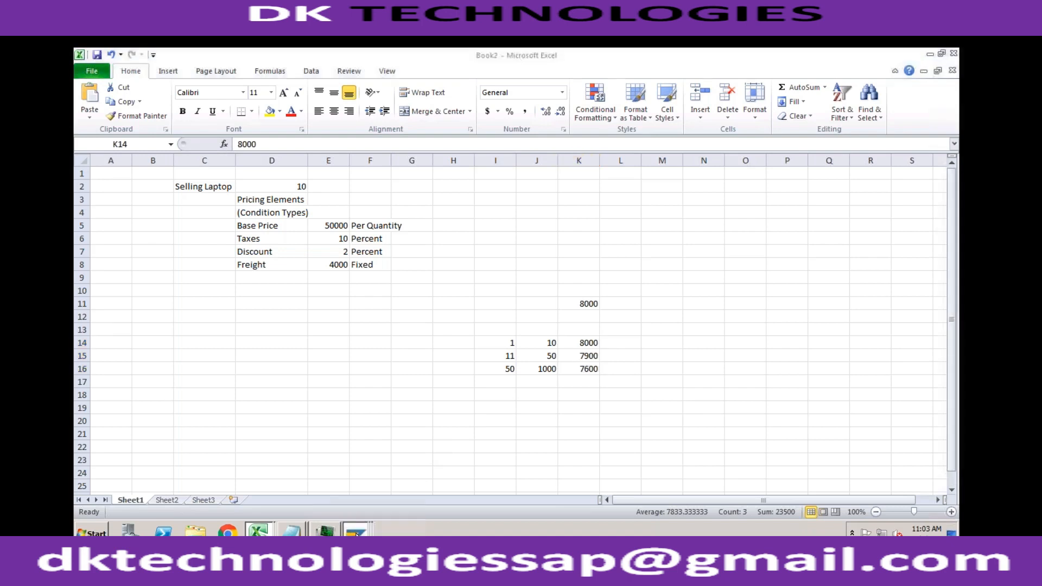
left_click(336, 470)
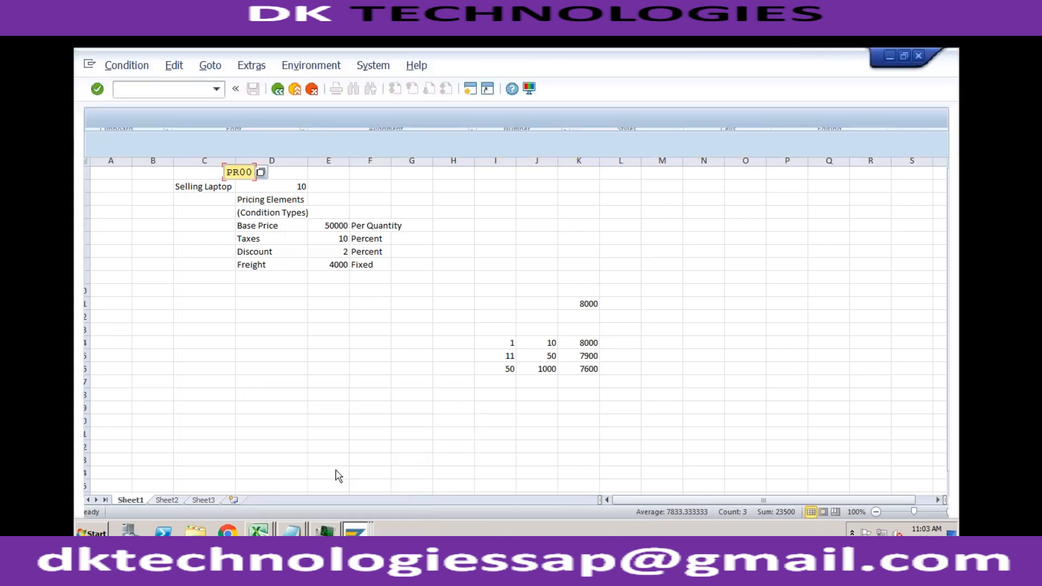
left_click_drag(227, 172, 253, 171)
type("vpr4")
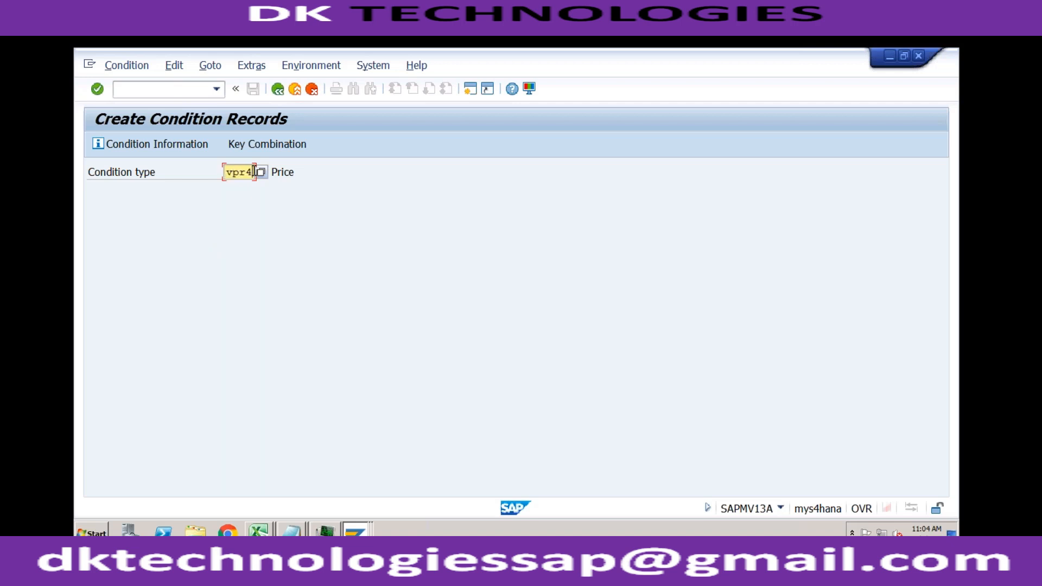
key("Return")
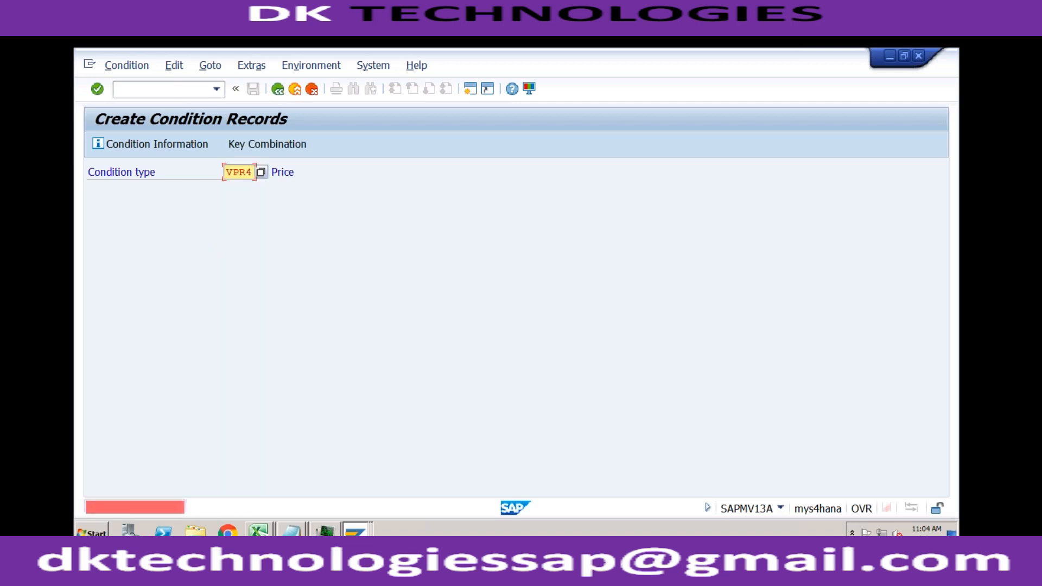
right_click(365, 531)
left_click(275, 269)
left_click(232, 172)
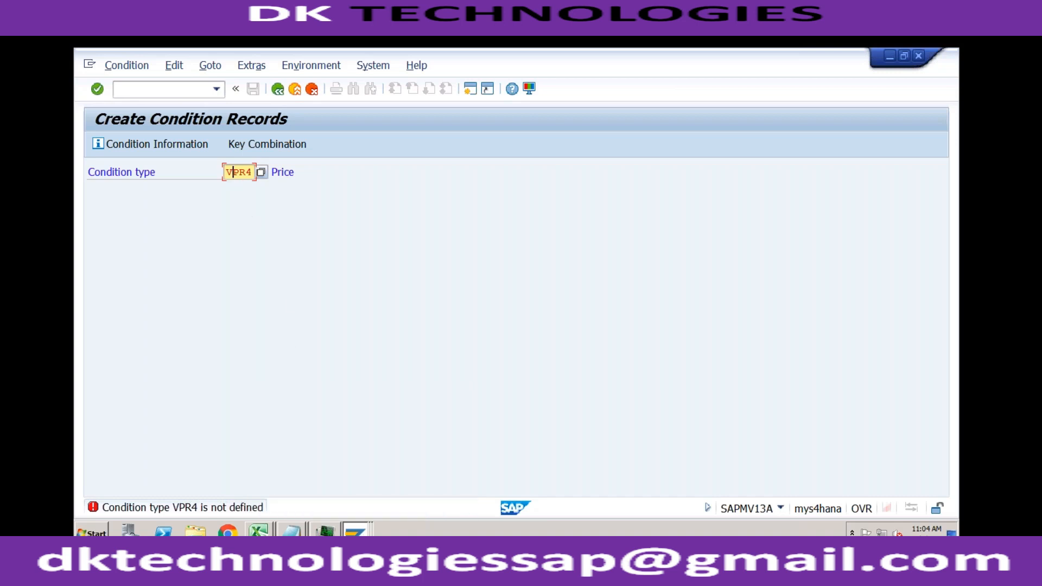
type("Z")
key("Return")
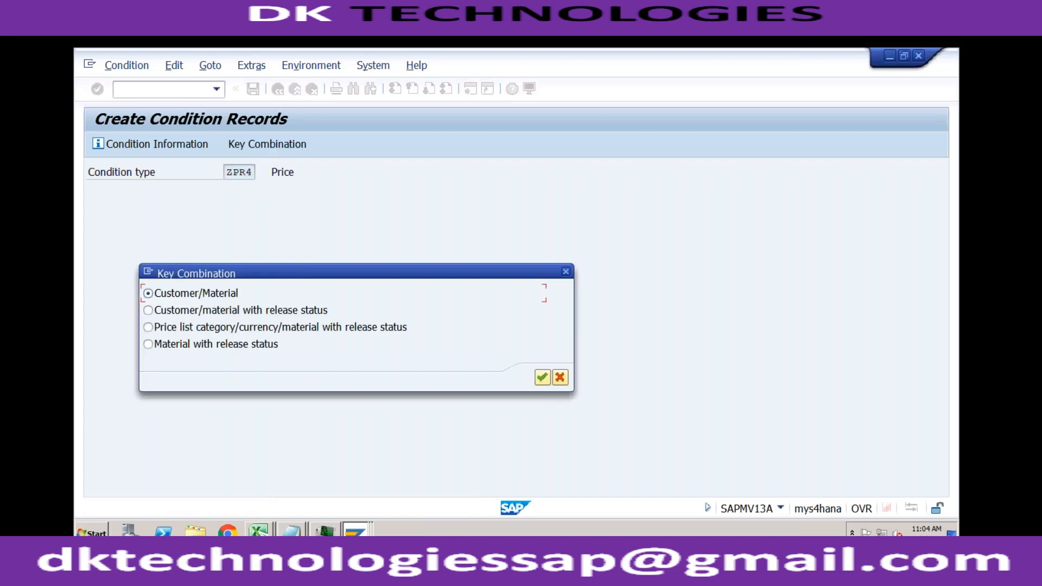
left_click(543, 376)
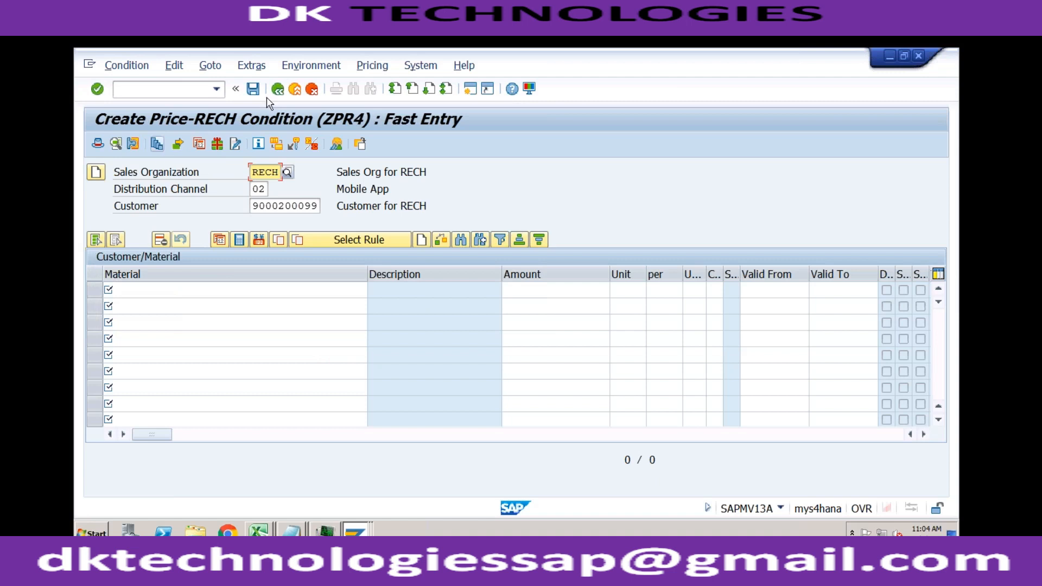
- Switch to changing the existing ZPR4 condition record for TRADING_GOODS and open its scales
left_click(136, 69)
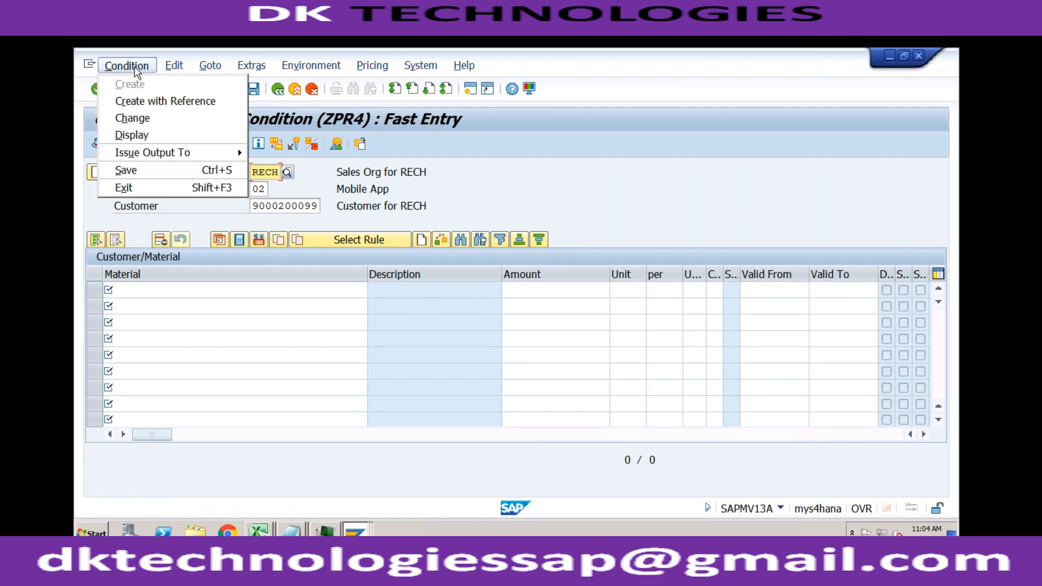
left_click(139, 117)
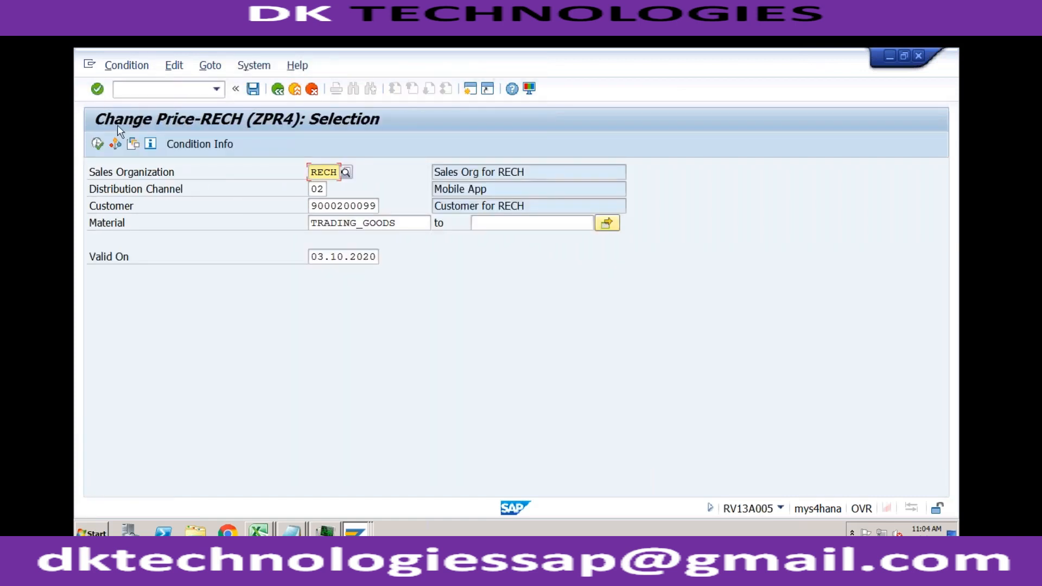
left_click(97, 143)
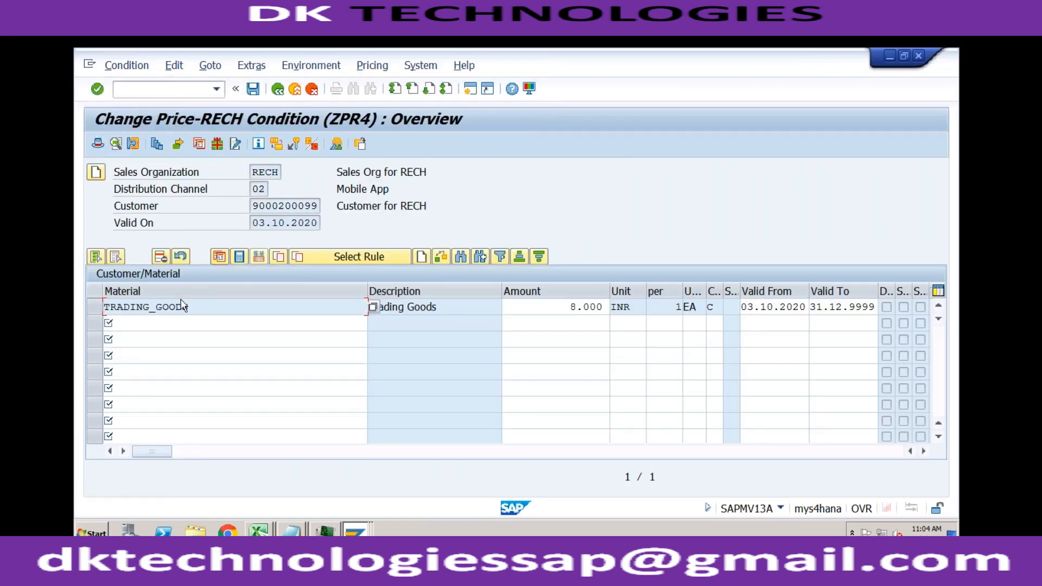
left_click(157, 144)
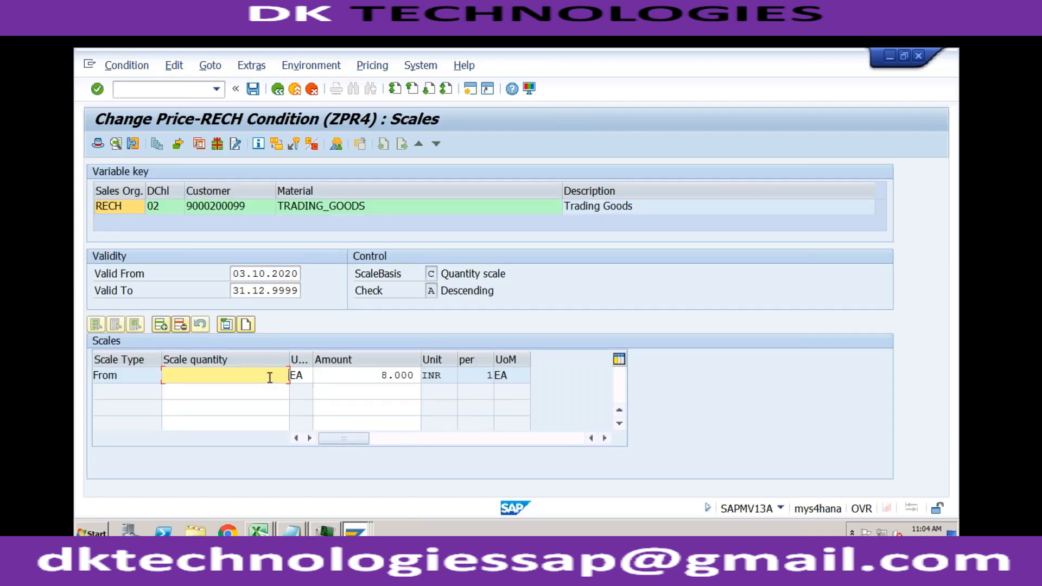
- Set the first scale quantity to 1 and add a second scale level from quantity 11 with amount 7900
left_click(360, 377)
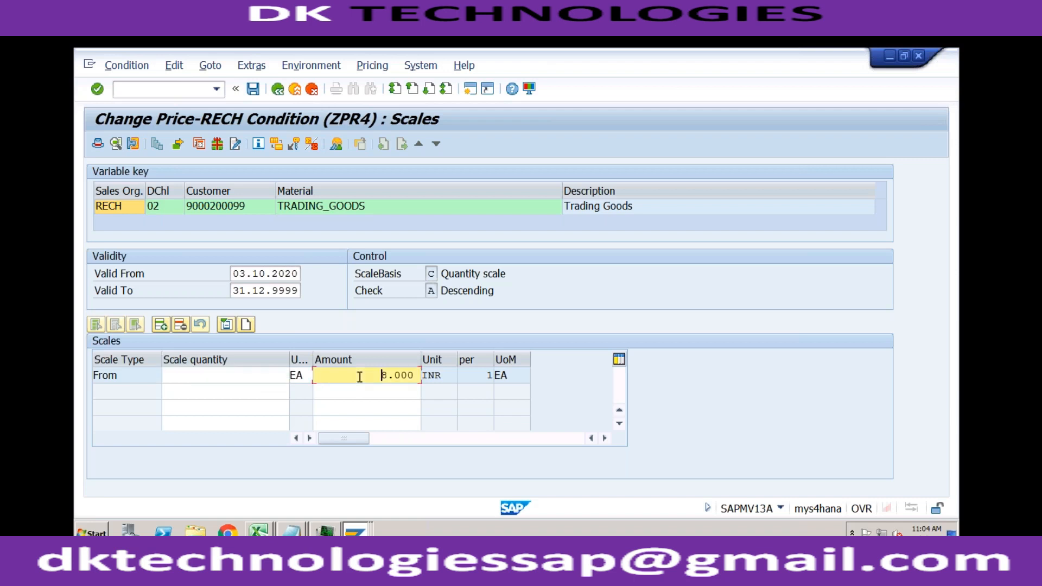
left_click(276, 377)
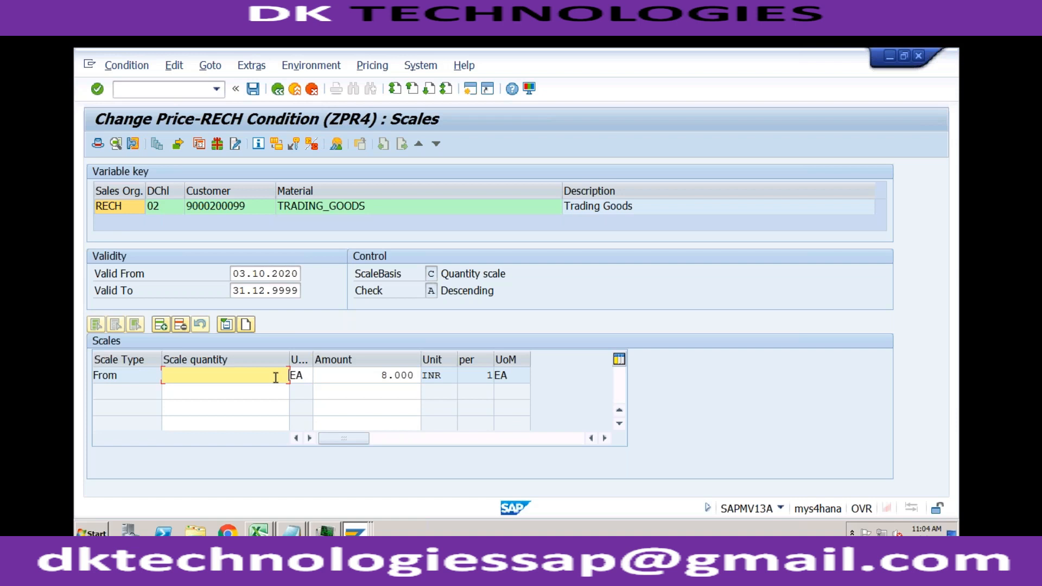
left_click(368, 376)
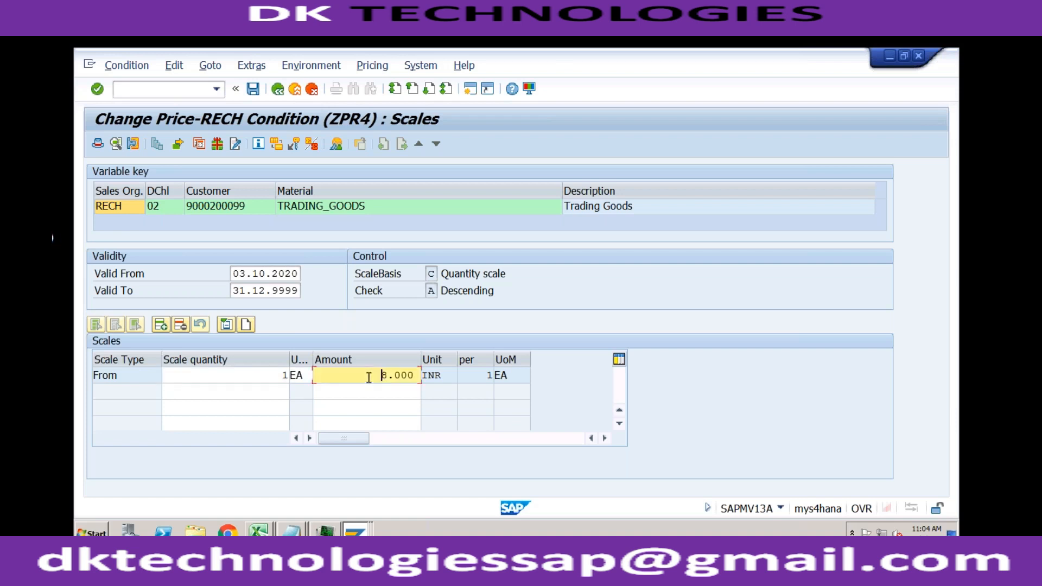
left_click(266, 396)
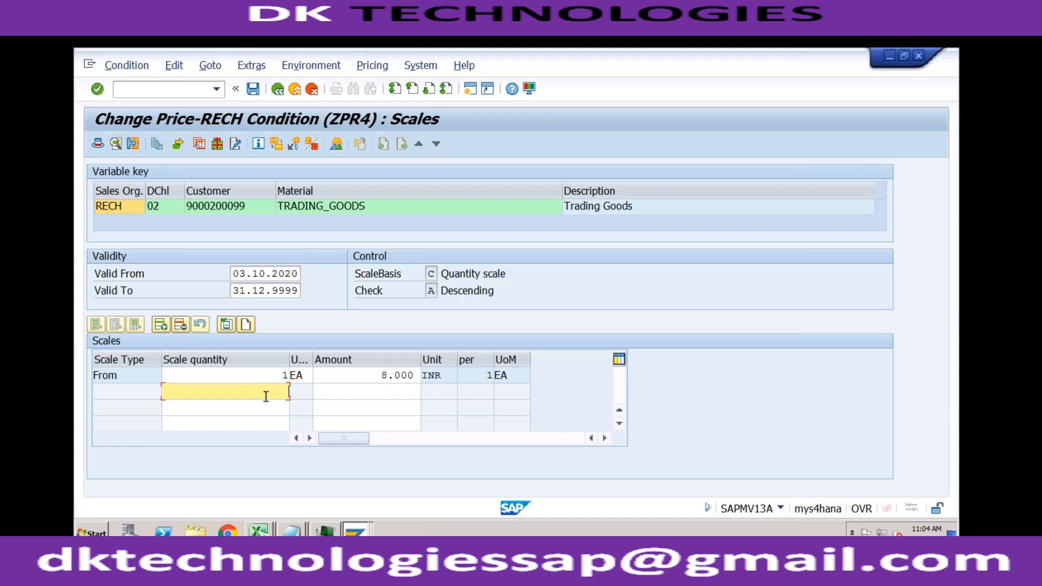
type("11")
key("Tab")
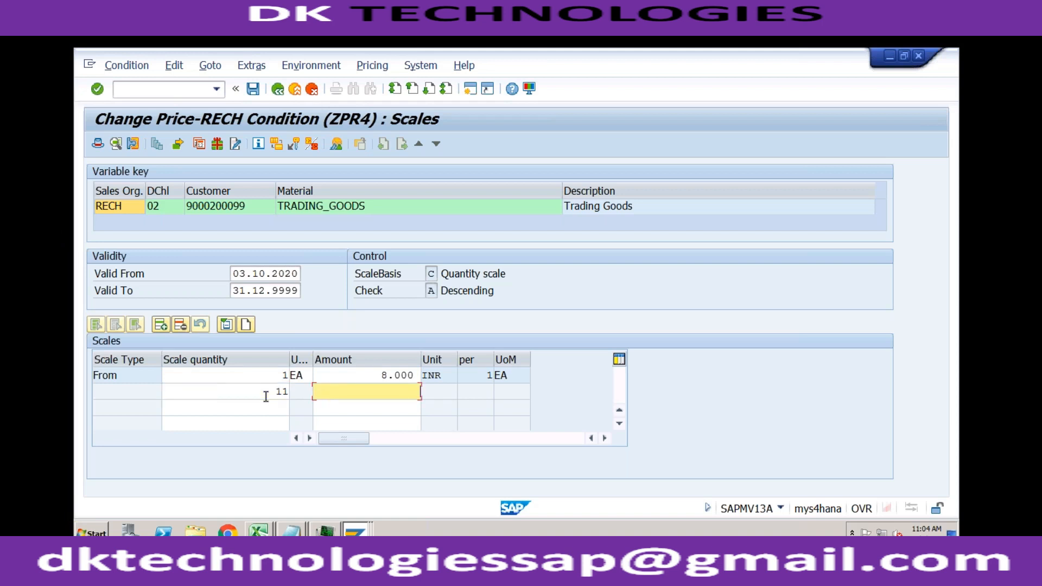
type("7900")
- Add a third scale level from quantity 51 with amount 7600 and save the condition record
left_click(264, 408)
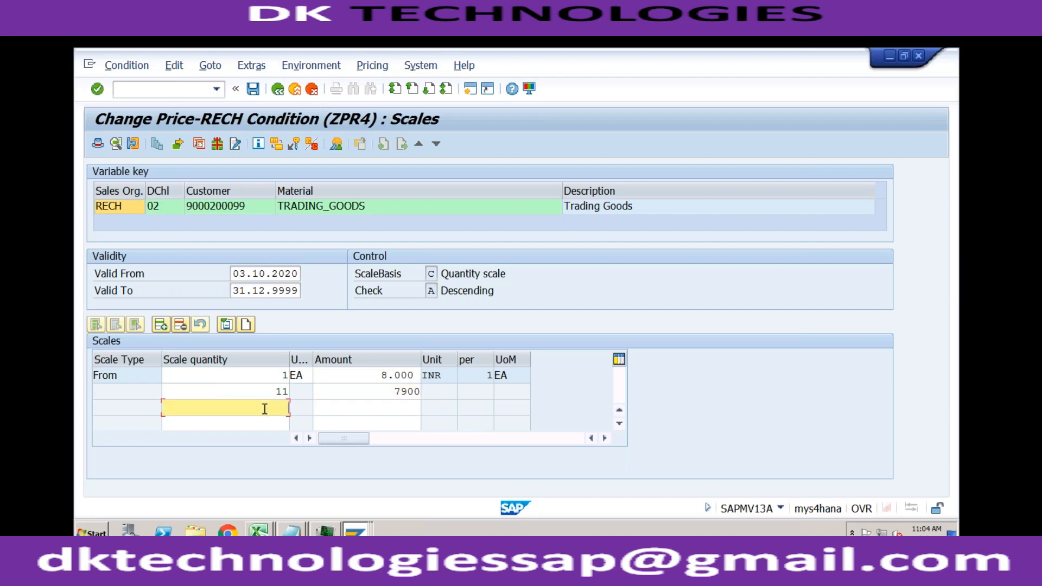
type("51")
key("Tab")
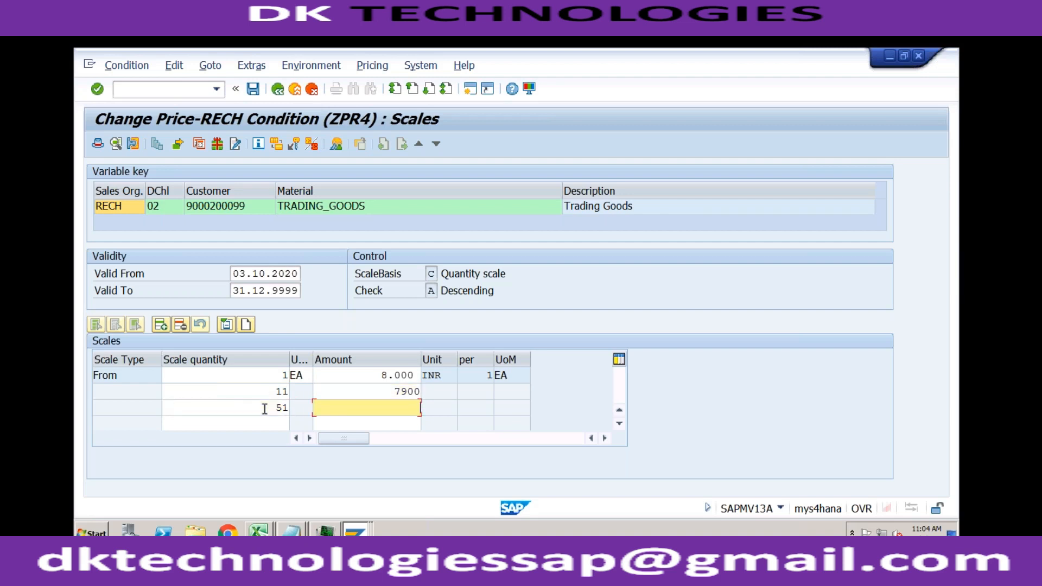
type("7600")
key("Return")
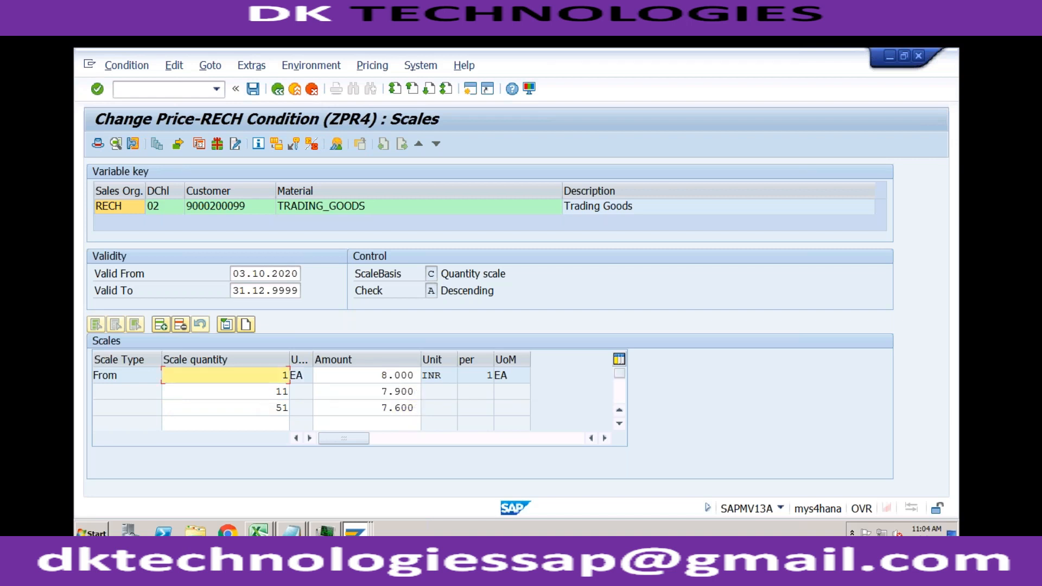
left_click(254, 91)
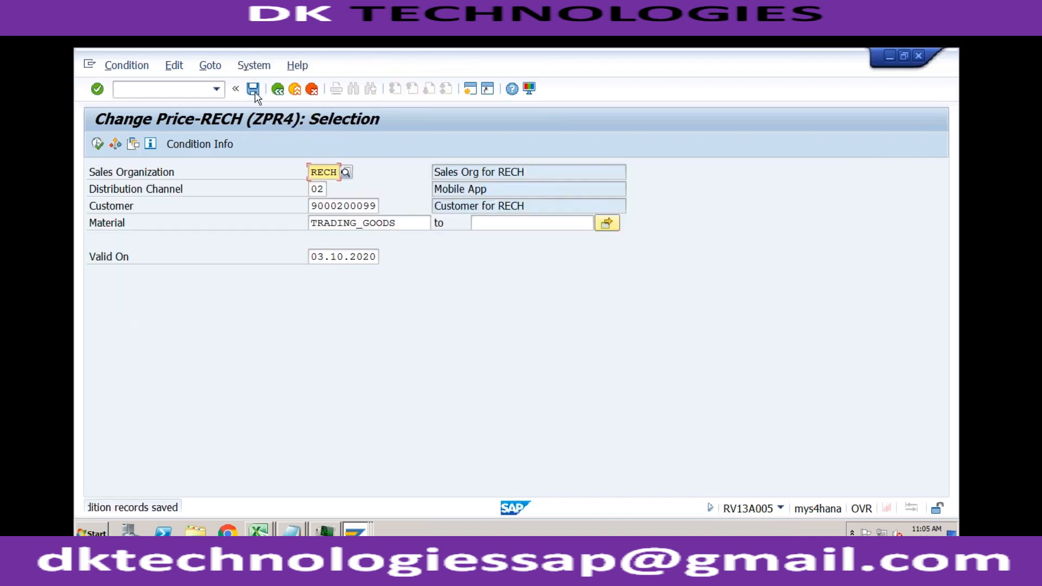
- Switch to the open standard order and return to its overview
left_click(355, 529)
left_click(361, 415)
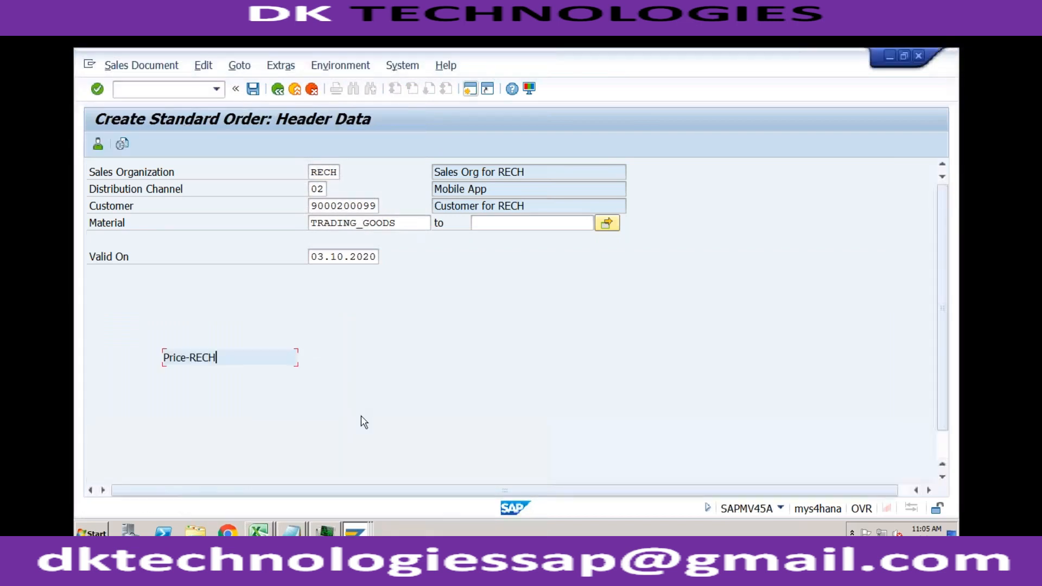
left_click(278, 90)
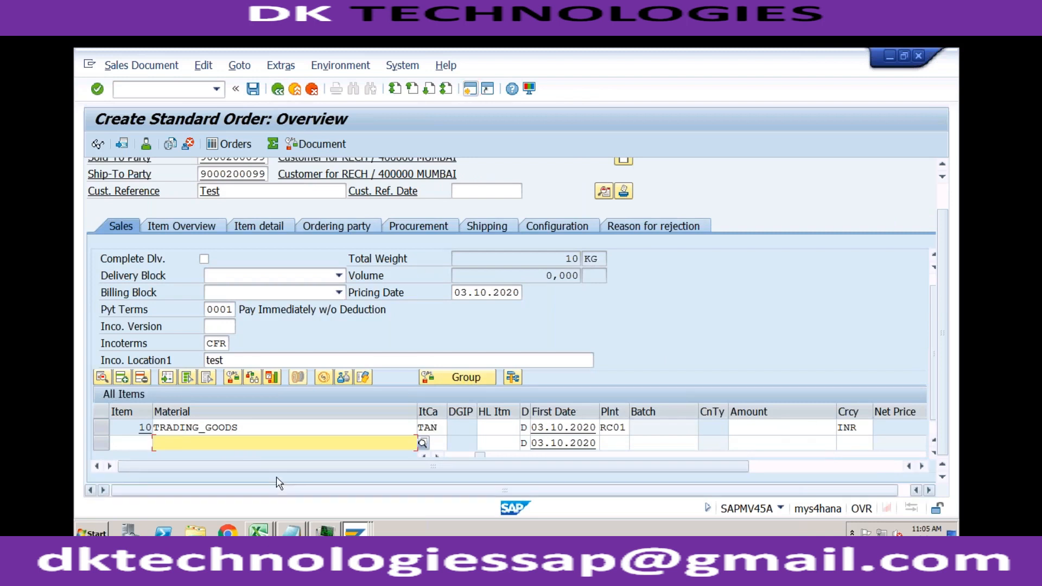
- Set the order quantity of the TRADING_GOODS item to 11
left_click(432, 427)
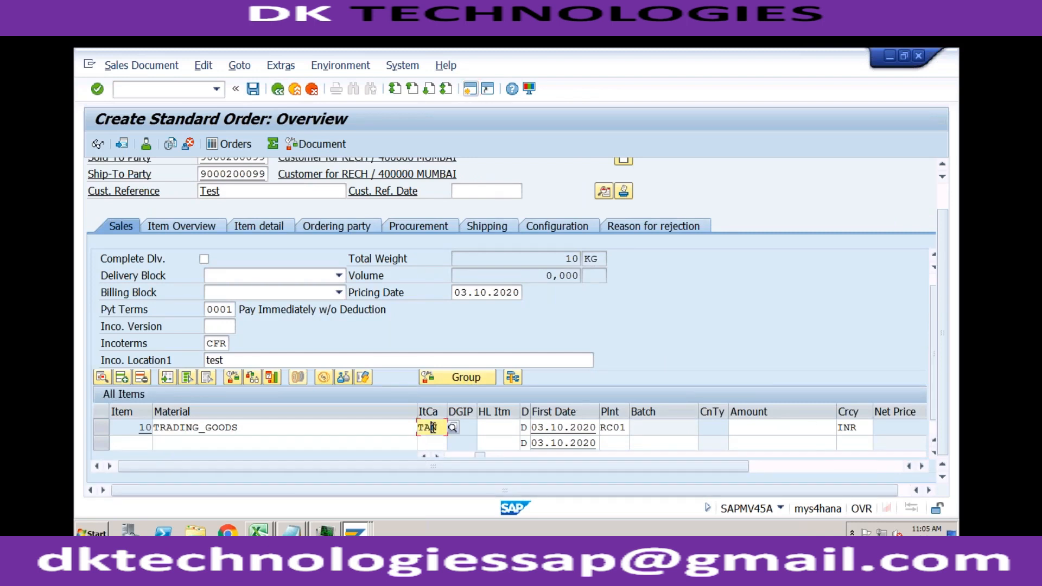
key("shift+Tab")
key("shift+Tab")
key("shift+Tab")
key("shift+Tab")
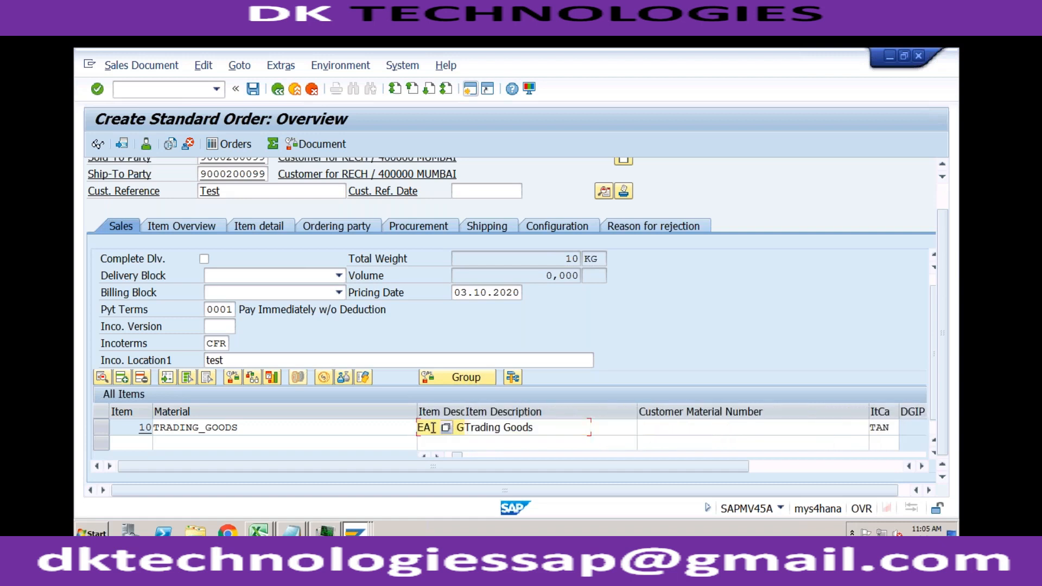
key("shift+Tab")
left_click(531, 426)
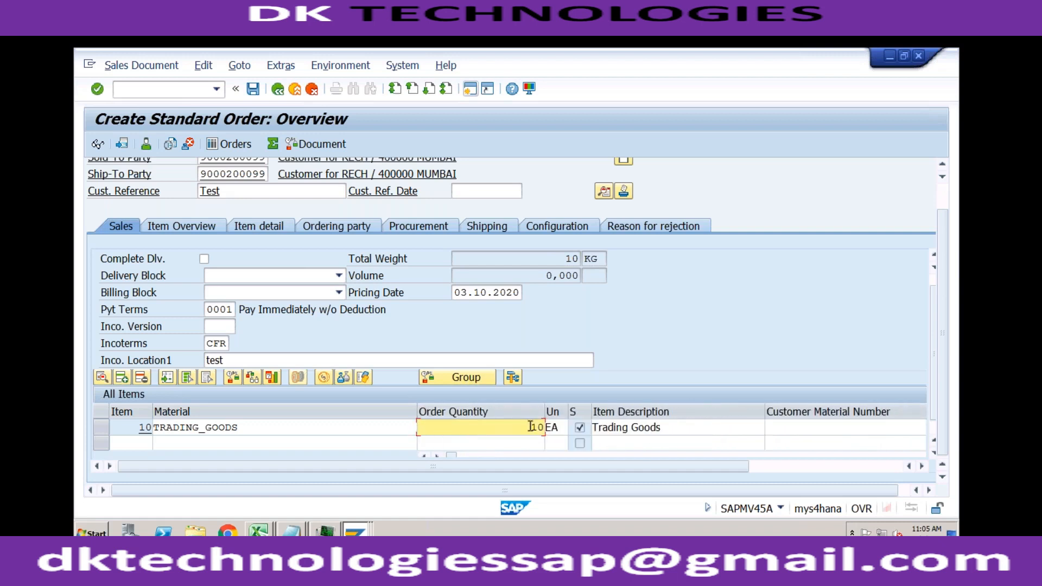
left_click_drag(542, 427, 550, 430)
type("11")
key("Return")
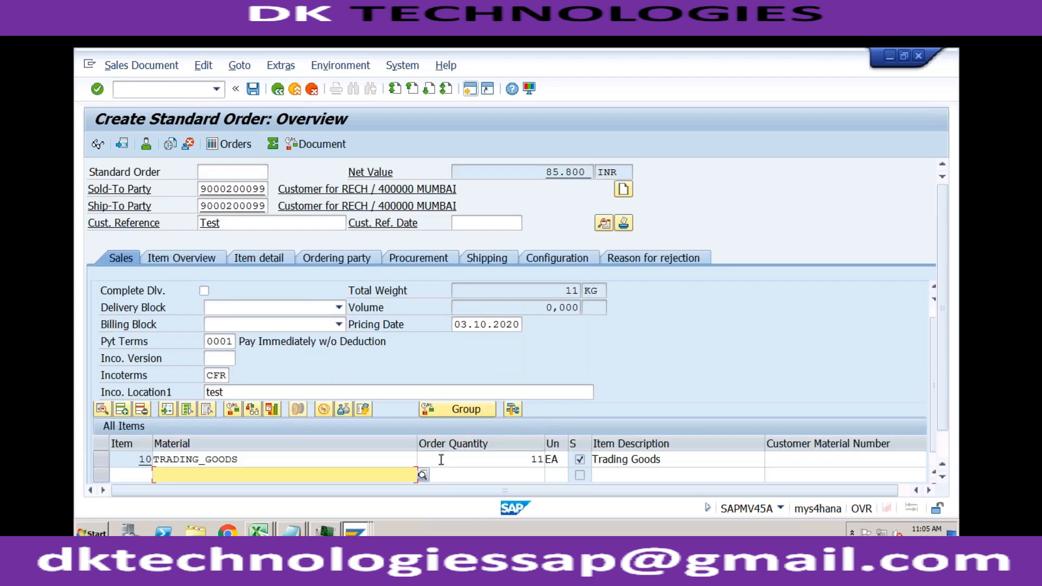
- Open the pricing conditions of the TRADING_GOODS item and check the ZPR4 price amount
double_click(441, 459)
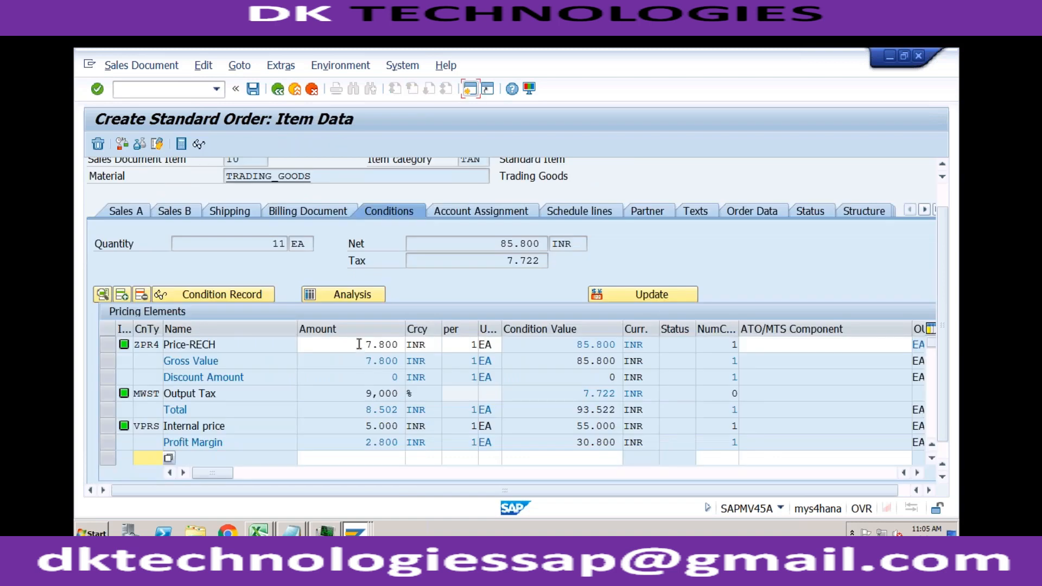
left_click(358, 344)
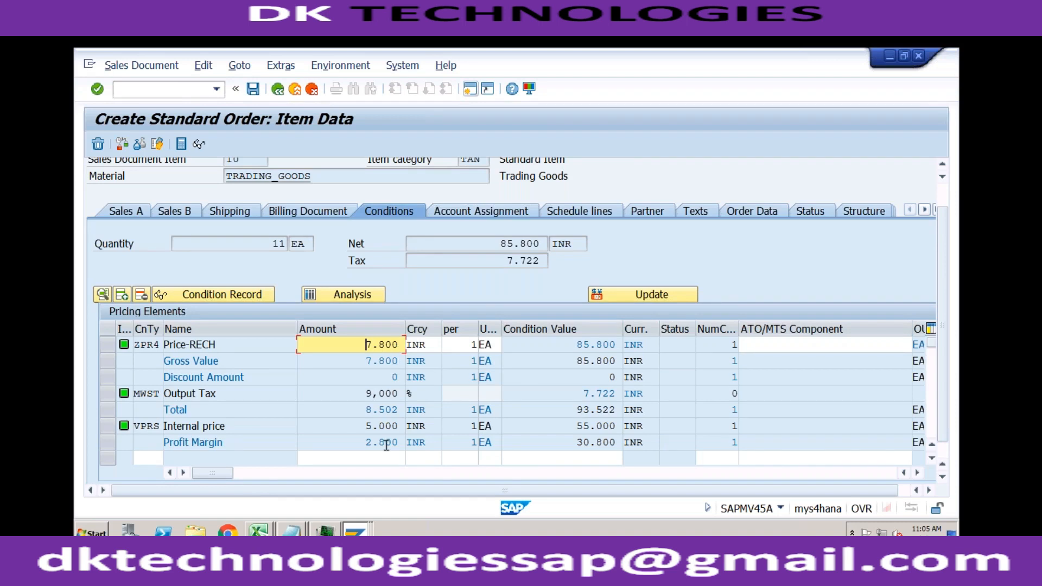
- Switch from the sales order item to another open SAP window
left_click(355, 532)
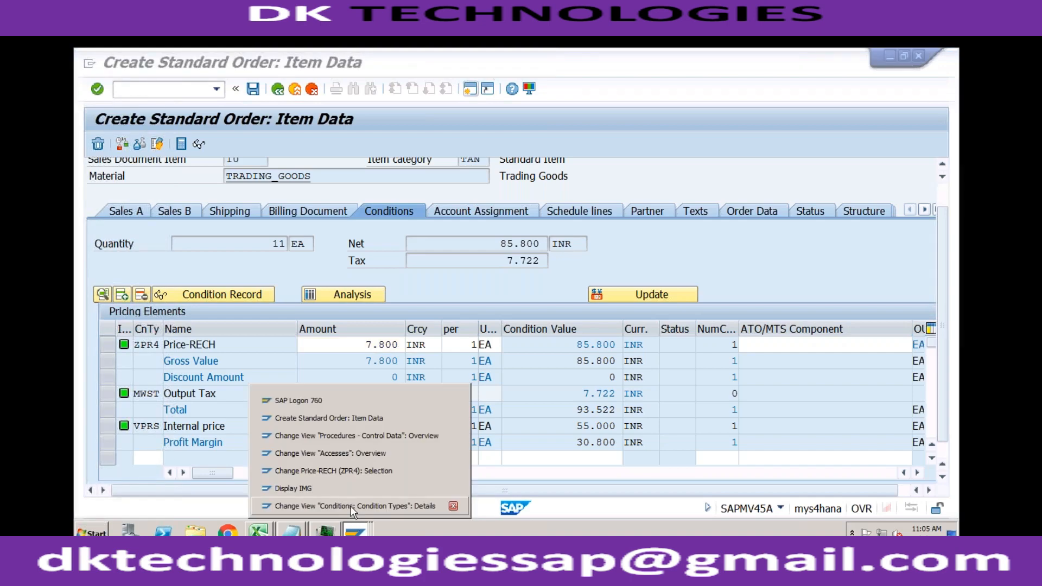